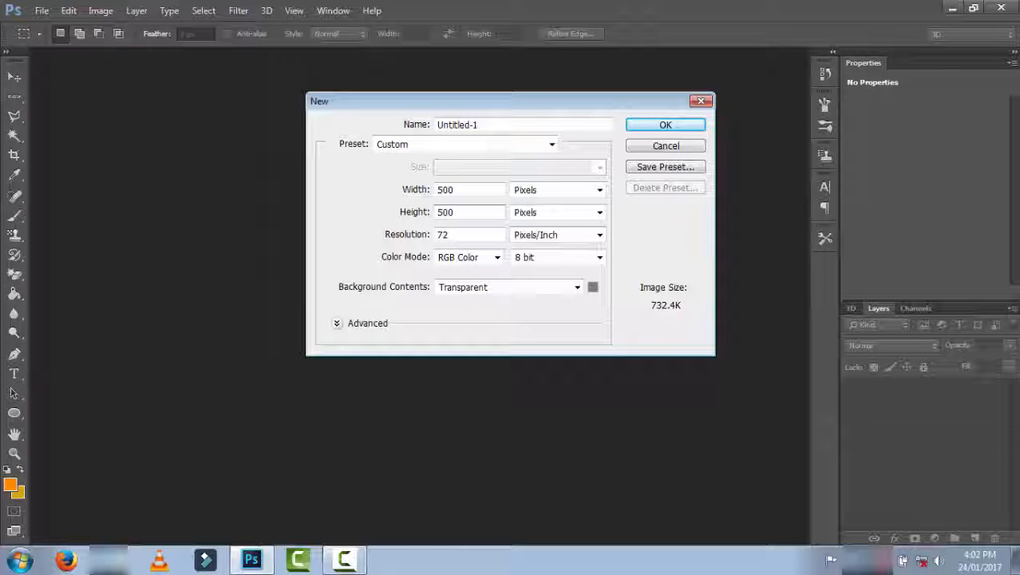
Create a new 500 x 500 pixel RGB document at 72 pixels/inch with transparent background contents
left_click(577, 287)
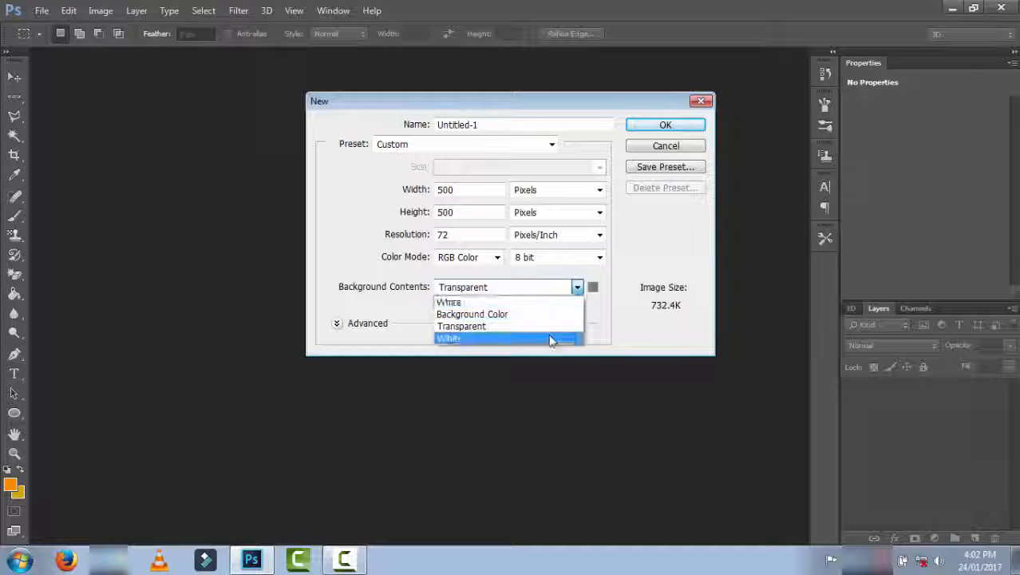
left_click(455, 327)
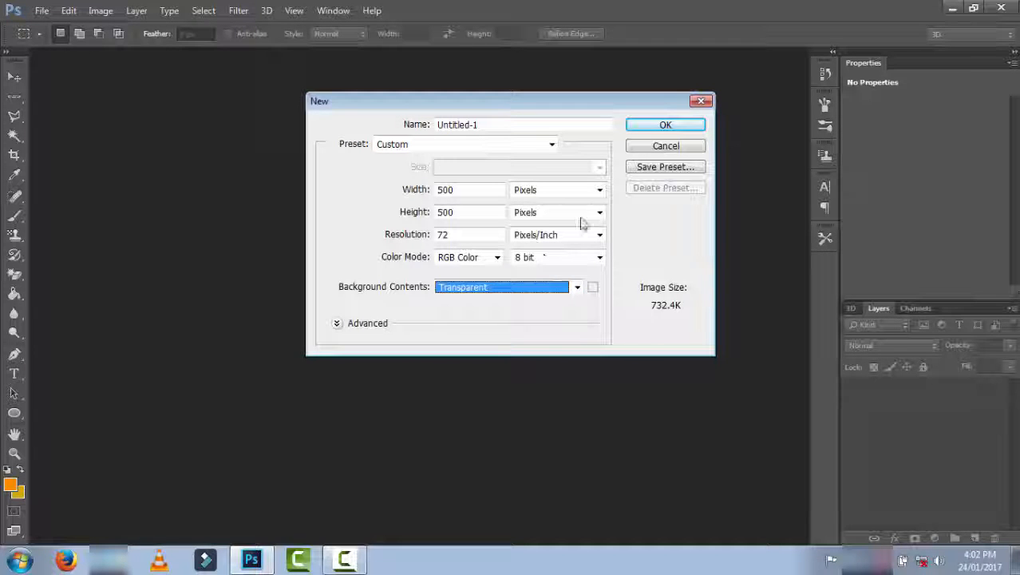
left_click(636, 127)
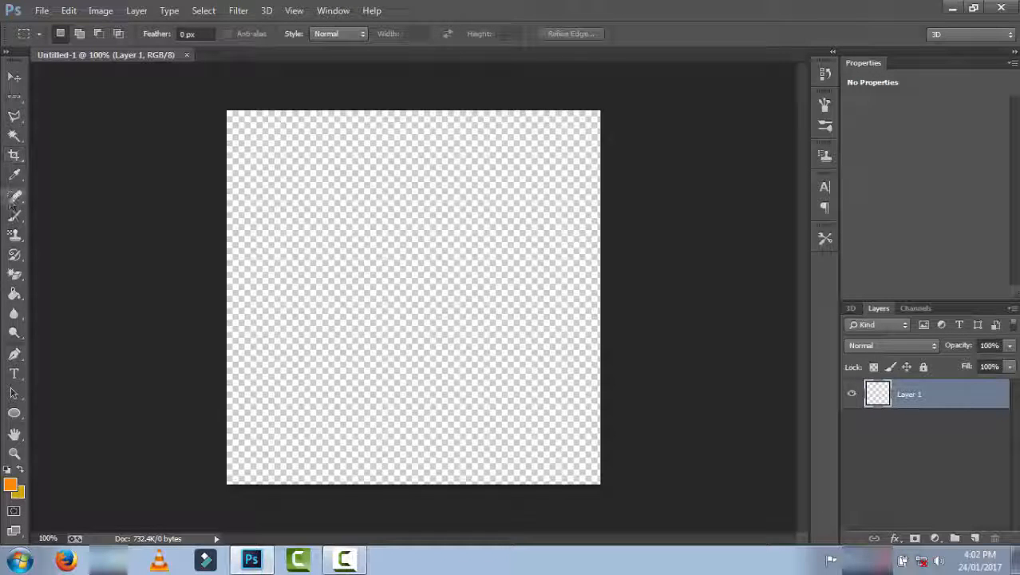
Add the text "DC" at the middle of the canvas in the Vermin Vibes font
left_click(14, 374)
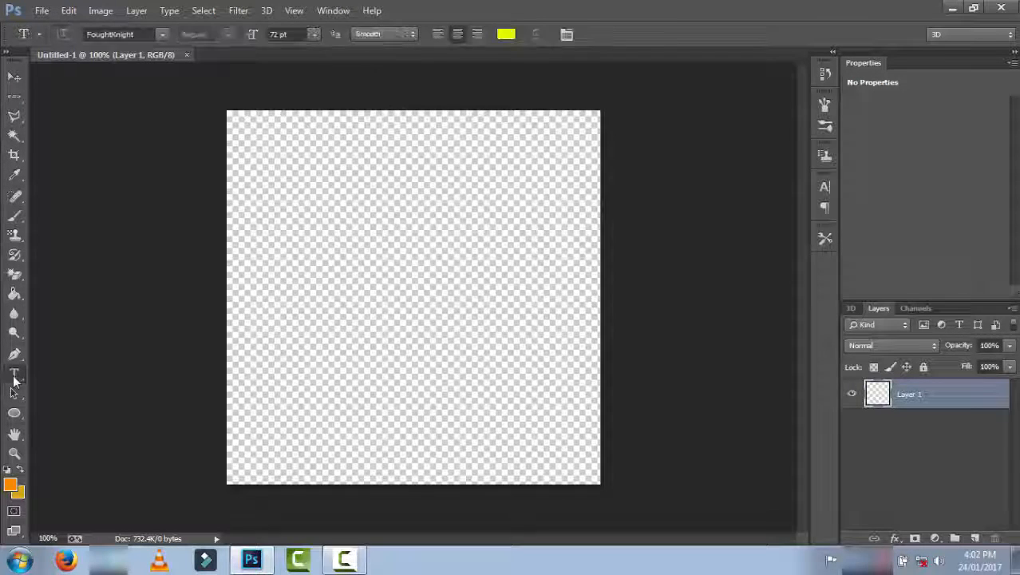
left_click(163, 34)
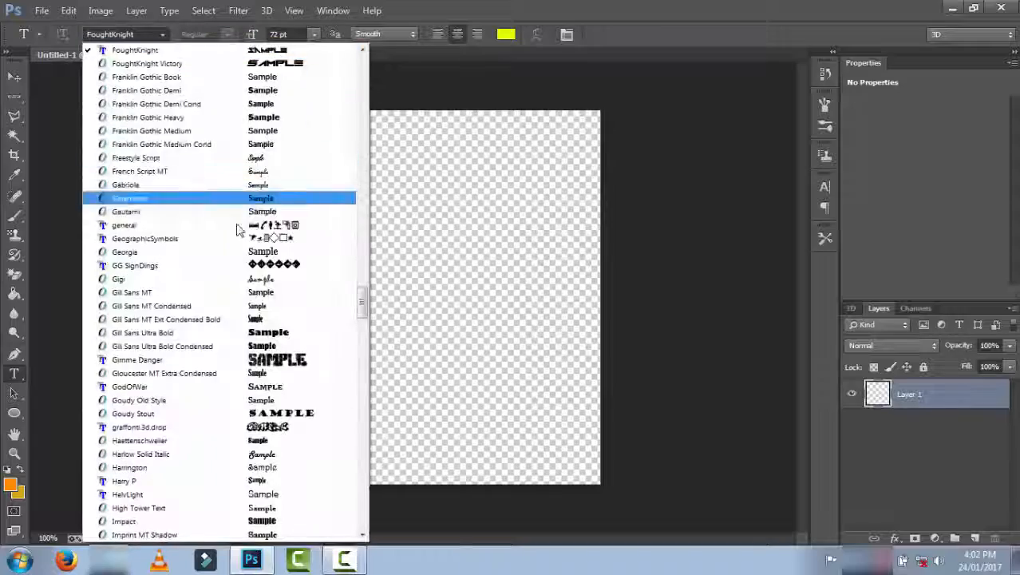
scroll(260, 359, "down", 3)
scroll(269, 439, "down", 8)
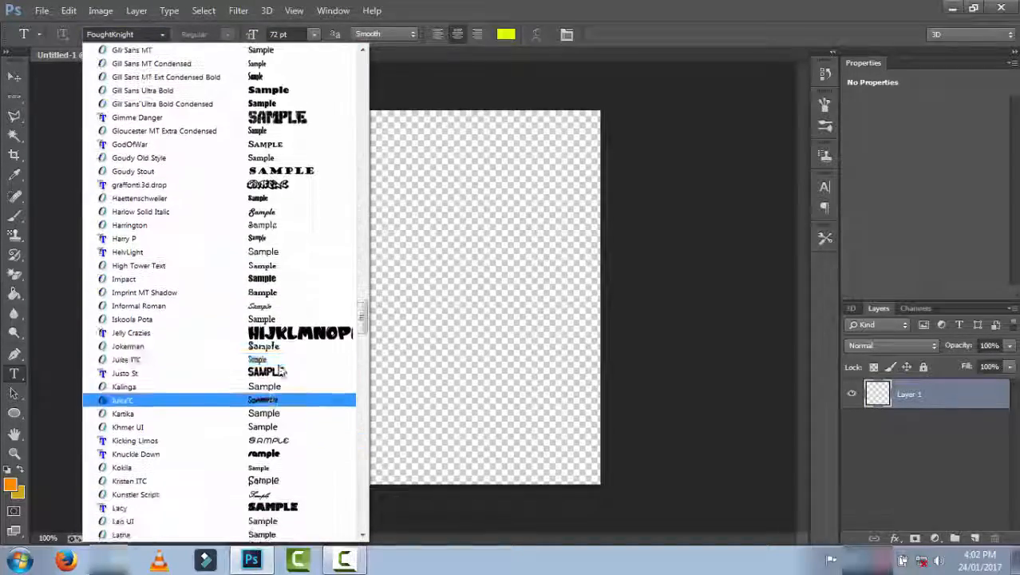
scroll(247, 311, "down", 20)
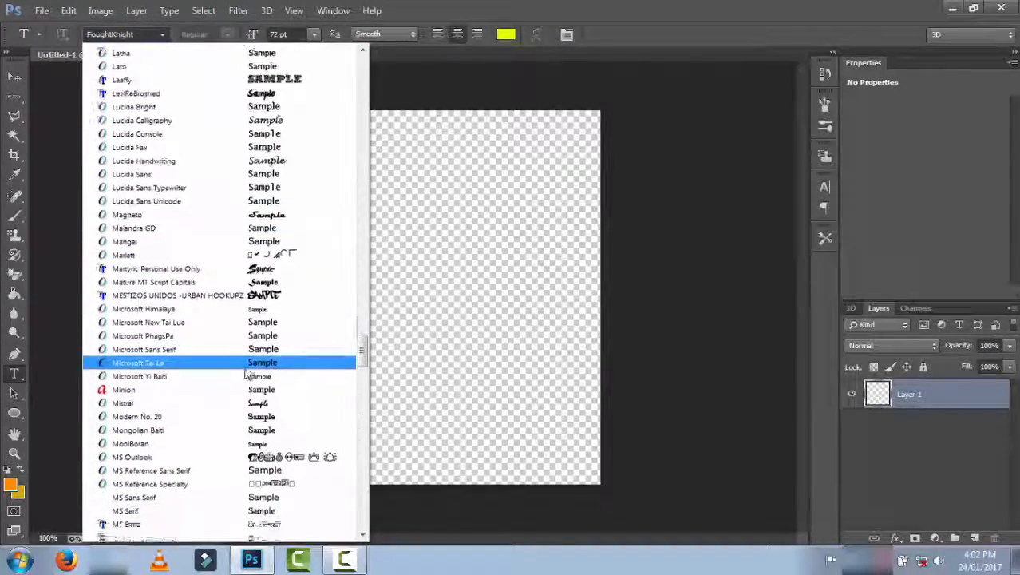
scroll(236, 402, "down", 20)
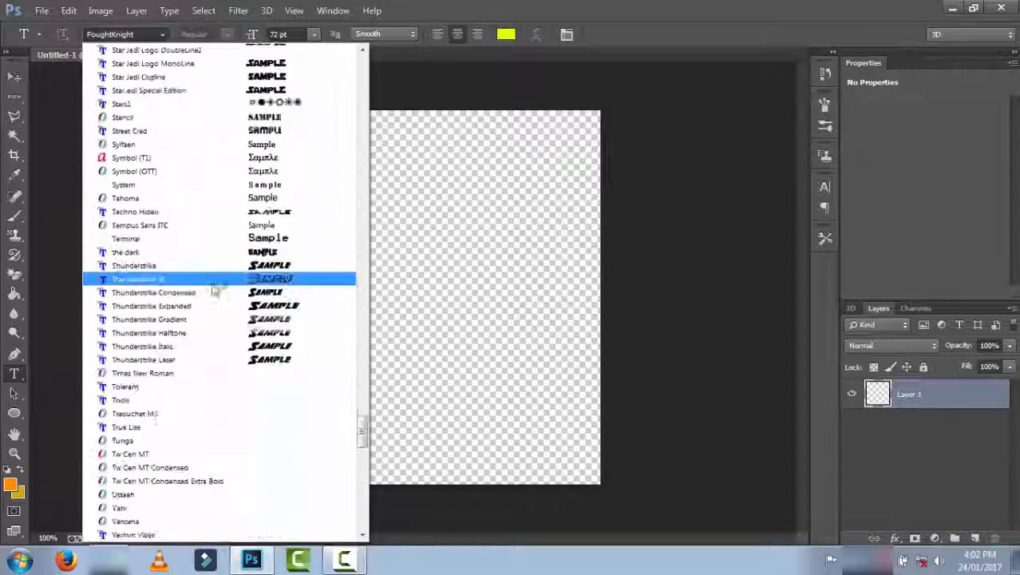
scroll(208, 271, "up", 9)
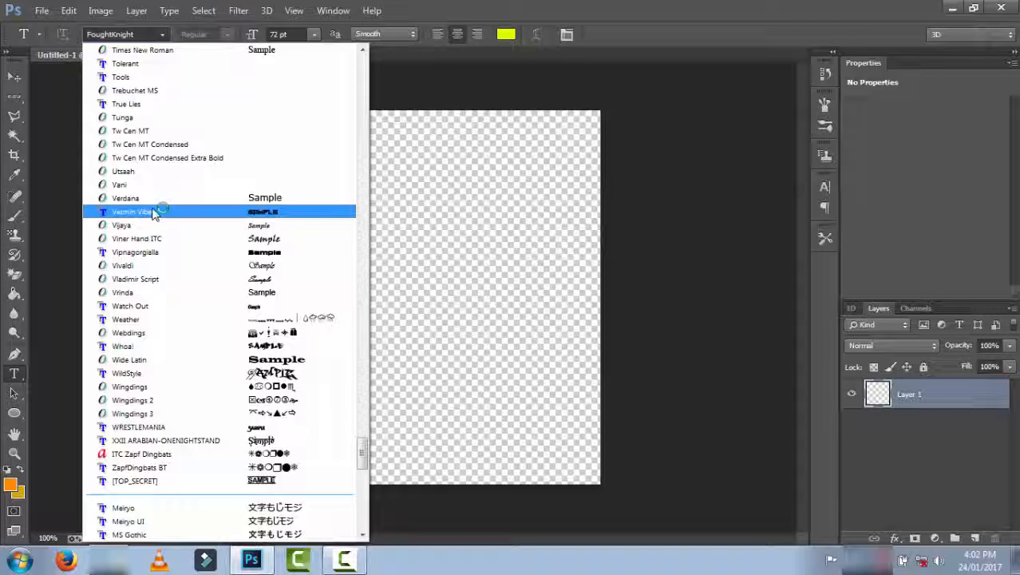
left_click(152, 212)
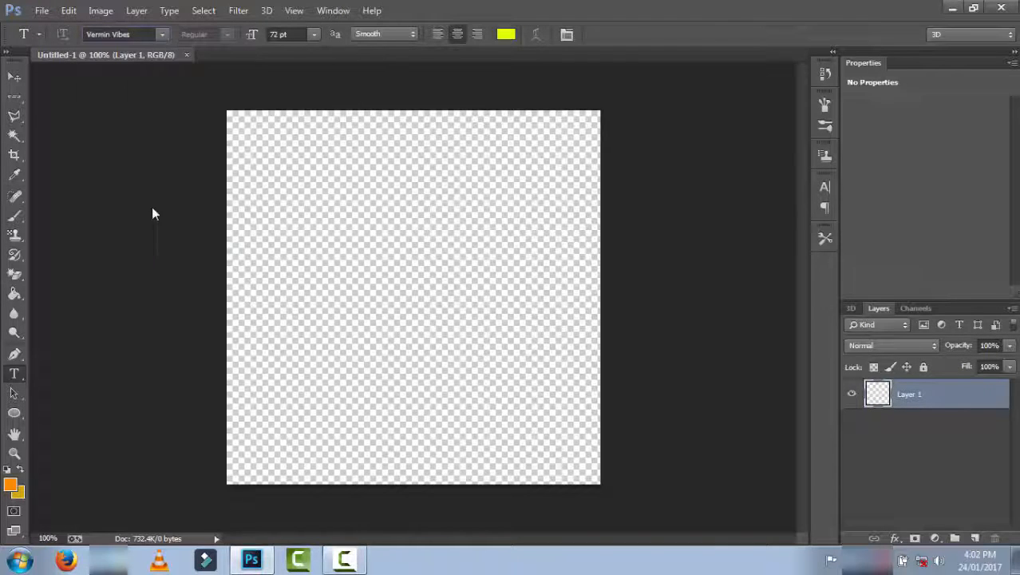
left_click(413, 295)
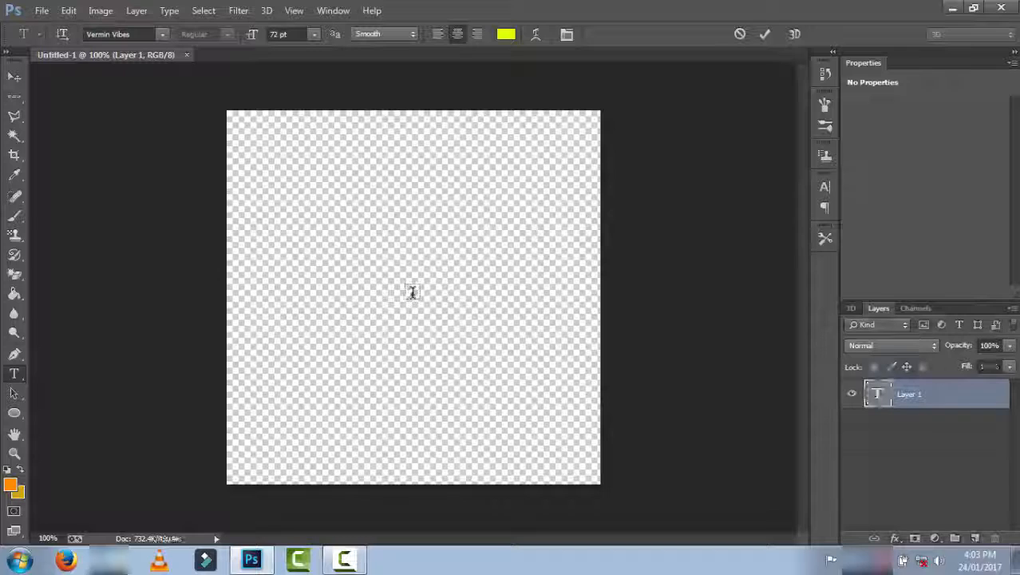
type("DC")
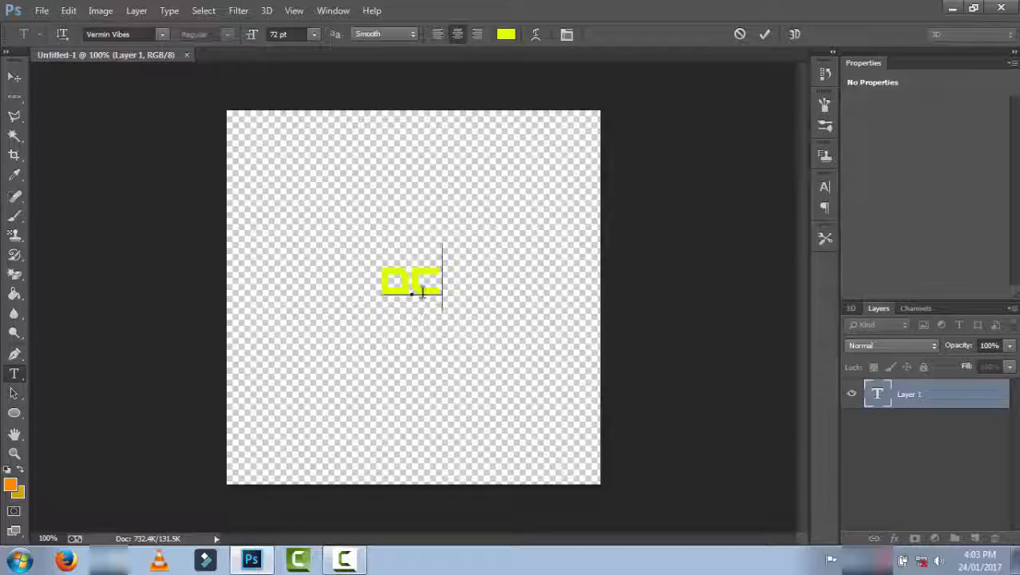
Set the DC text's size to 300 pt and move it down to the middle of the canvas
left_click_drag(387, 276, 442, 280)
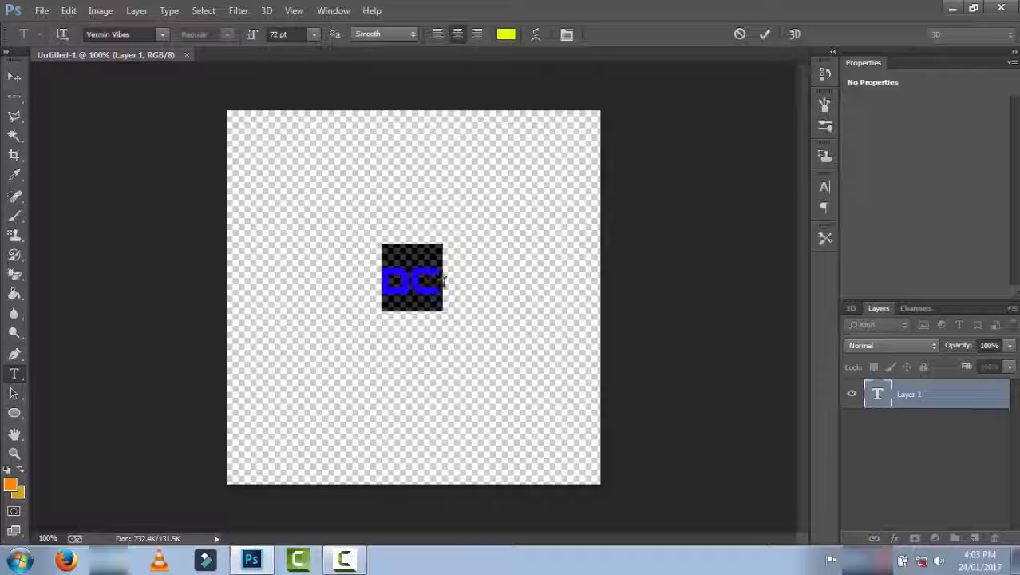
left_click(275, 34)
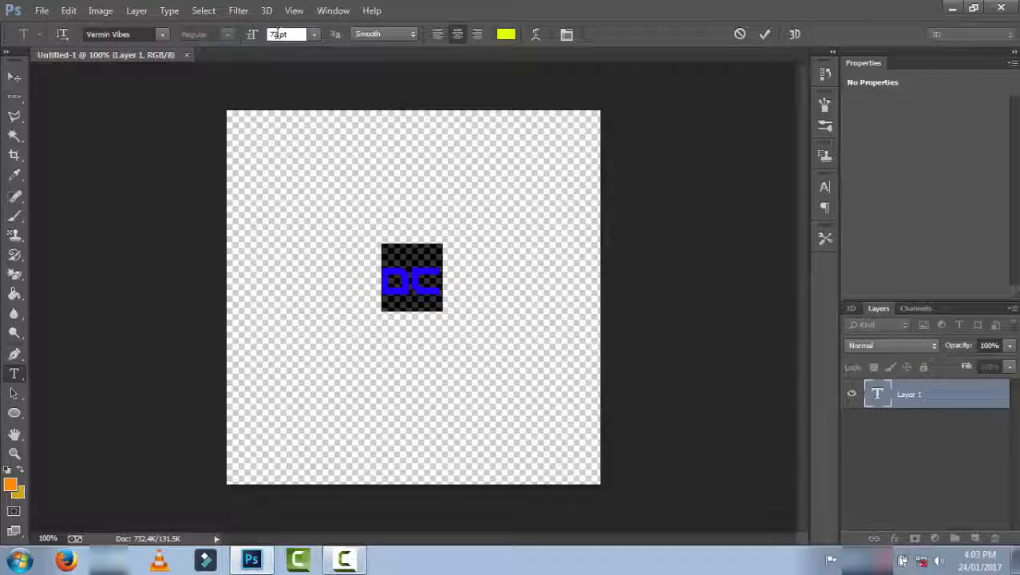
key("BackSpace")
key("BackSpace")
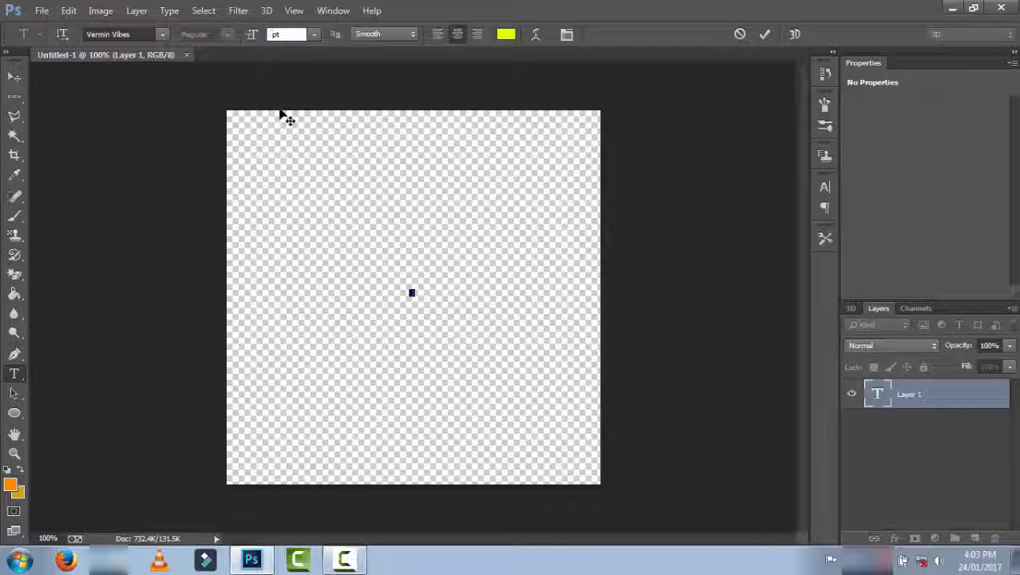
type("300")
key("Return")
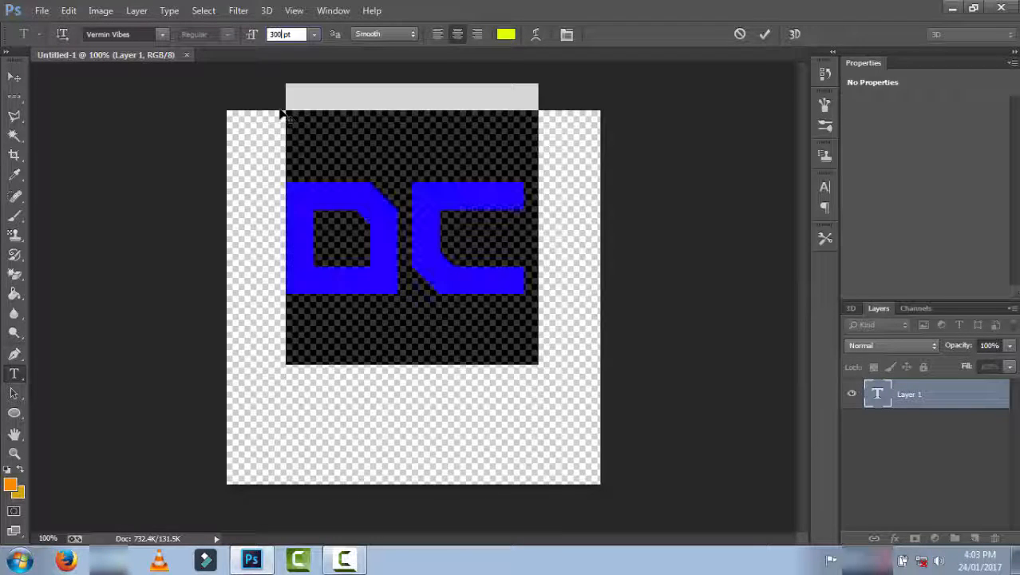
left_click_drag(453, 403, 459, 470)
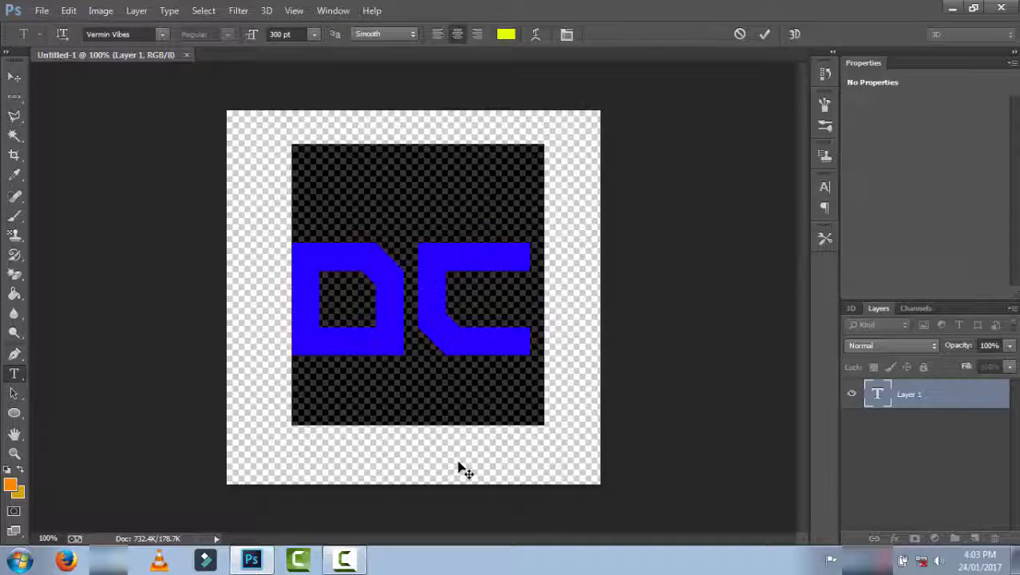
Change the DC text's colour to green 00ff66 and commit the text
left_click(511, 36)
left_click_drag(778, 294, 784, 363)
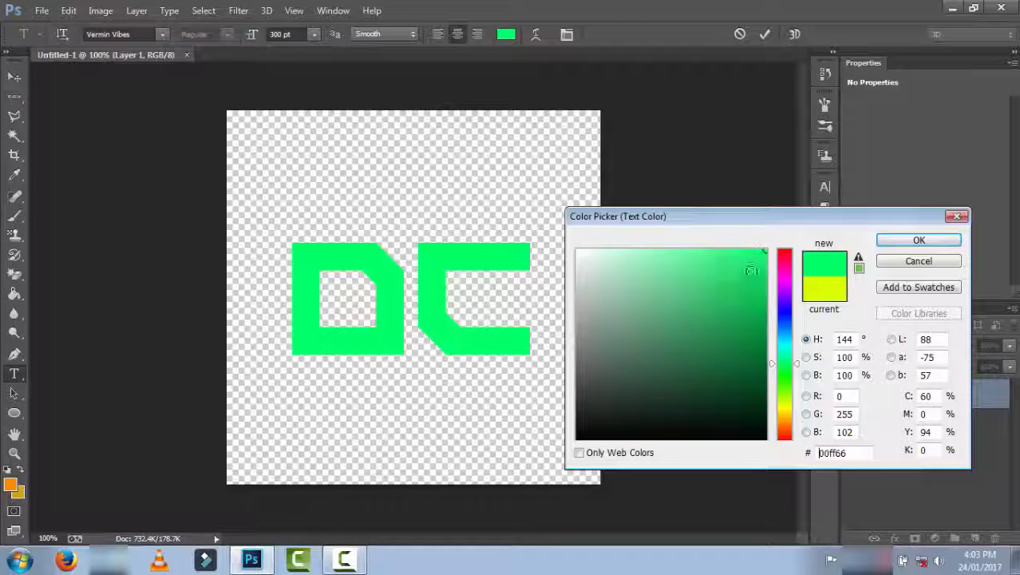
left_click(910, 241)
left_click(896, 411)
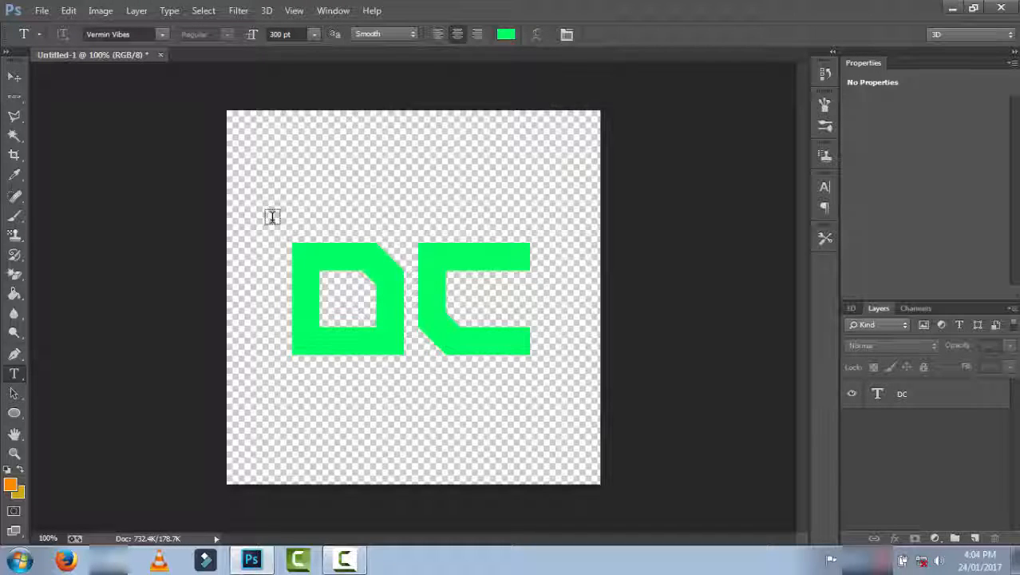
Draw a rounded rectangle about 303 x 191 px with a 10 px corner radius over the DC letters
left_click(15, 414)
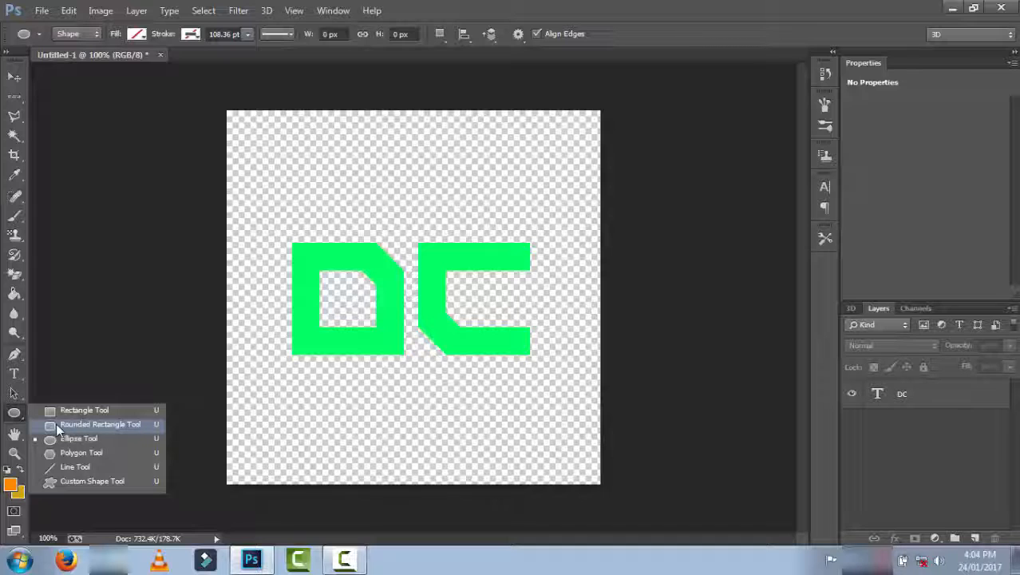
left_click(56, 424)
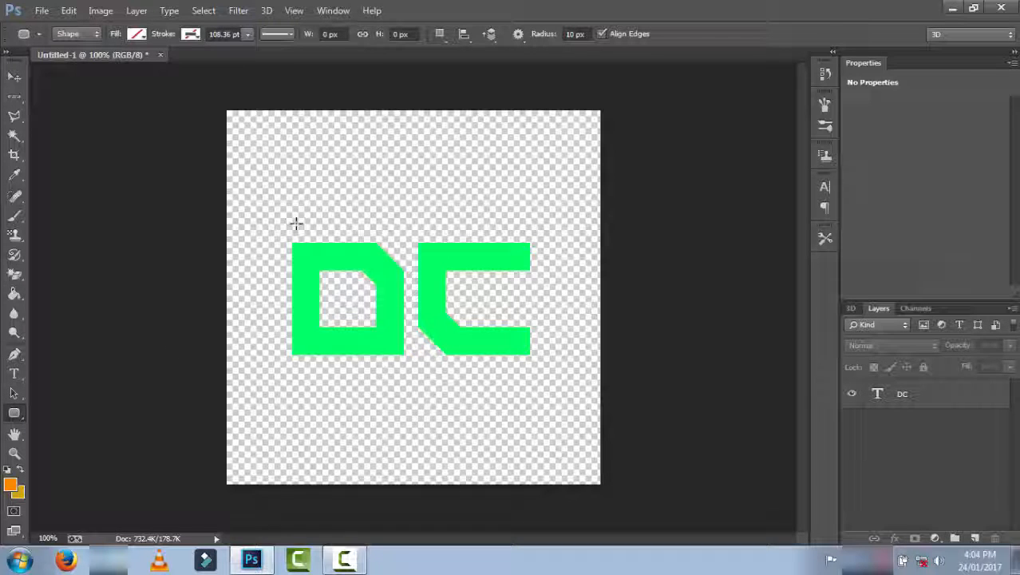
left_click_drag(300, 223, 524, 365)
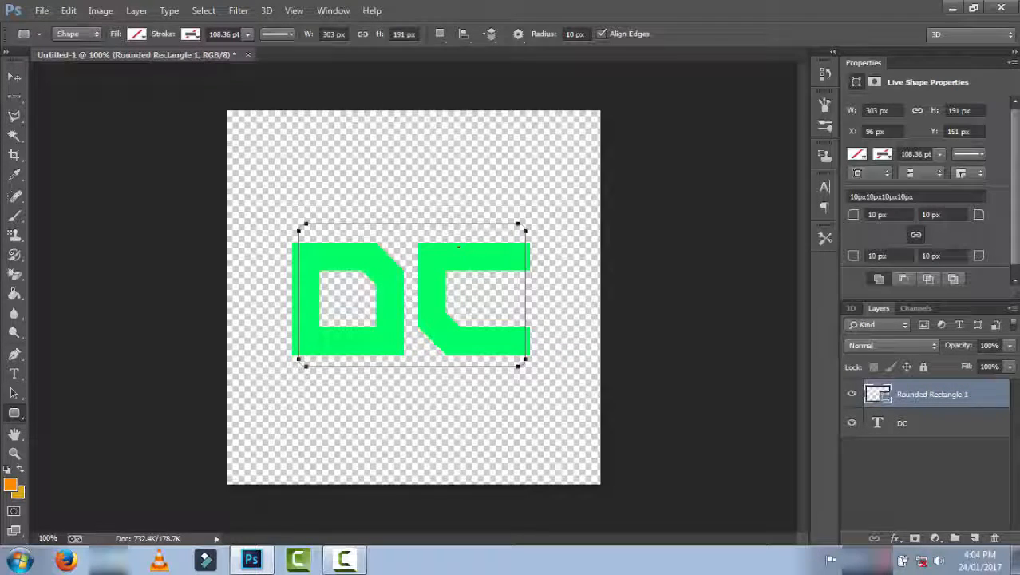
Set the rounded rectangle's stroke width to about 10.15 pt in black and rasterize its layer
left_click(247, 35)
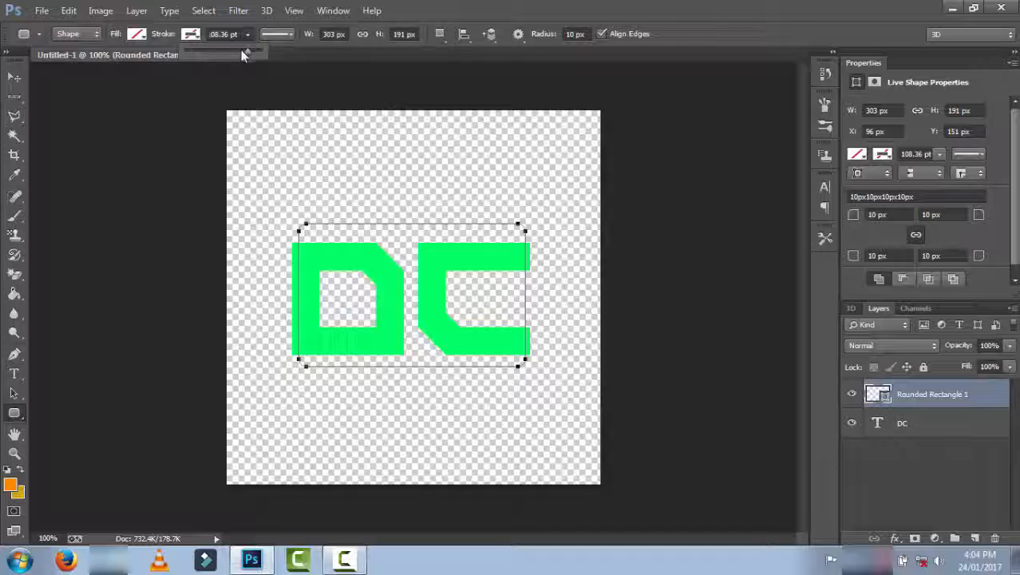
left_click_drag(233, 51, 211, 47)
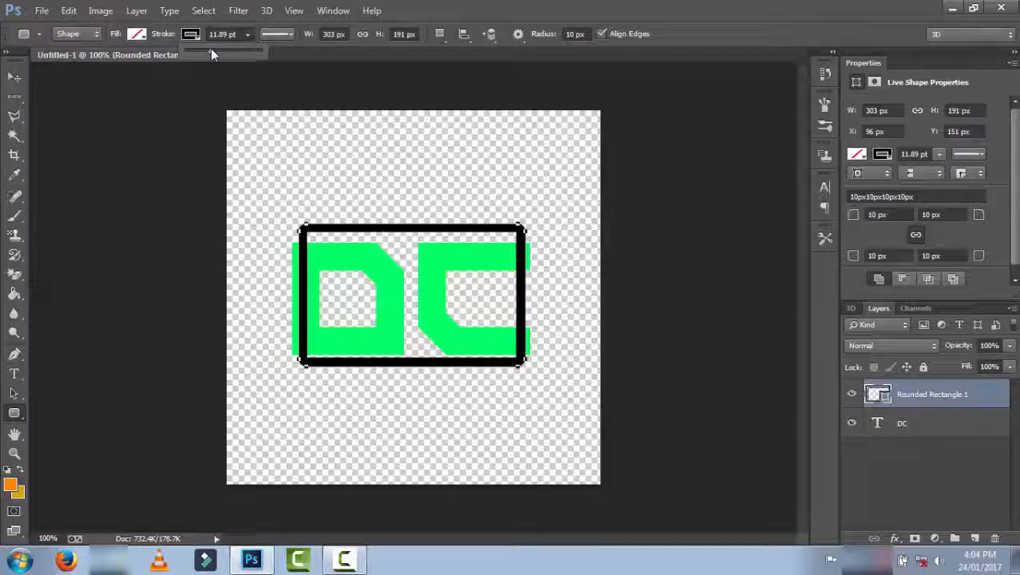
left_click_drag(211, 47, 208, 48)
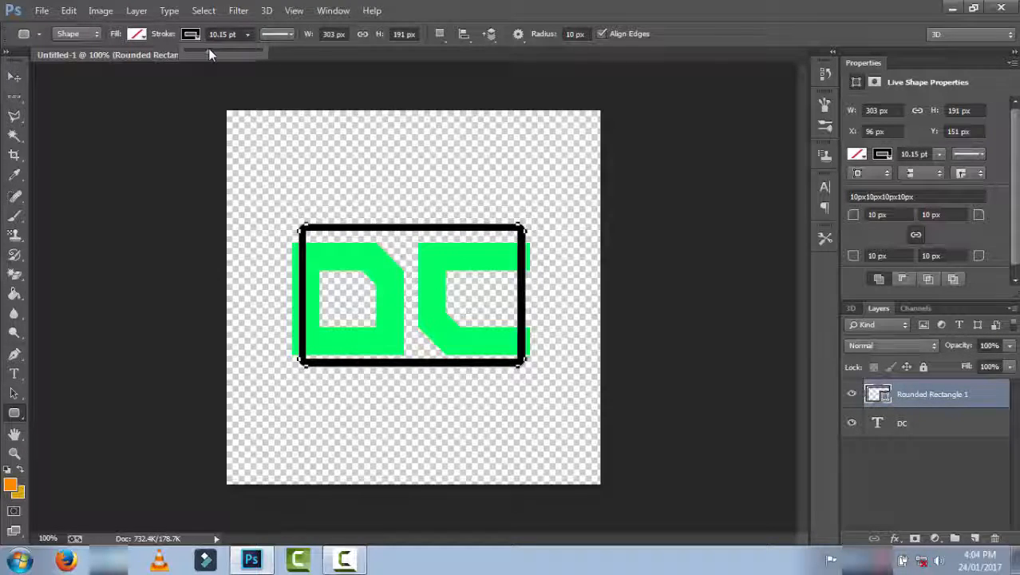
left_click(920, 477)
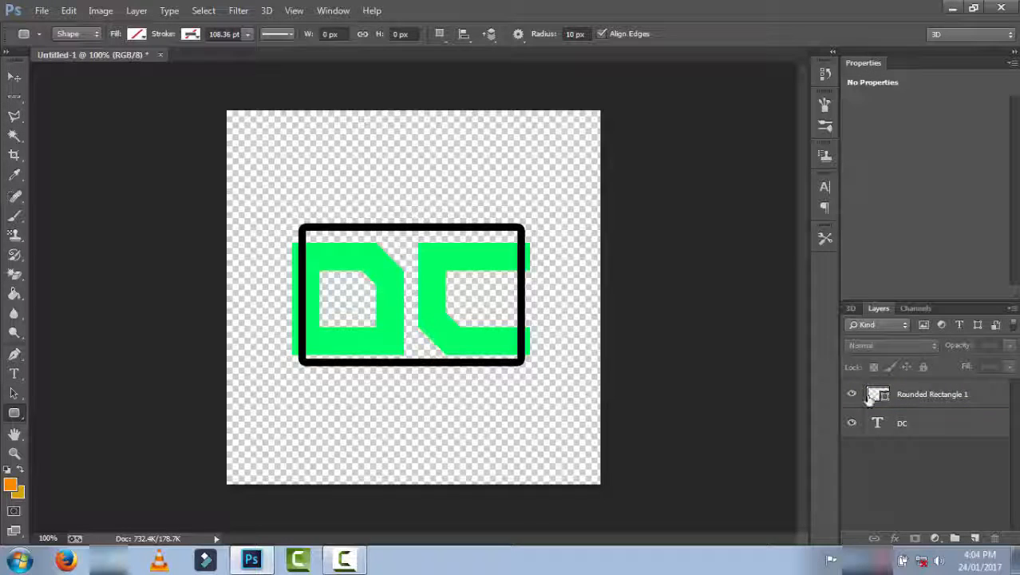
right_click(920, 399)
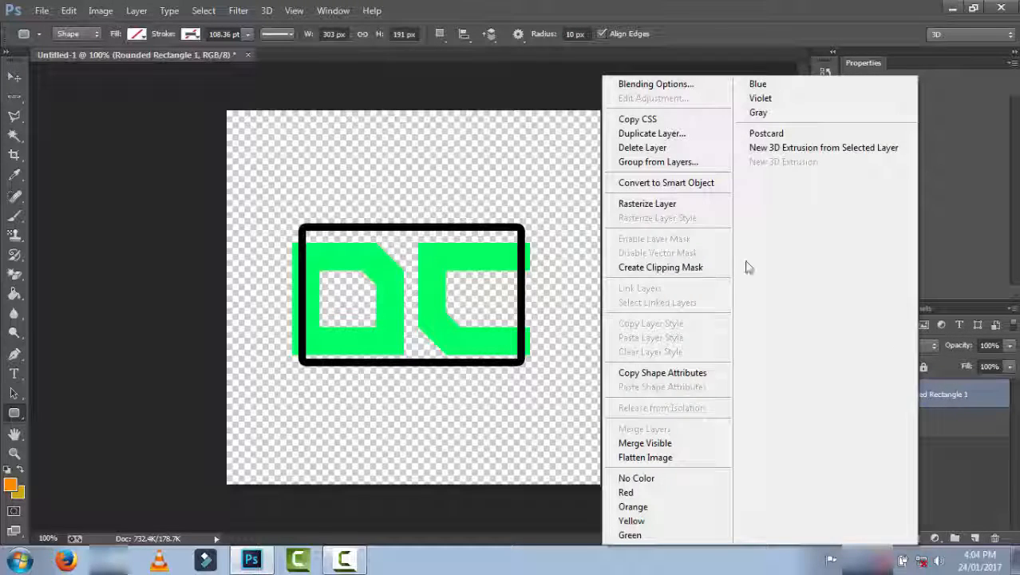
left_click(647, 204)
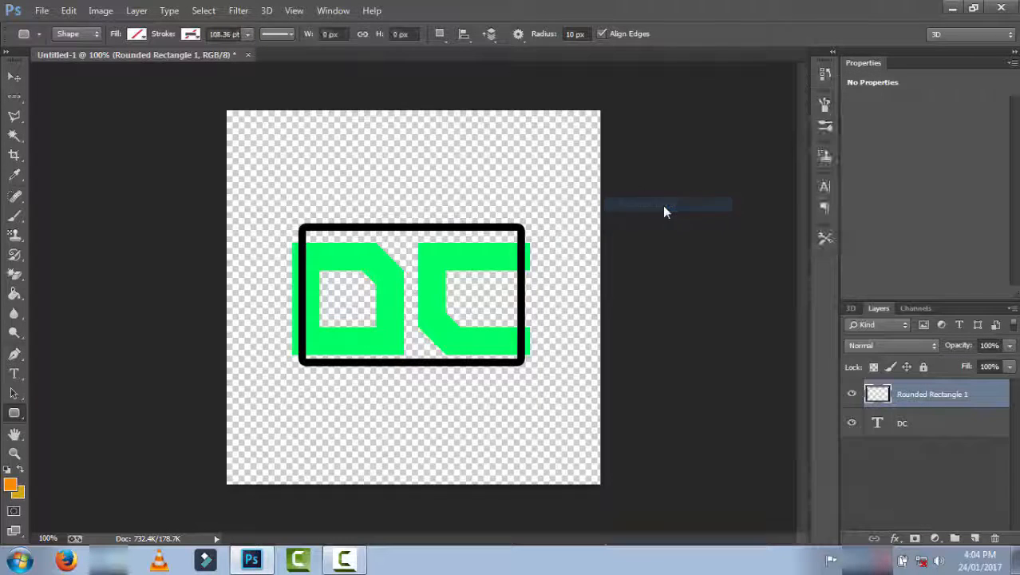
Outline the frame's left side where it crosses the letter D with the Polygonal Lasso and delete that part
left_click(16, 117)
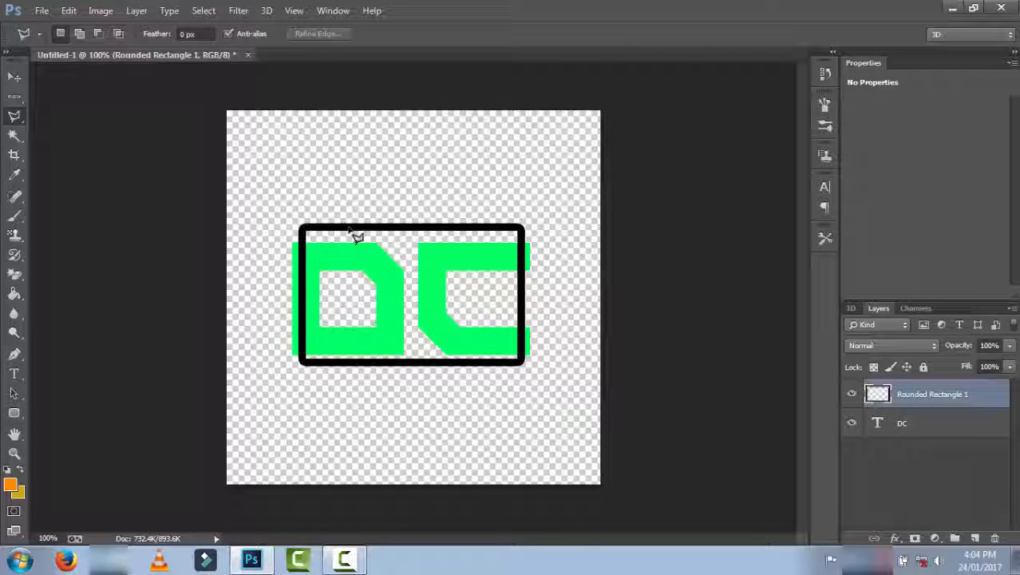
scroll(357, 236, "up", 5)
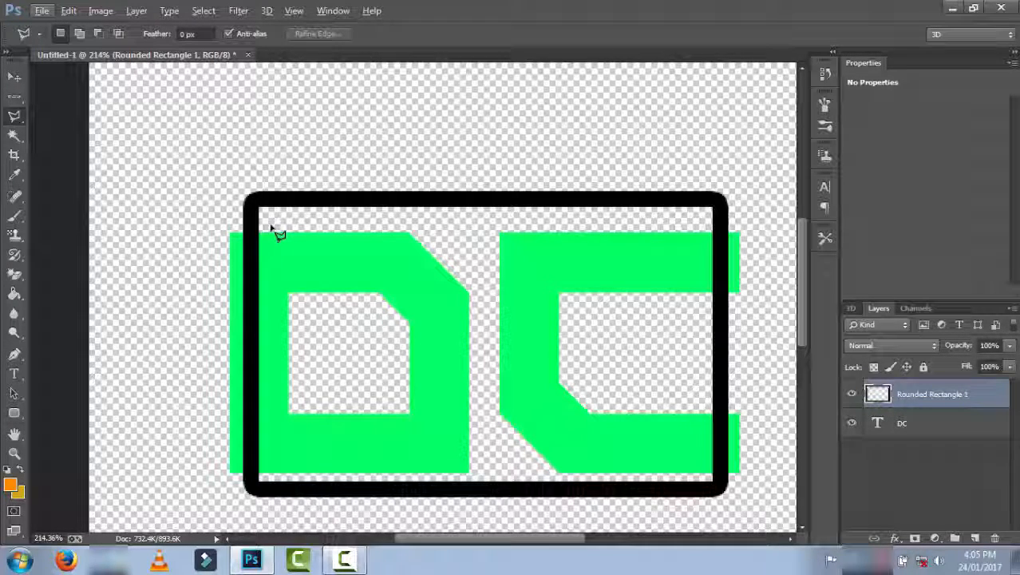
left_click(261, 225)
left_click(206, 225)
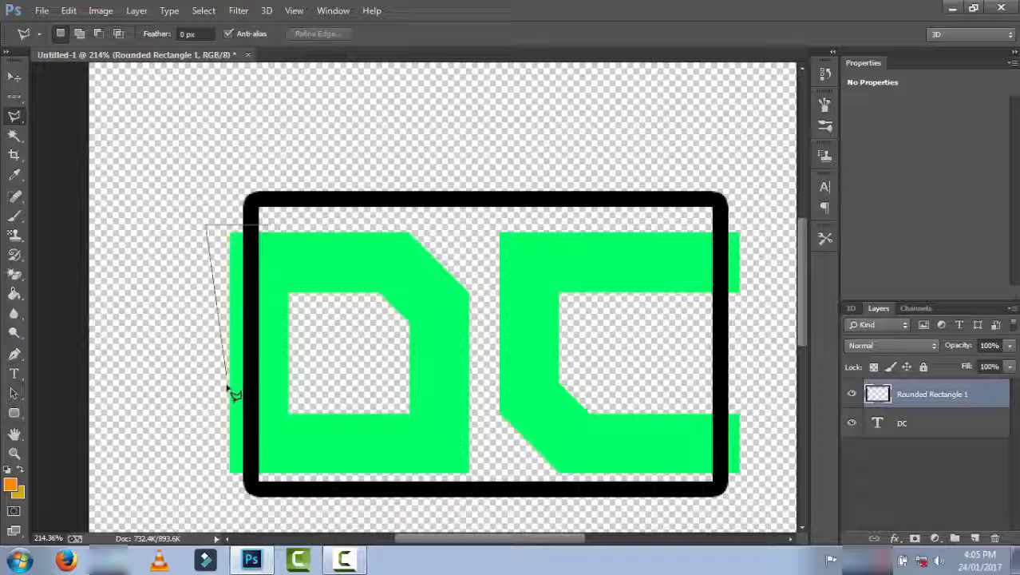
left_click(223, 474)
left_click(269, 476)
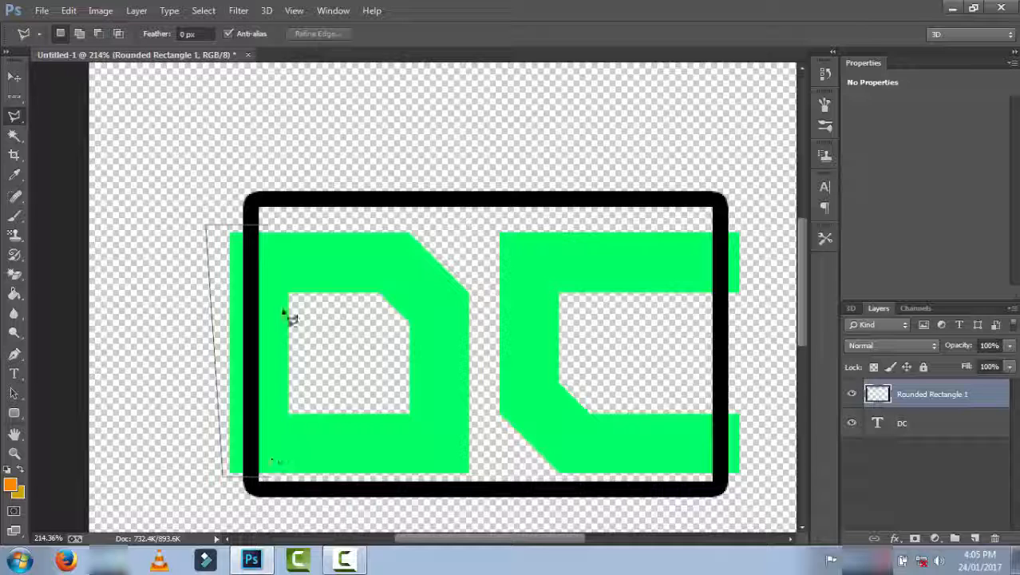
double_click(271, 229)
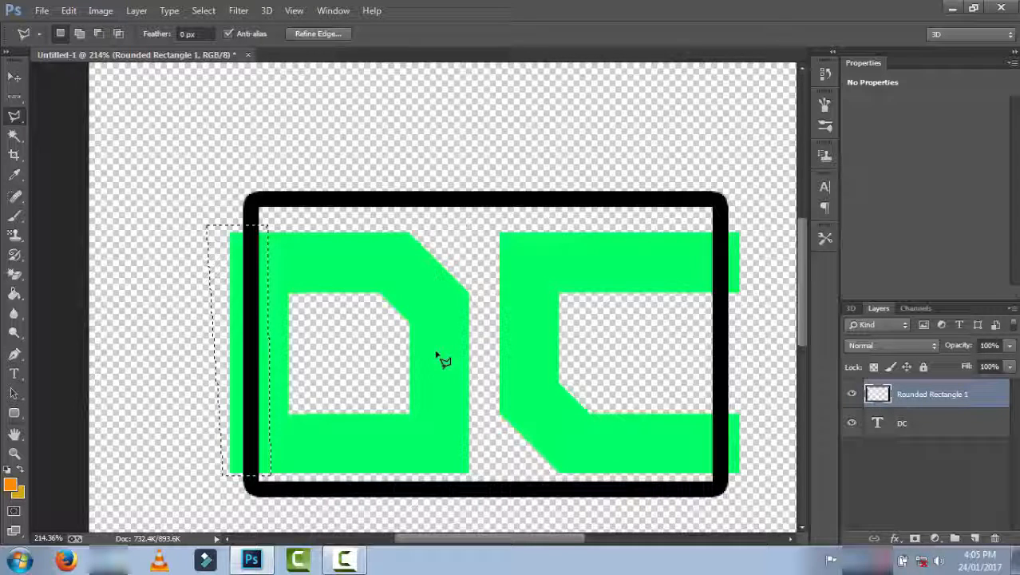
key("Delete")
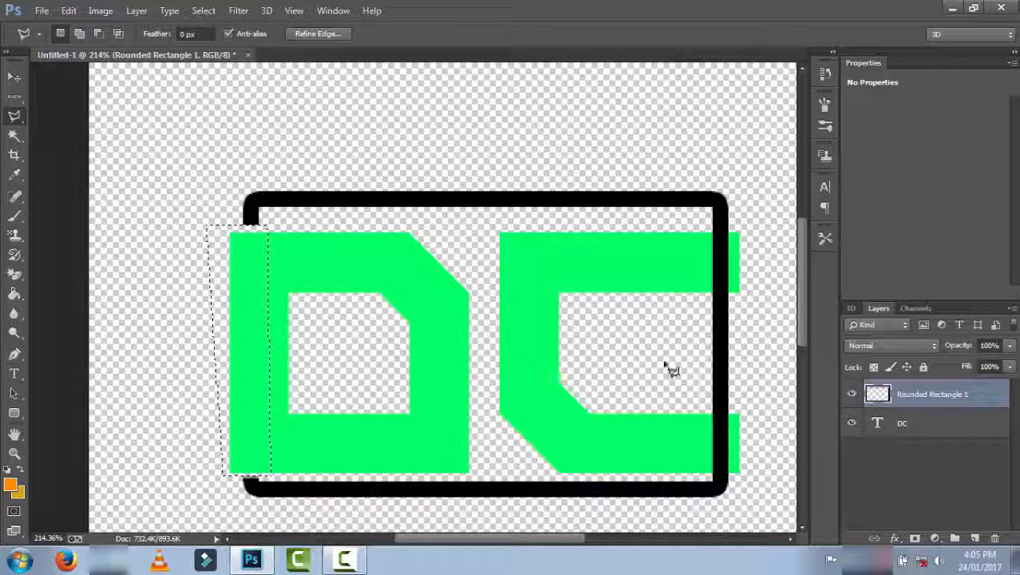
Outline the frame's right side where it crosses the letter C with the Polygonal Lasso and delete that part
left_click_drag(550, 538, 579, 538)
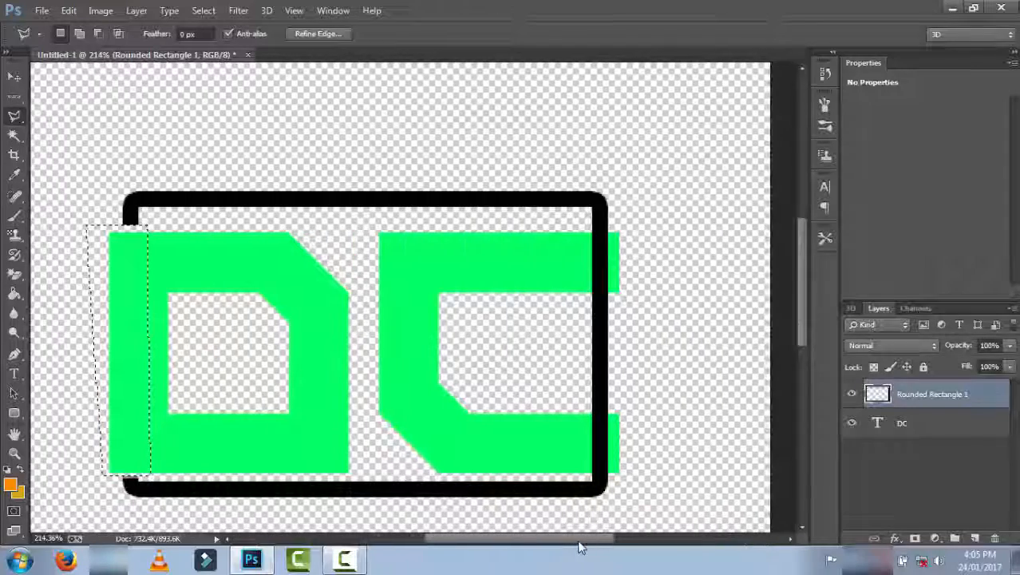
left_click(592, 225)
left_click(627, 225)
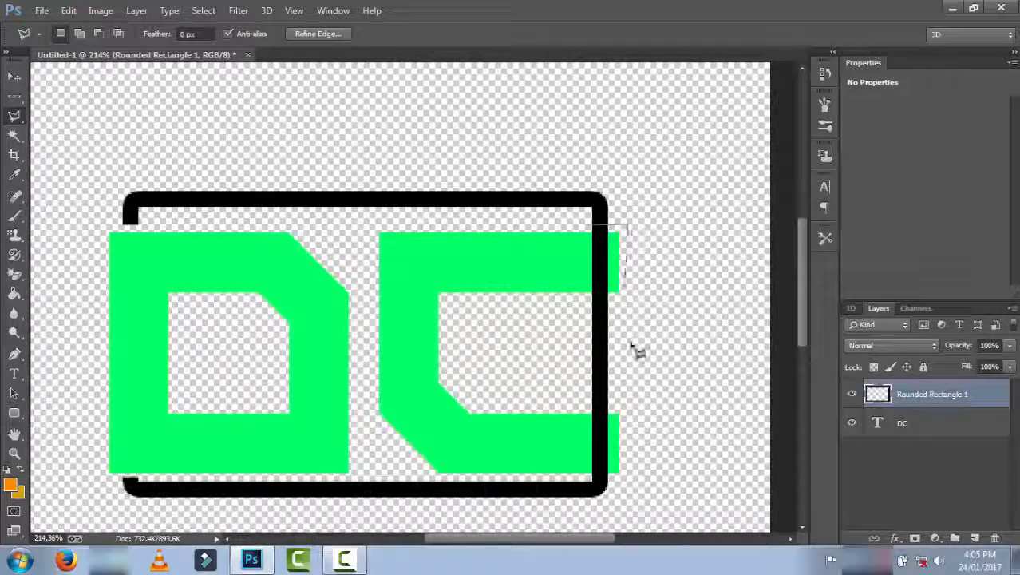
left_click(622, 479)
left_click(584, 478)
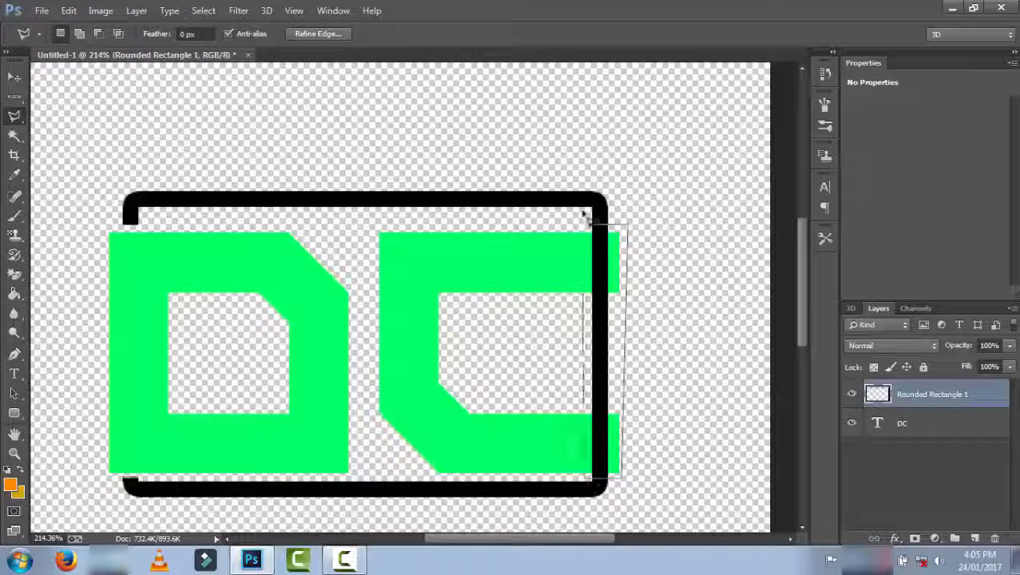
left_click(593, 225)
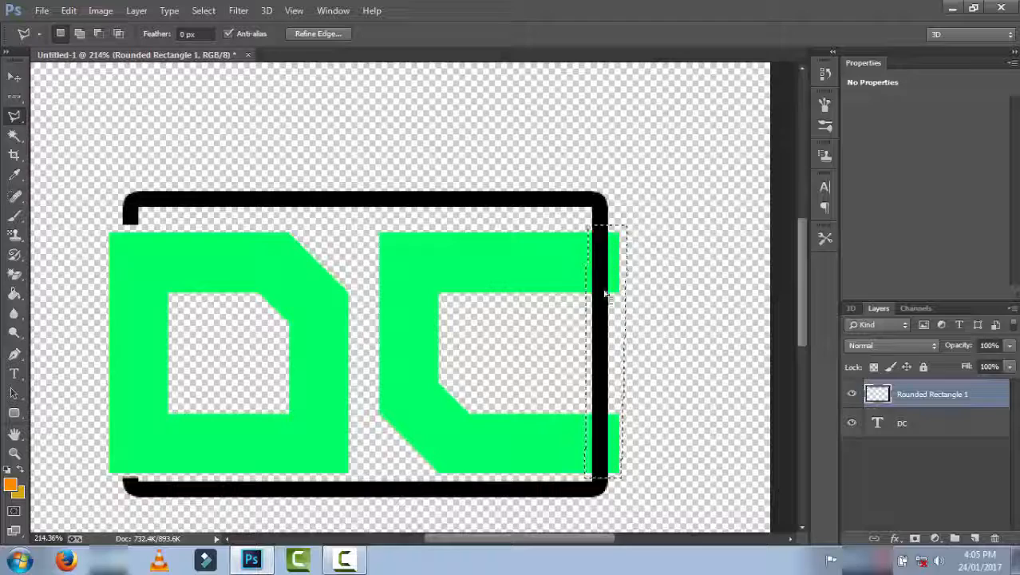
key("Delete")
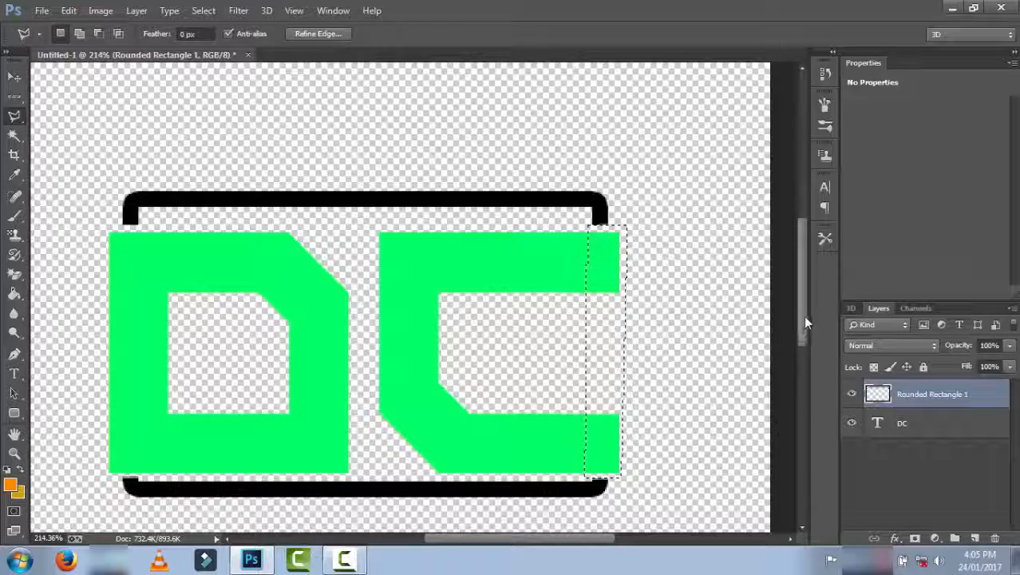
Move the cut frame slightly upward around the DC letters
left_click_drag(803, 316, 807, 327)
scroll(667, 383, "down", 5)
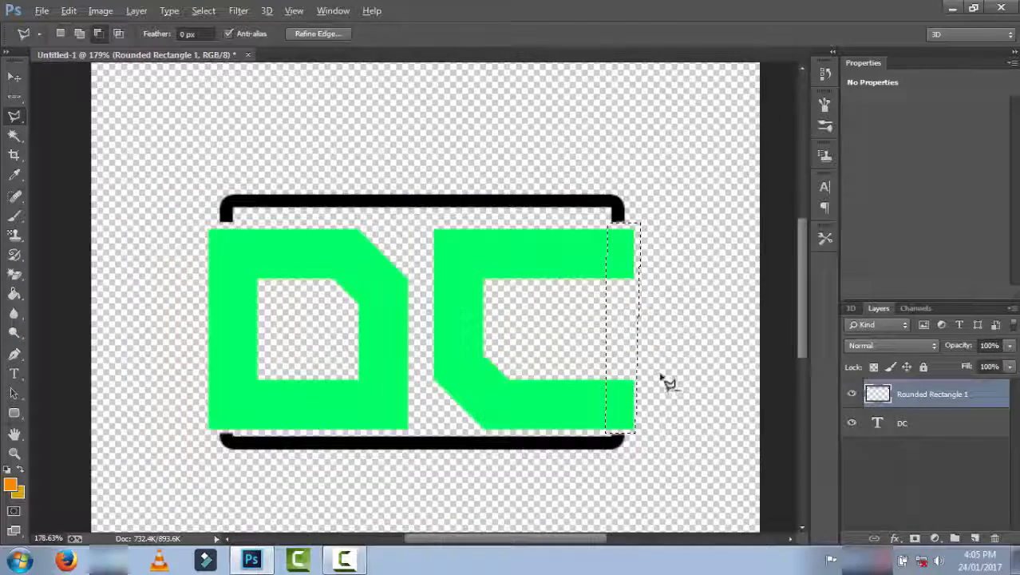
scroll(532, 355, "down", 1)
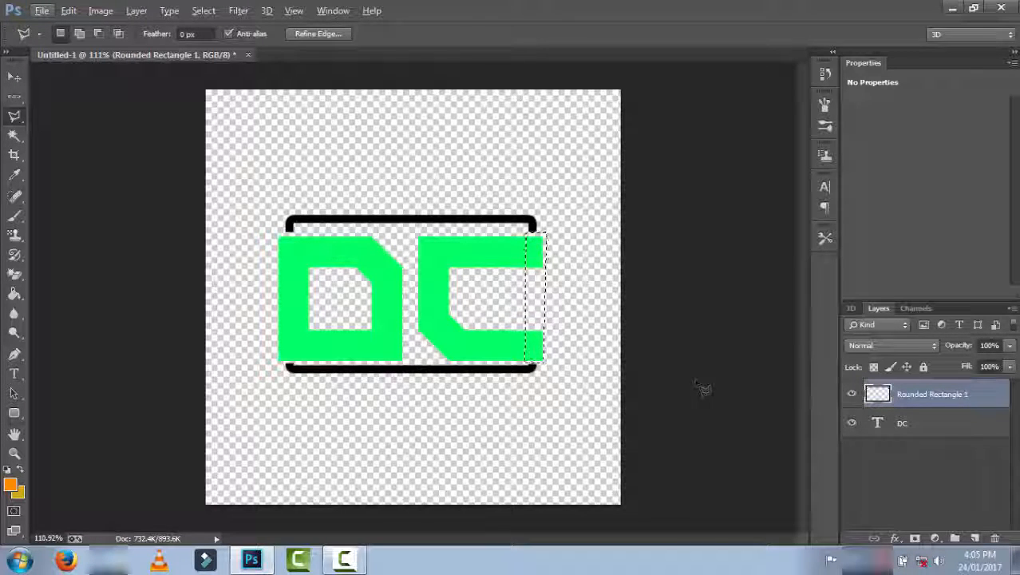
key("Delete")
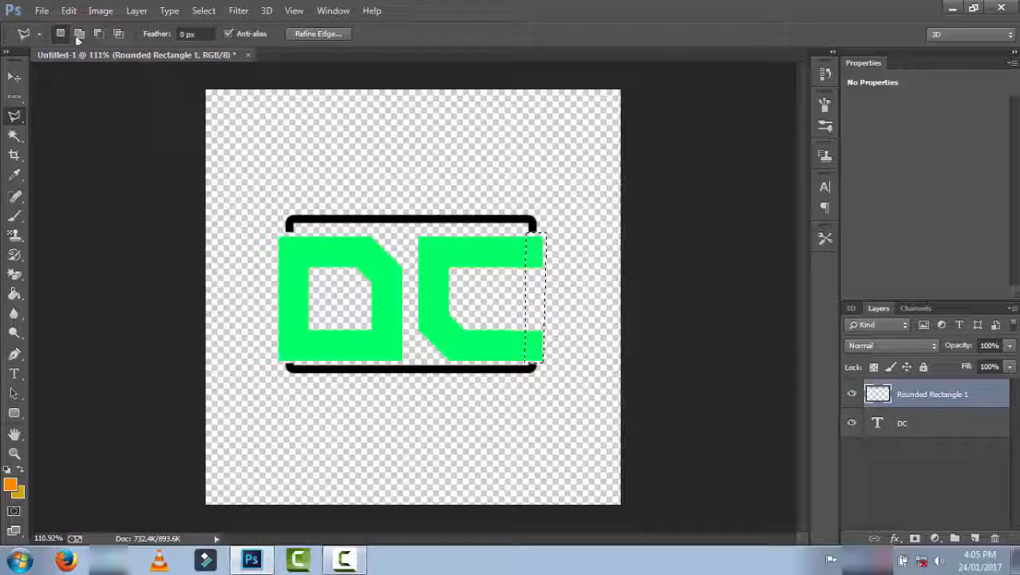
left_click(14, 77)
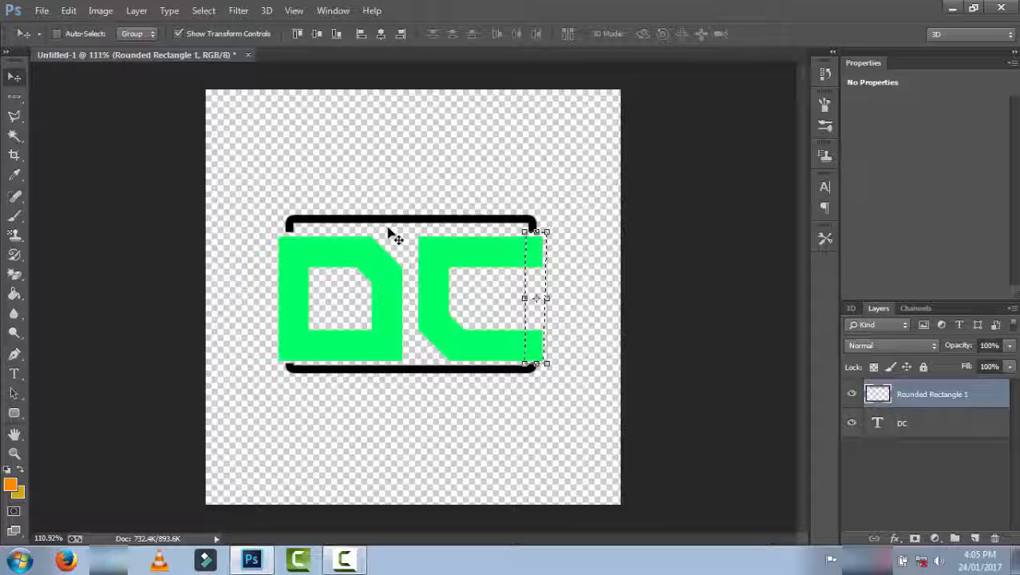
left_click_drag(392, 233, 395, 223)
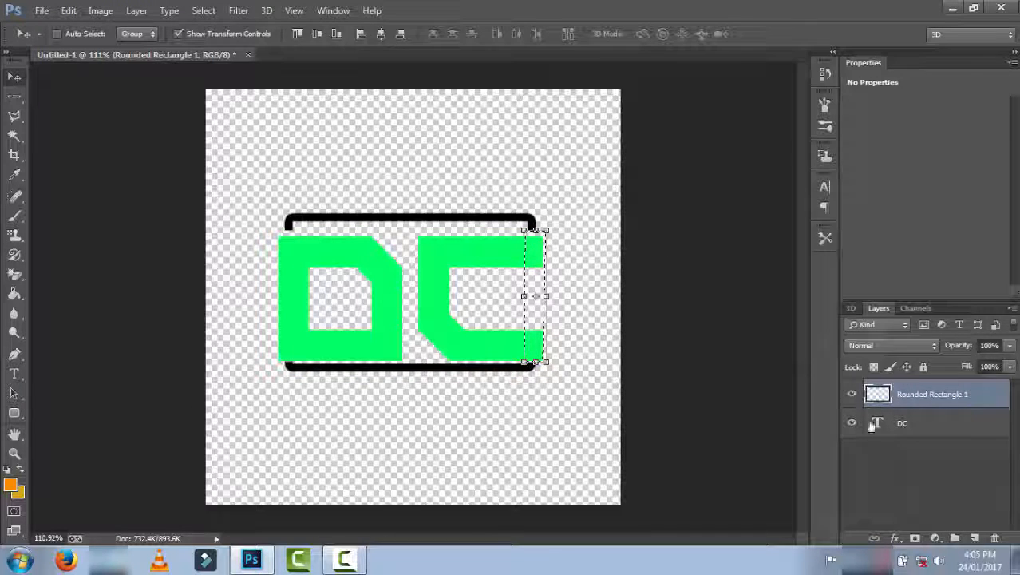
Open the Rounded Rectangle 1 layer's blending options and enable a drop shadow
left_click(910, 470)
right_click(912, 401)
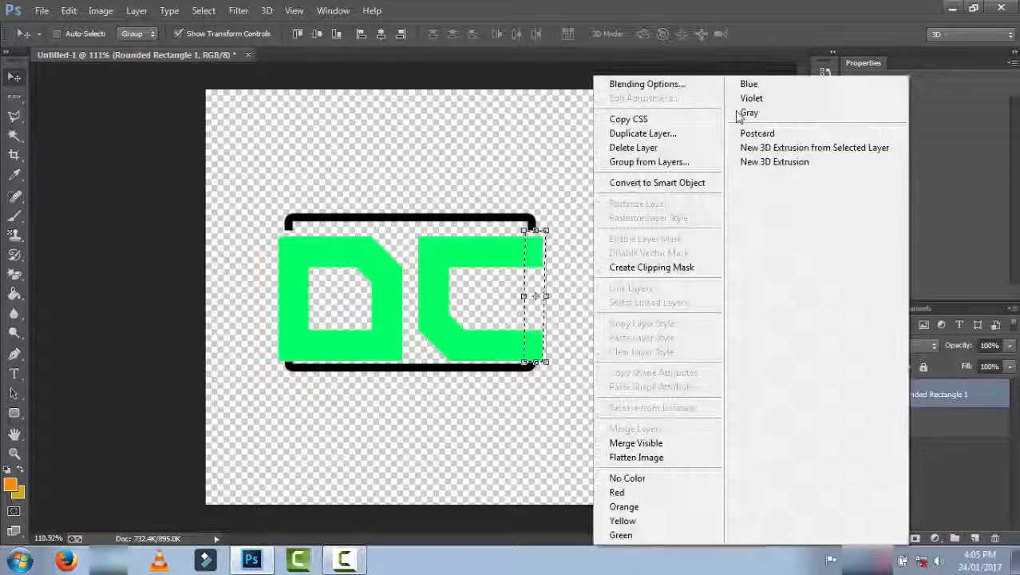
left_click(687, 85)
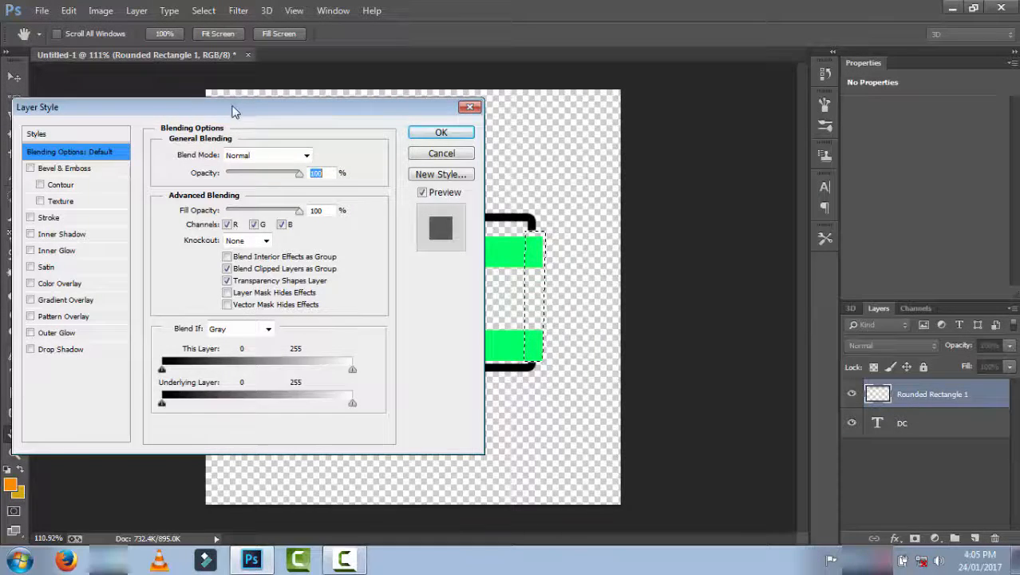
left_click_drag(234, 107, 439, 93)
left_click(236, 336)
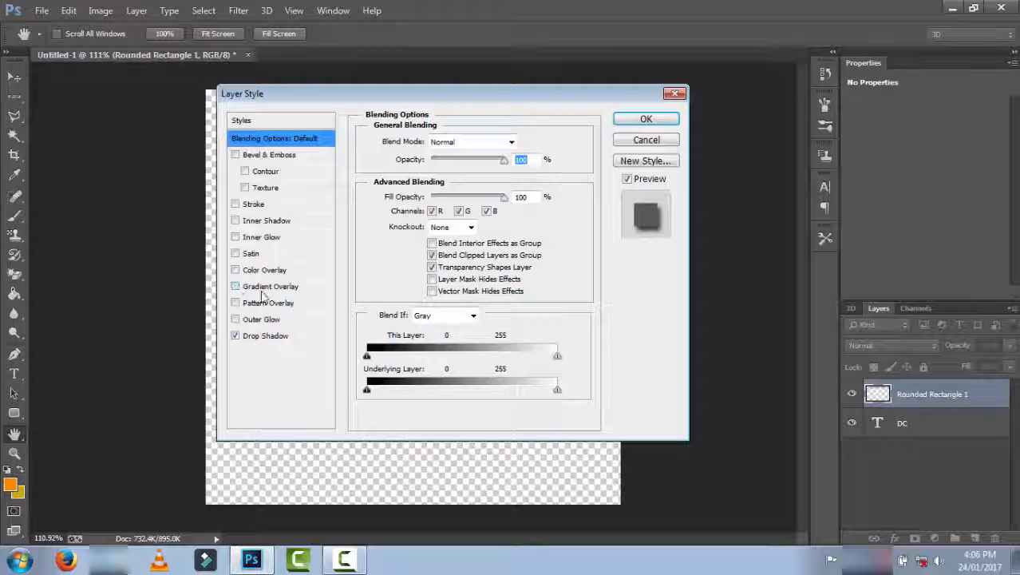
Add a gradient overlay to the frame using the orange-yellow-orange preset
left_click(236, 288)
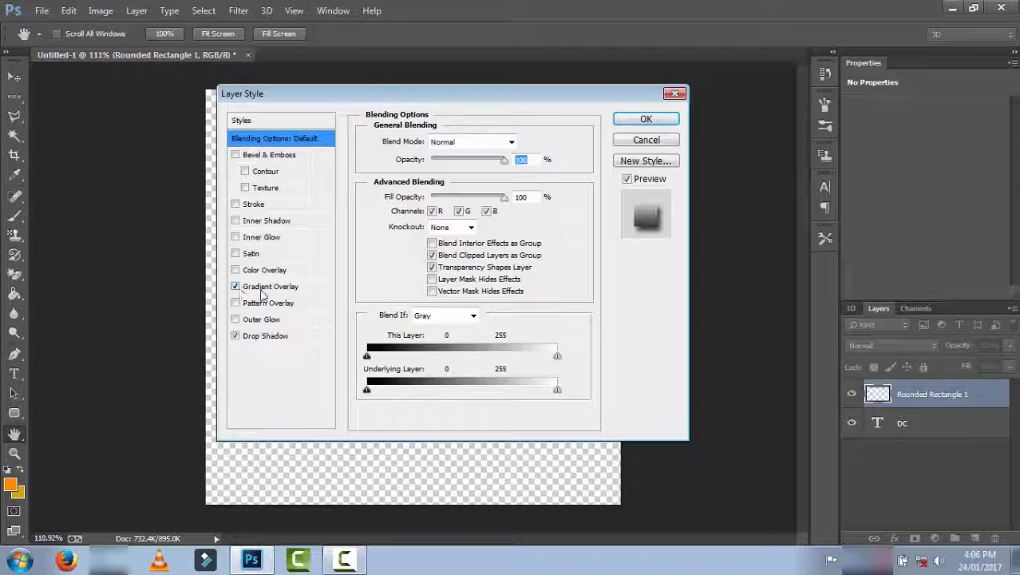
left_click(264, 289)
left_click(501, 176)
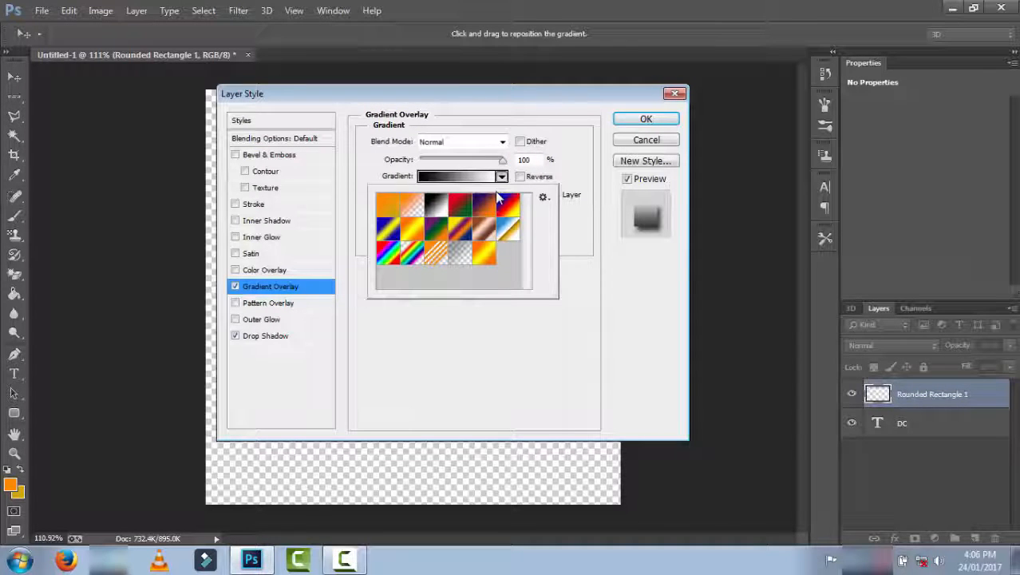
left_click(413, 233)
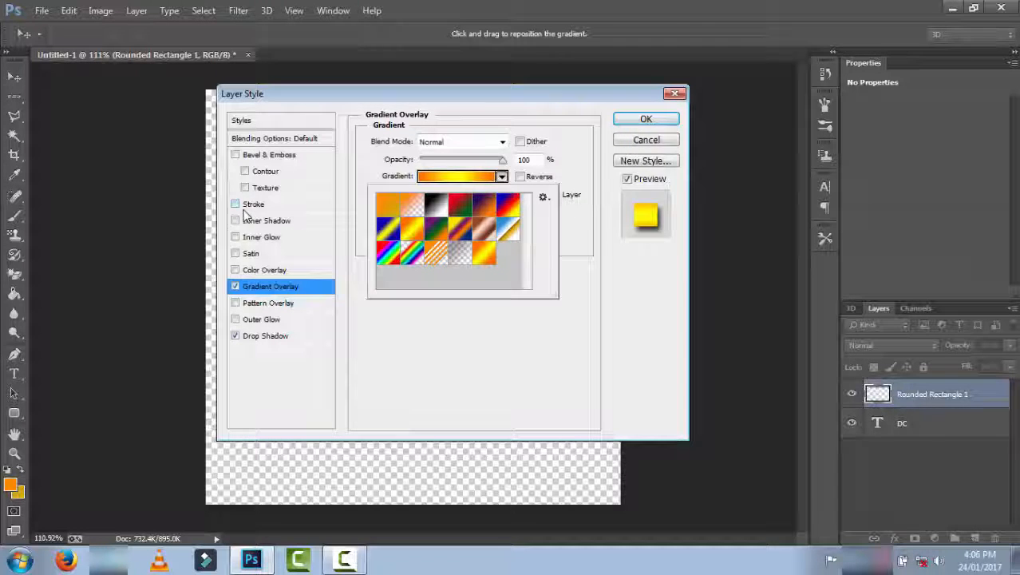
Add a black stroke to the frame, apply the layer style and collapse its effects list
left_click(335, 113)
left_click_drag(335, 93, 640, 168)
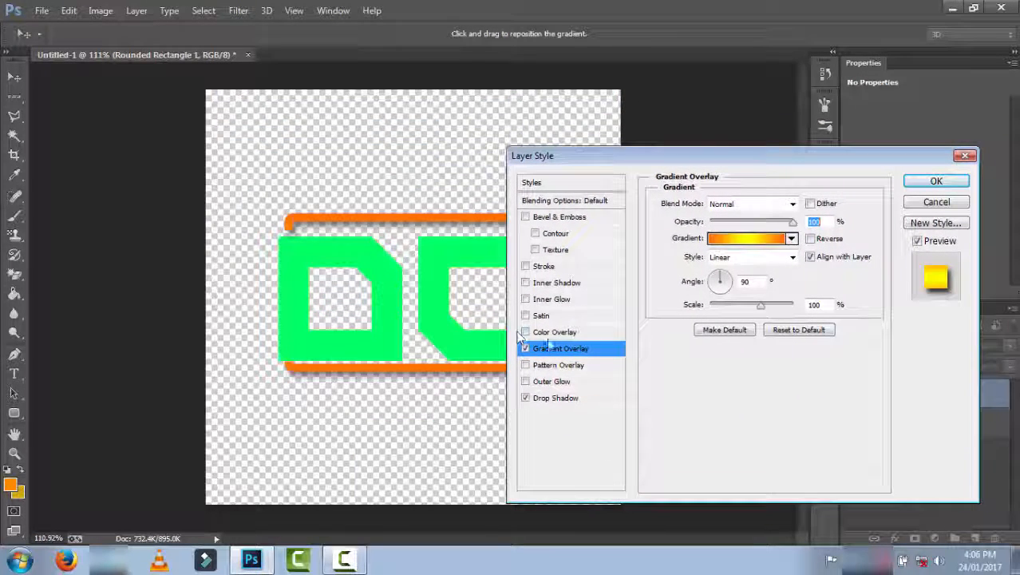
left_click(526, 267)
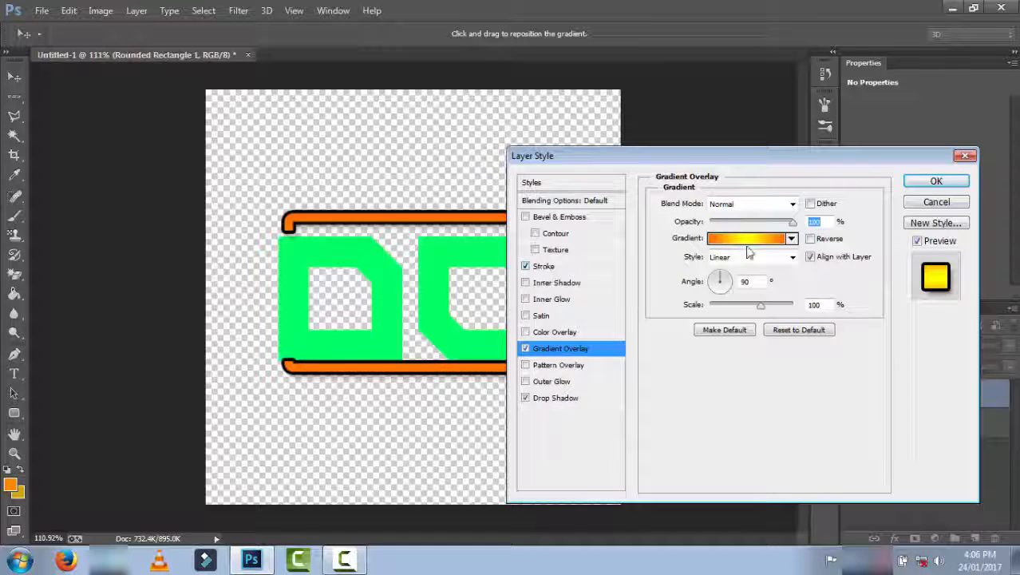
left_click(936, 181)
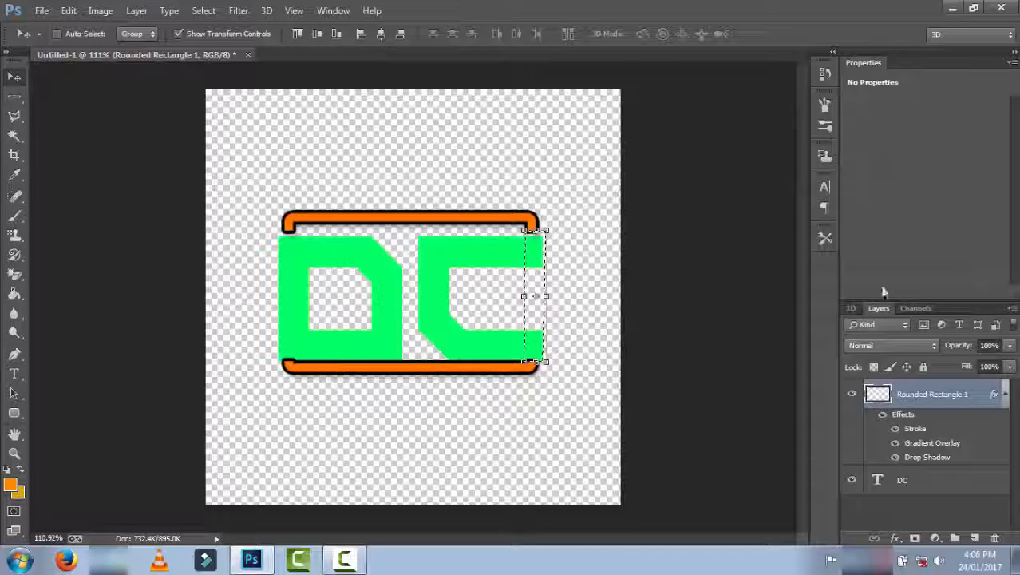
left_click(905, 512)
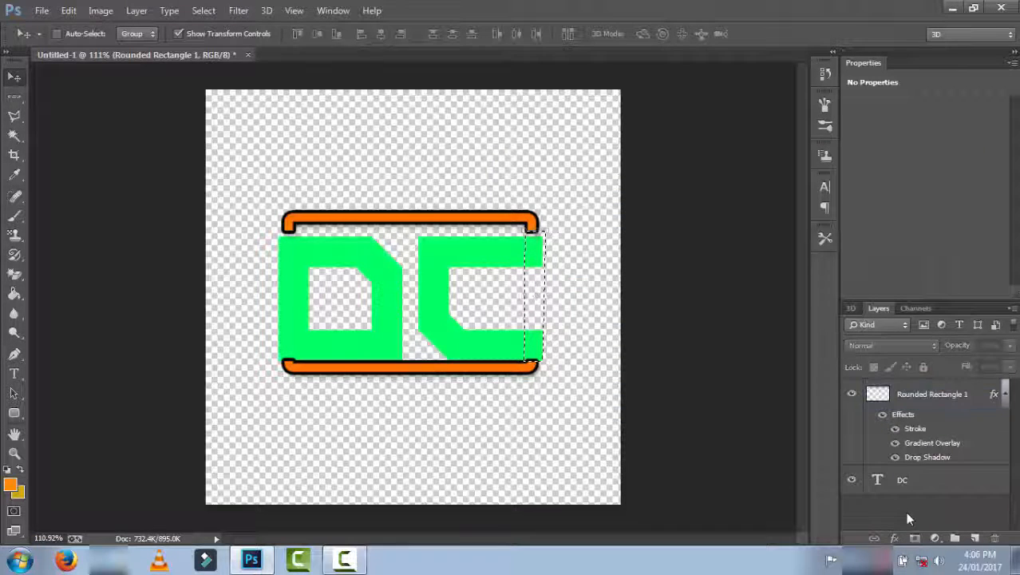
left_click(1005, 394)
Enable a drop shadow, gradient overlay and black stroke in the DC text layer's blending options
left_click(888, 431)
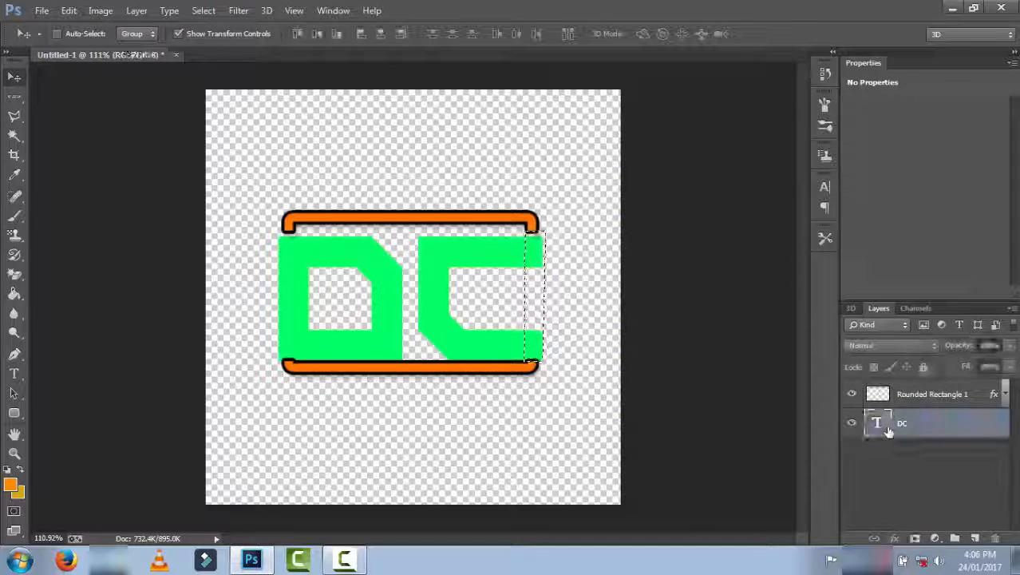
right_click(901, 426)
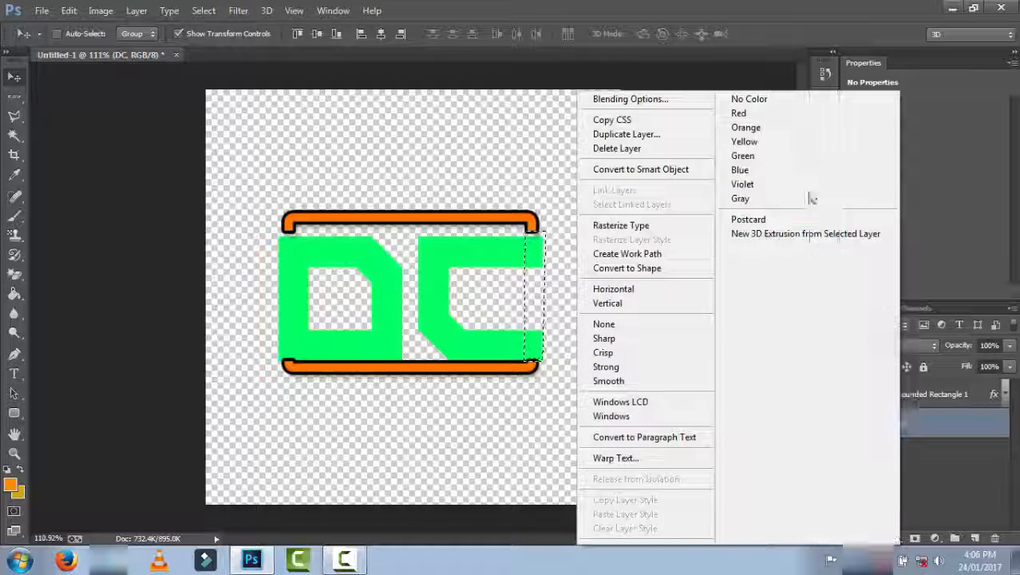
left_click(638, 102)
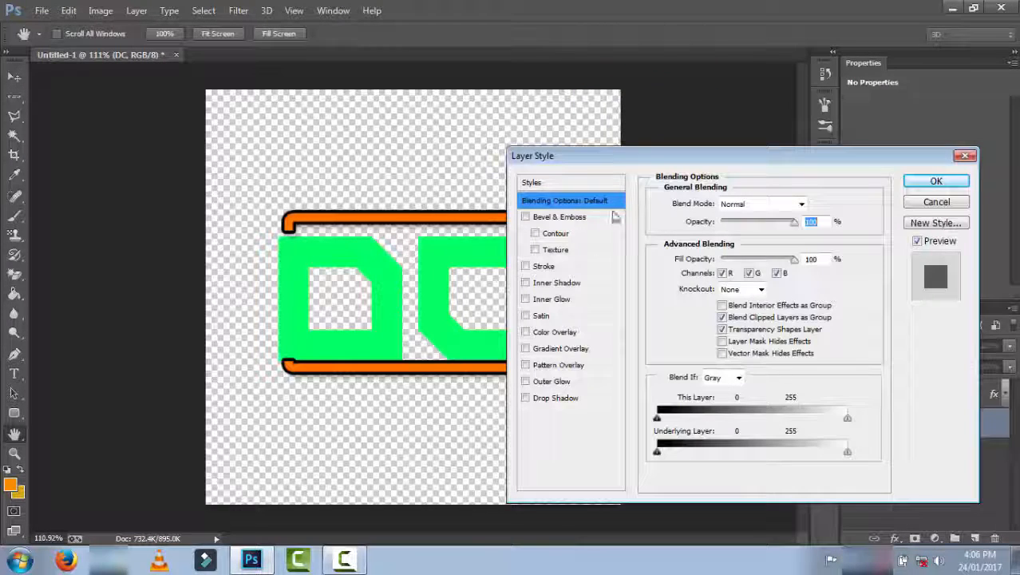
left_click(526, 398)
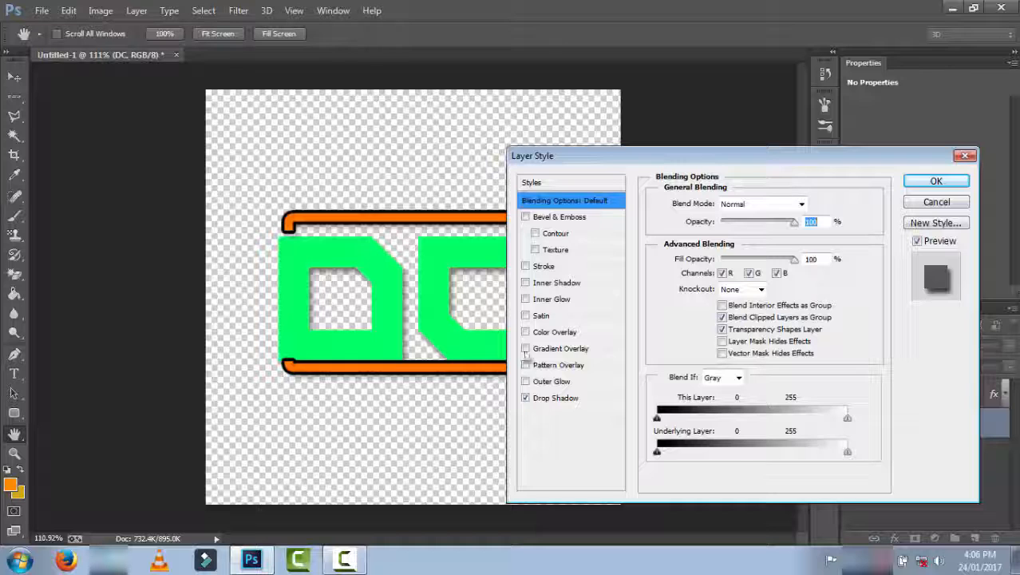
left_click(526, 349)
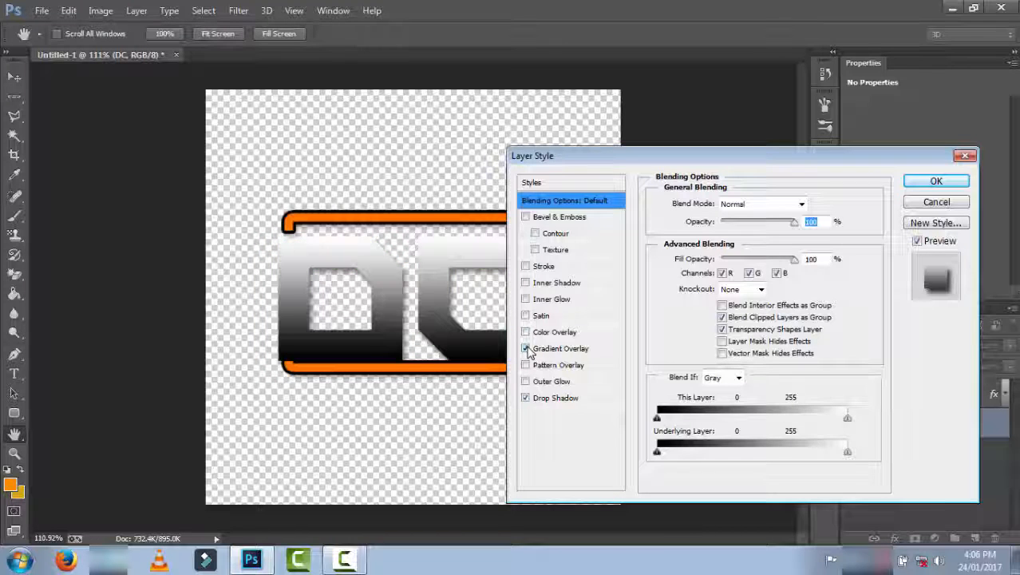
left_click(526, 267)
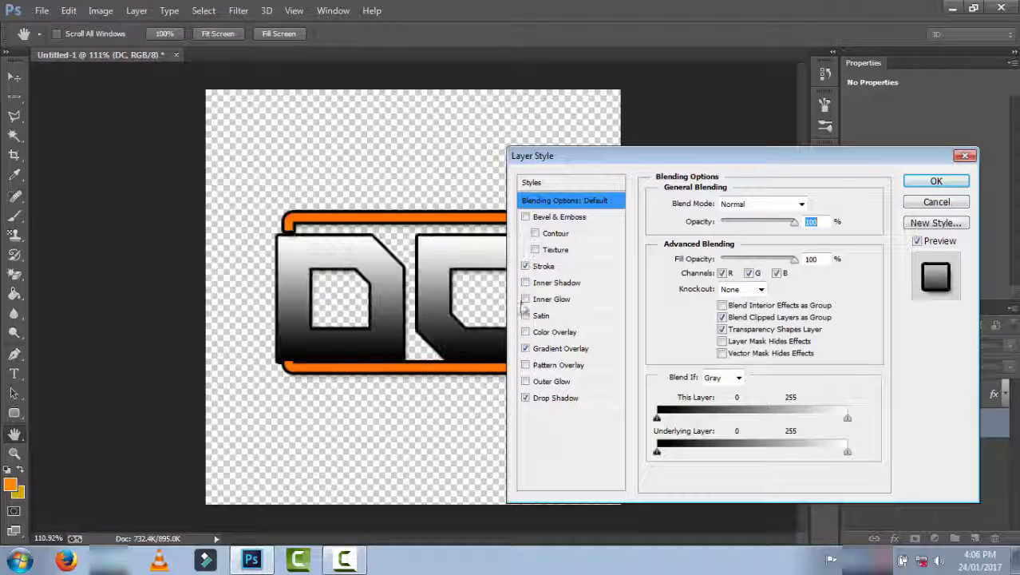
Try the red-green, violet-orange and copper presets for the DC text's gradient overlay
left_click(539, 351)
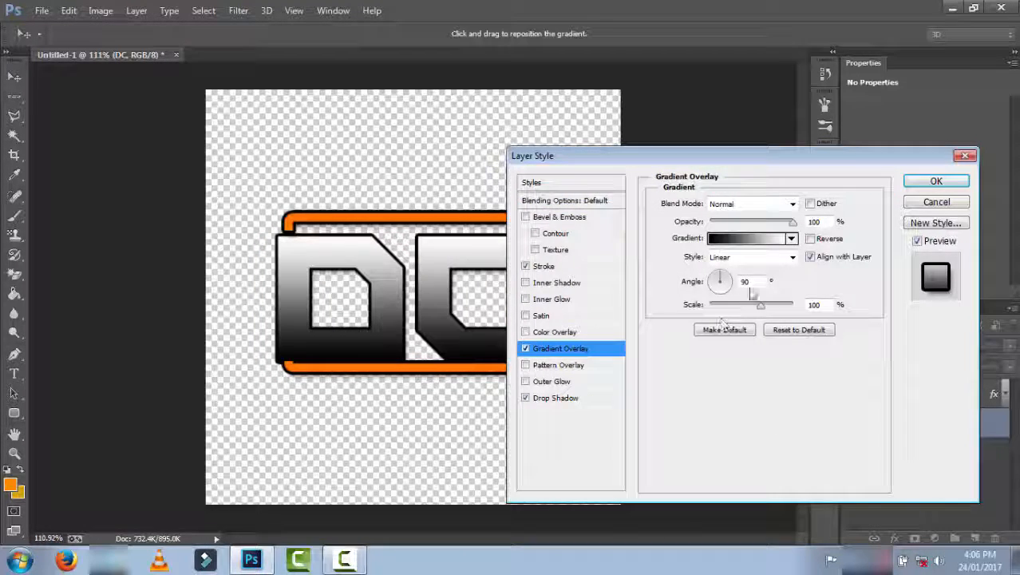
left_click(792, 239)
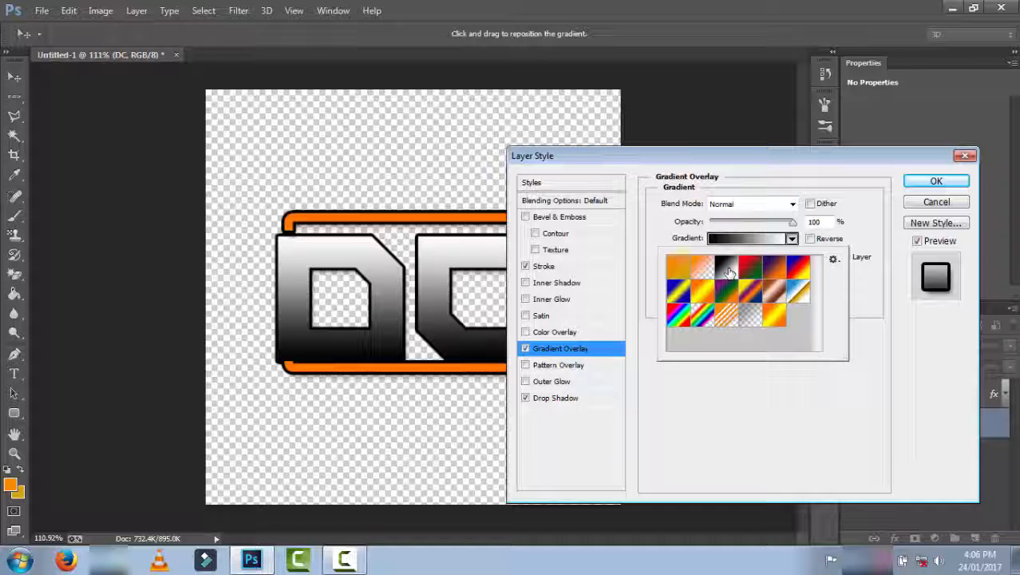
left_click(755, 274)
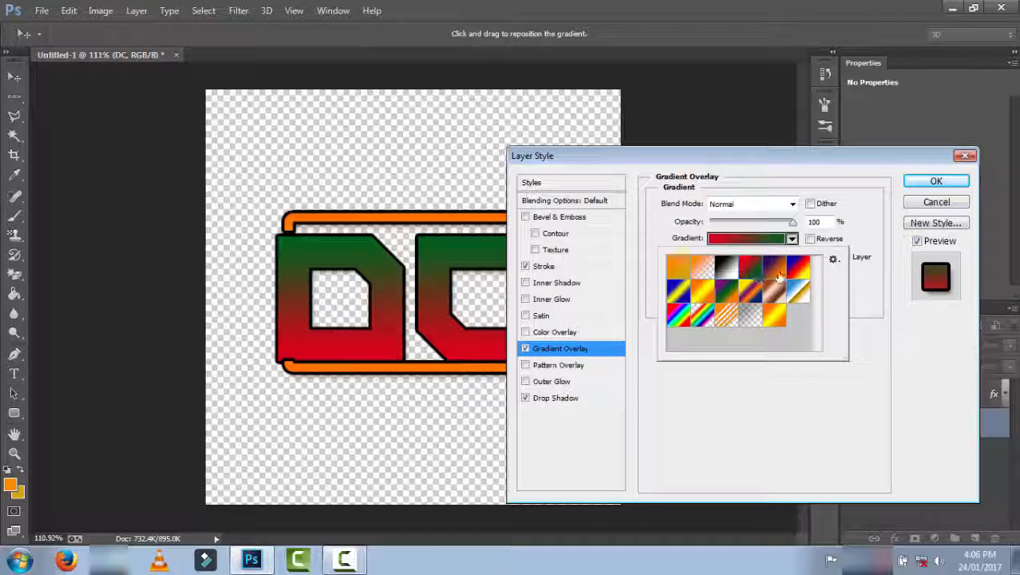
left_click(778, 275)
left_click(779, 295)
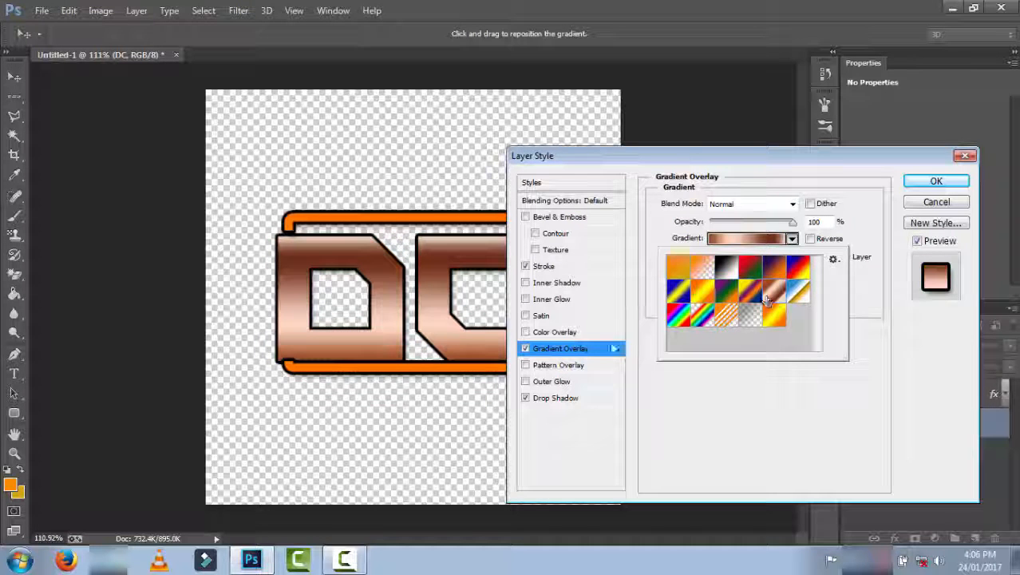
Replace the DC text's gradient overlay with a blue 239aec color overlay, apply the style and collapse its effects list
left_click(525, 348)
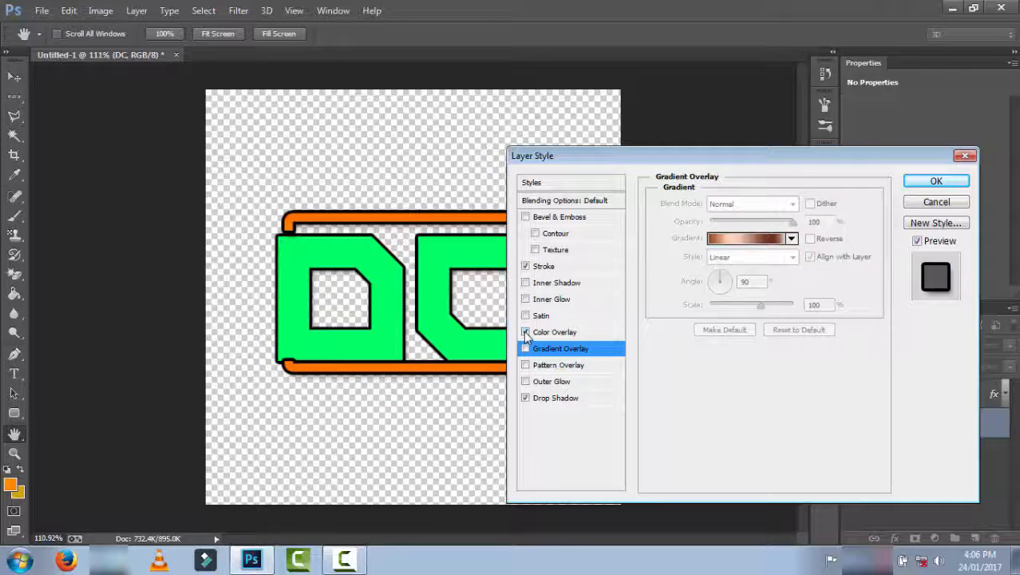
left_click(554, 332)
left_click(802, 206)
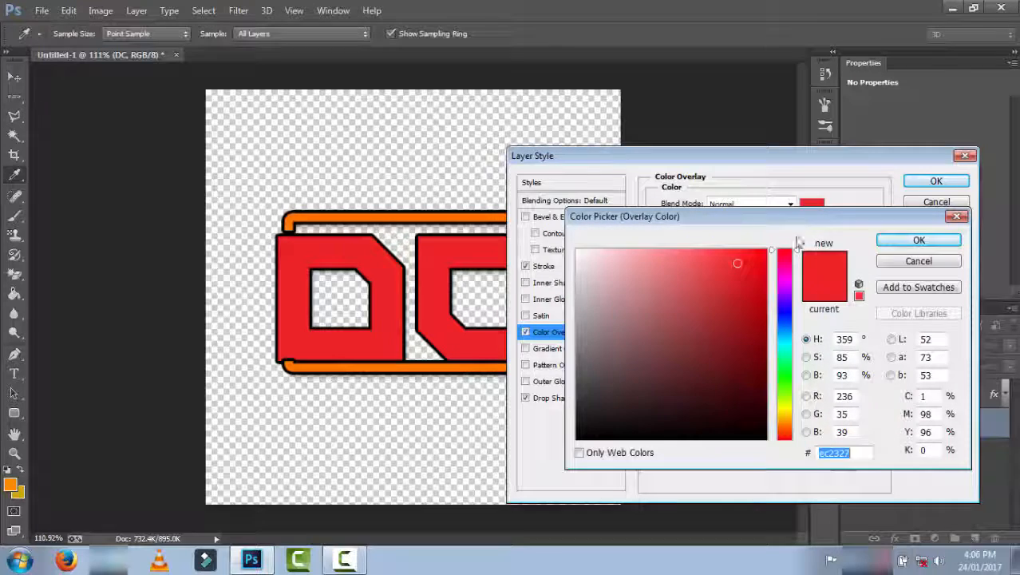
left_click(785, 310)
mouse_move(784, 323)
left_mouse_down()
mouse_move(786, 341)
mouse_move(788, 319)
mouse_move(788, 333)
left_mouse_up()
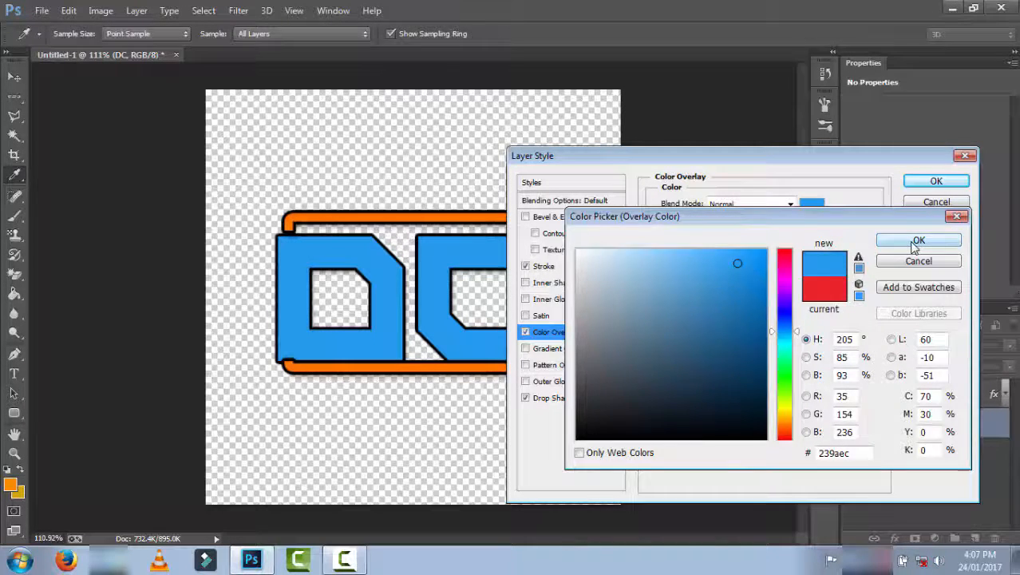
left_click(916, 241)
left_click(933, 185)
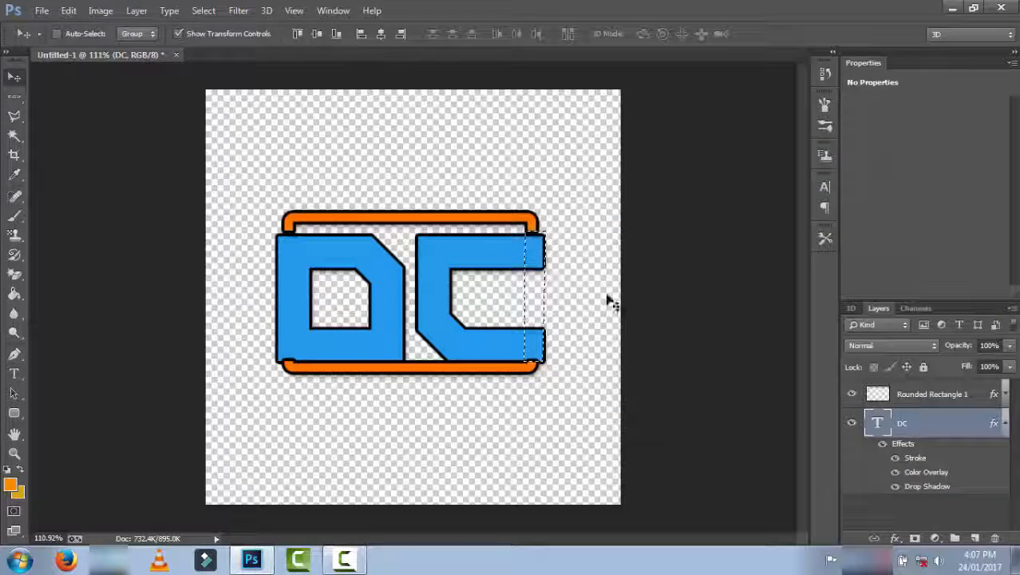
left_click(1003, 427)
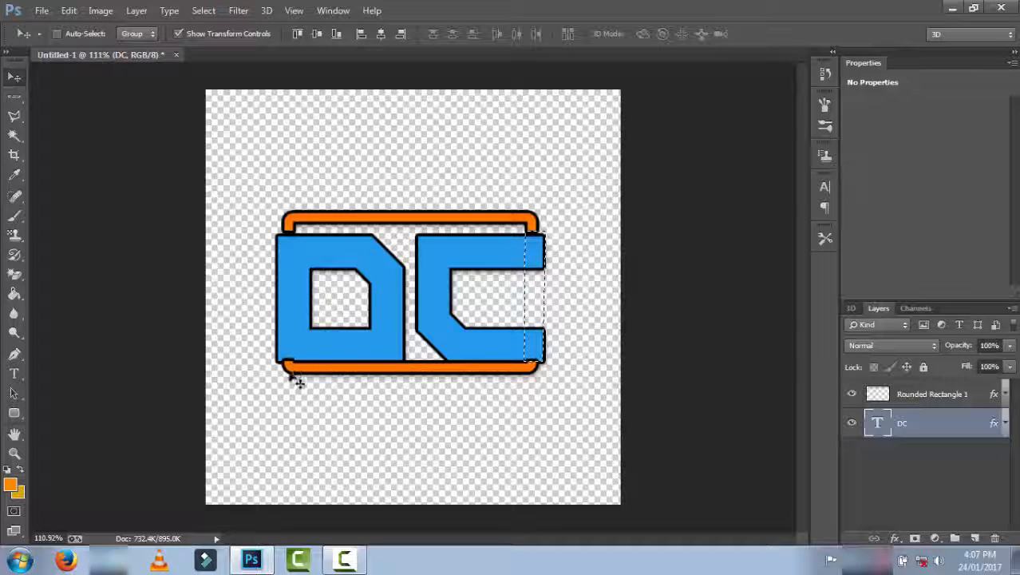
Move the Rounded Rectangle 1 frame slightly down so its lower bar clears the DC letters
left_click(916, 394)
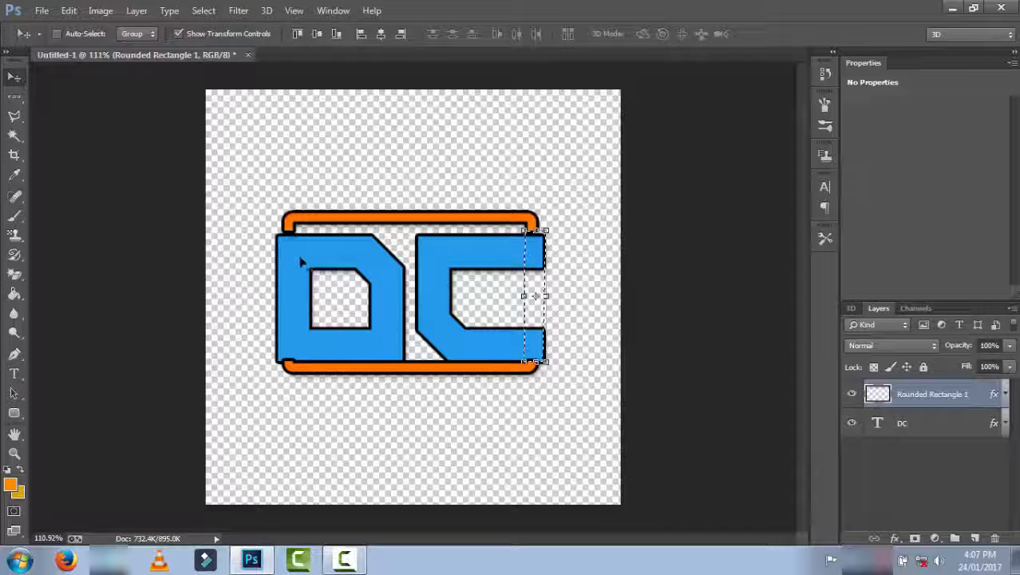
left_click_drag(326, 223, 325, 230)
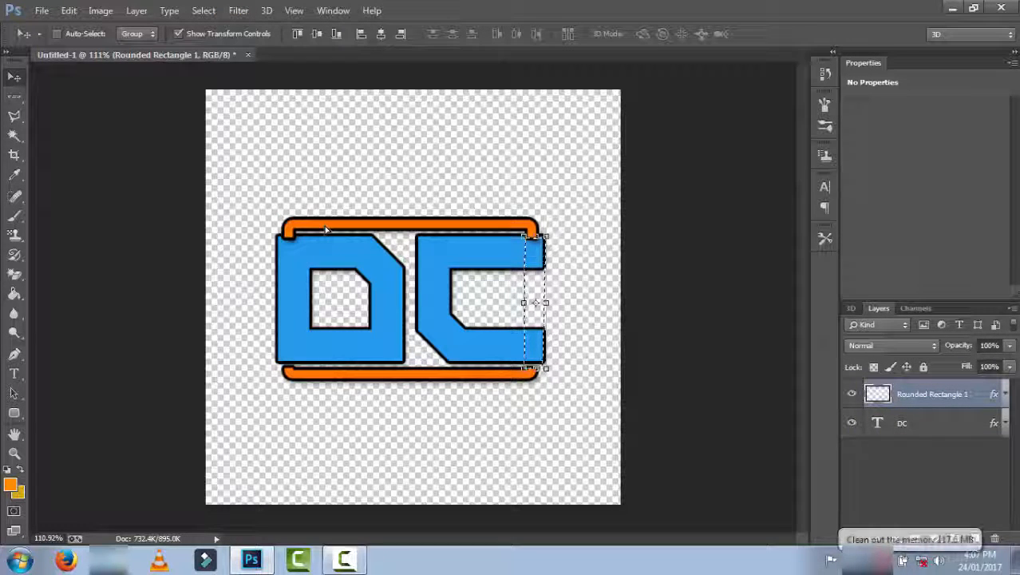
Select the upper frame bar's left end overlapping the D with the Polygonal Lasso and delete it
left_click(12, 118)
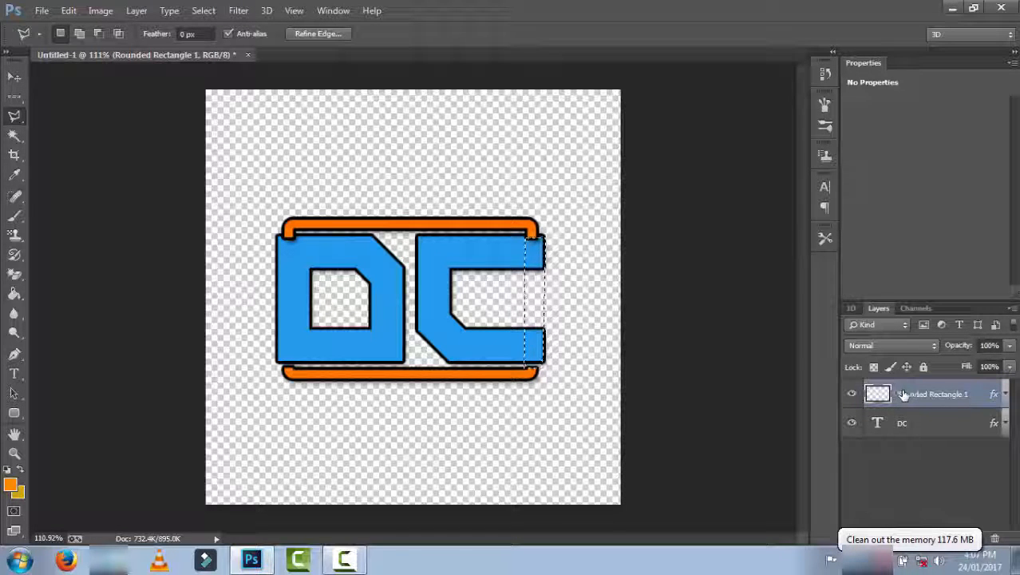
scroll(256, 260, "up", 4)
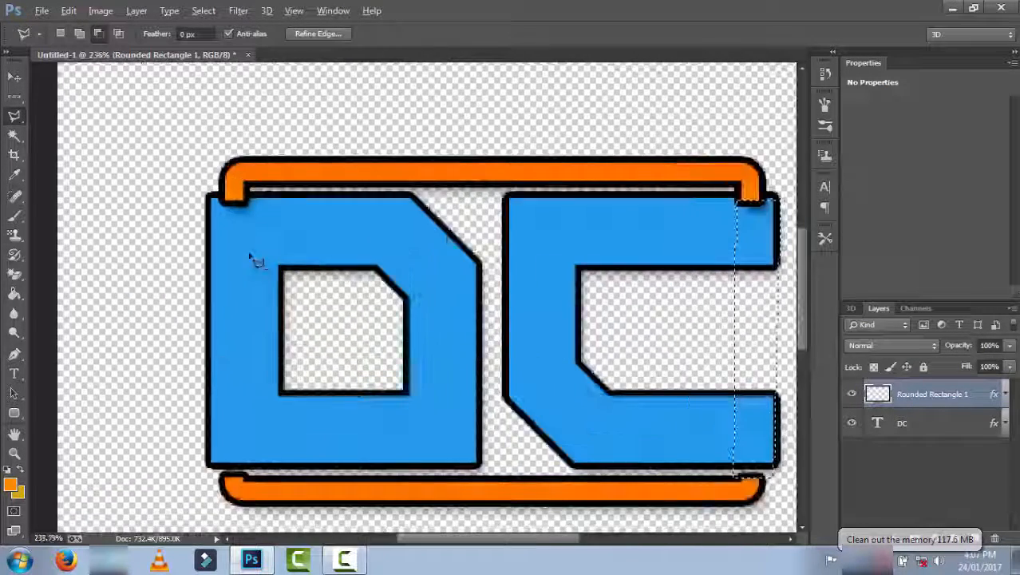
scroll(255, 260, "up", 2)
left_click(214, 168)
left_click(291, 202)
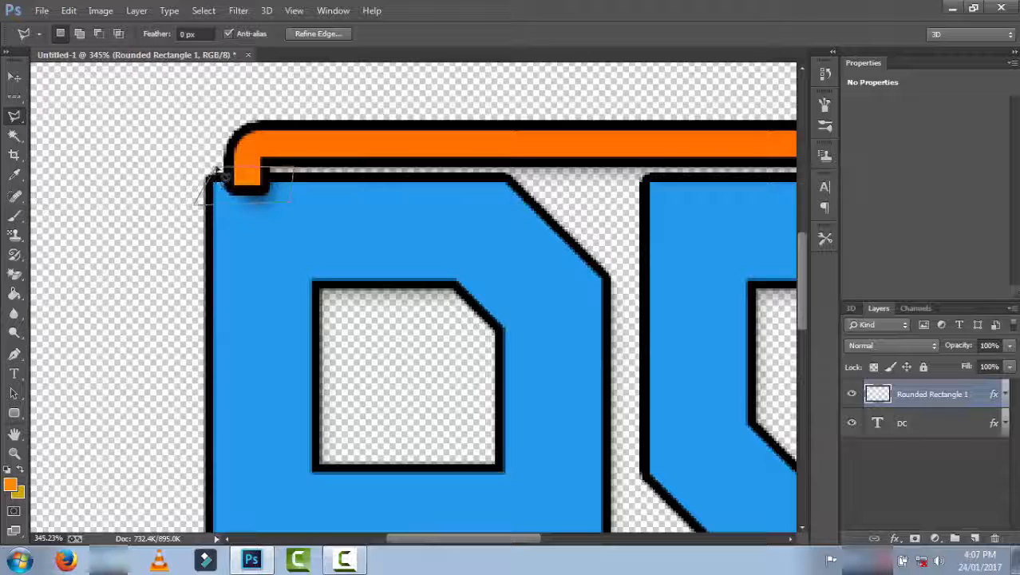
left_click(214, 169)
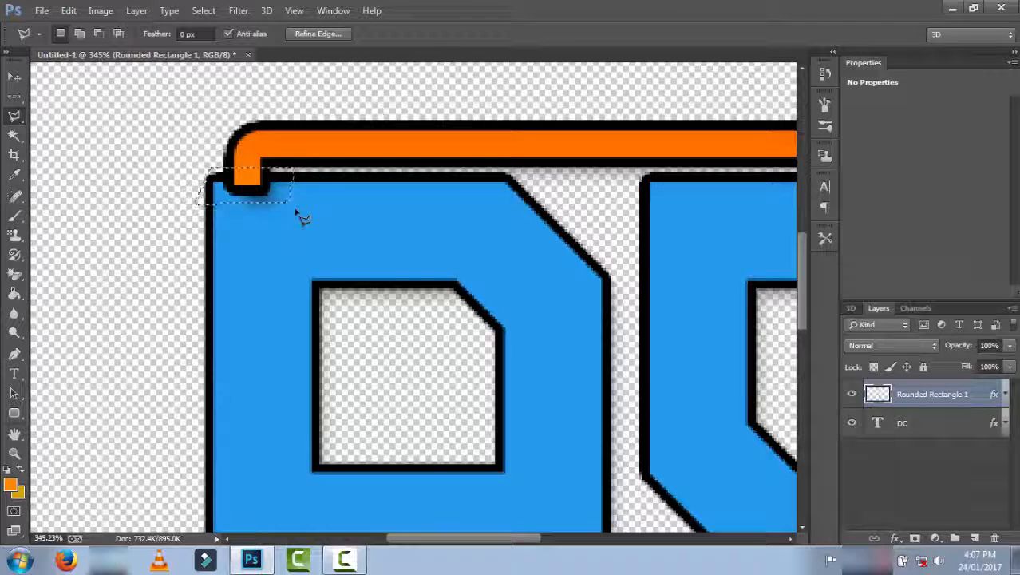
key("Delete")
Outline the upper frame bar's right end overlapping the C with the Polygonal Lasso and delete it
left_click_drag(437, 535, 550, 537)
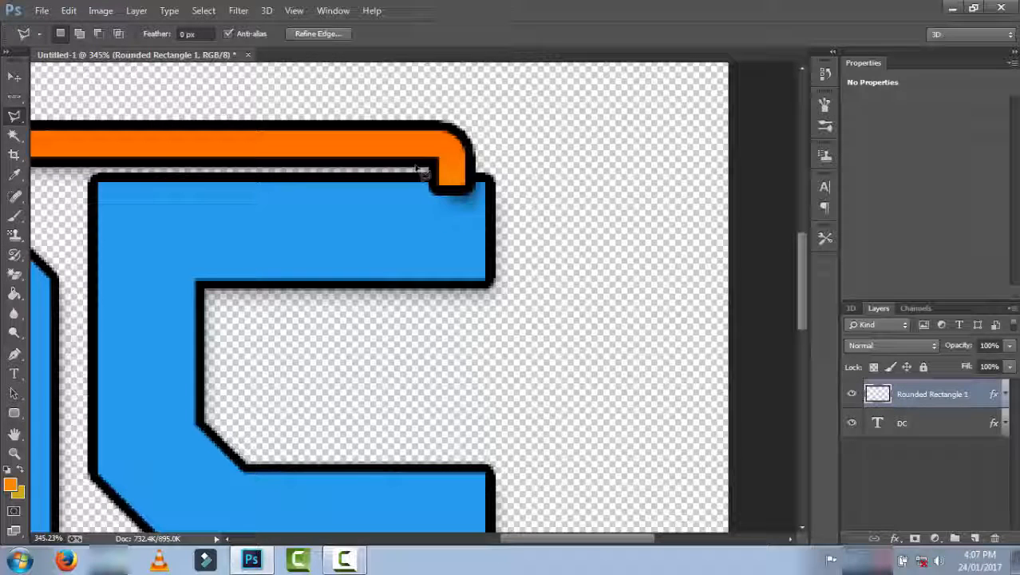
left_click(523, 169)
left_click(515, 214)
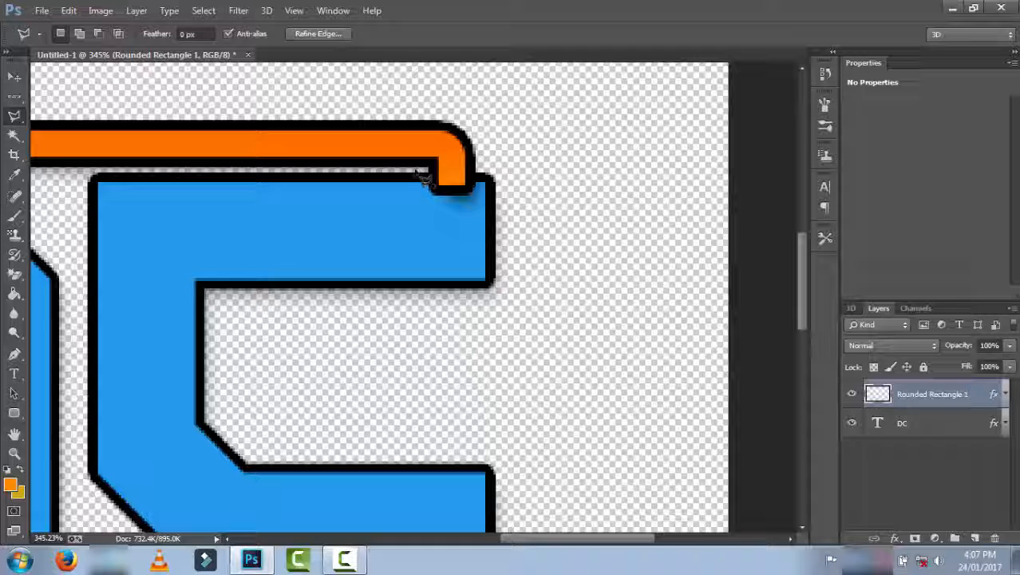
left_click(509, 166)
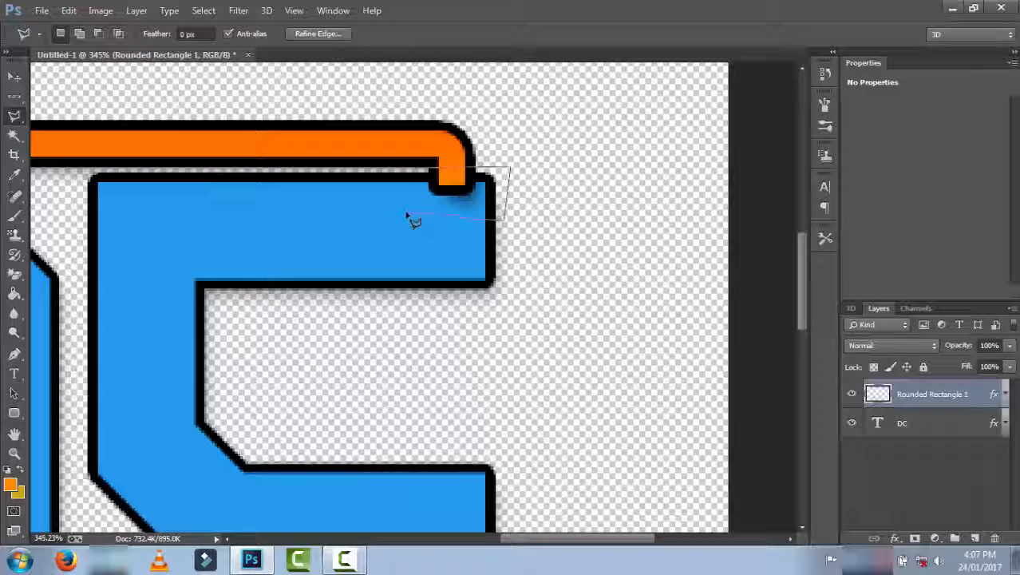
left_click(423, 170)
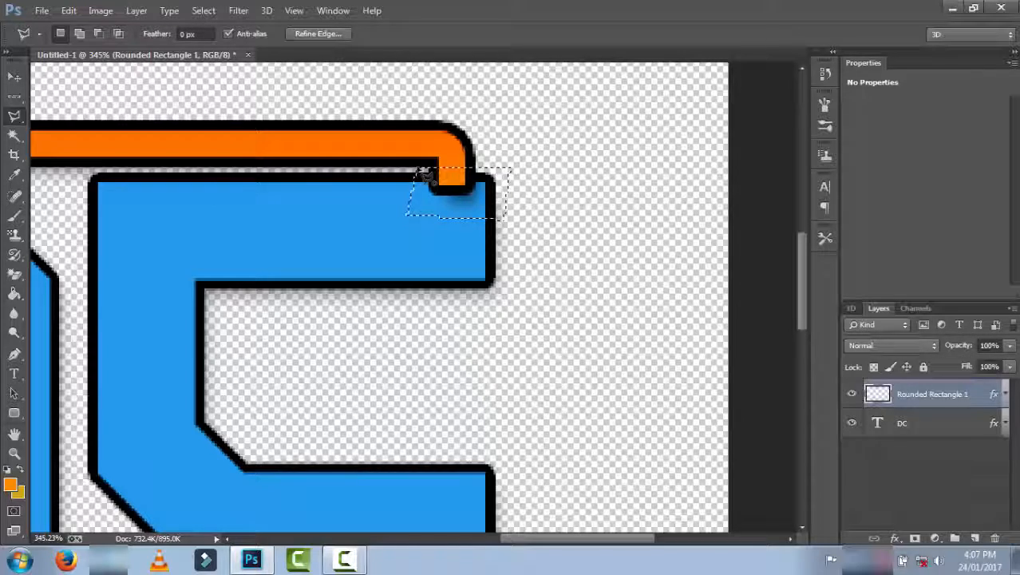
key("Delete")
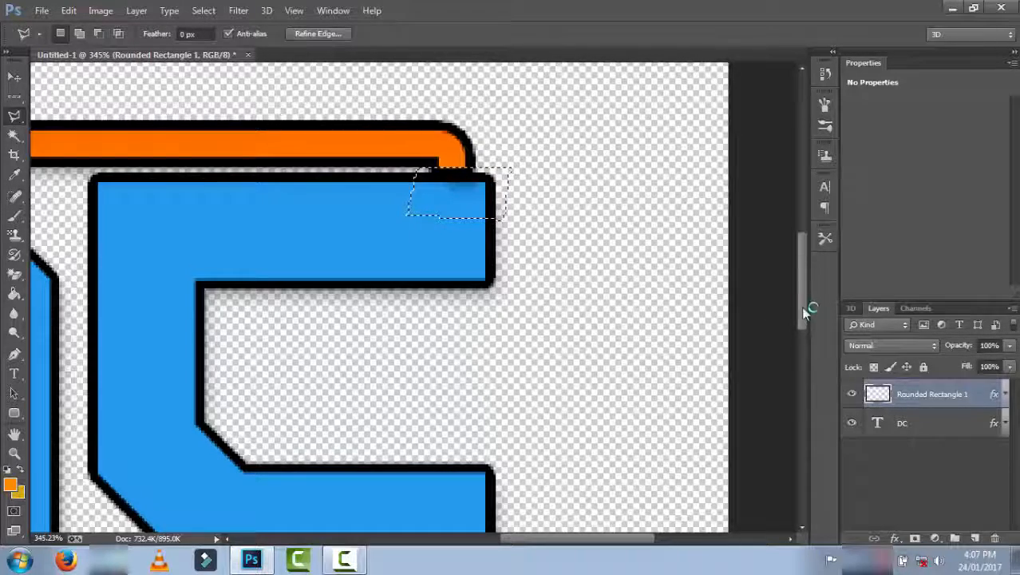
left_click_drag(808, 304, 808, 360)
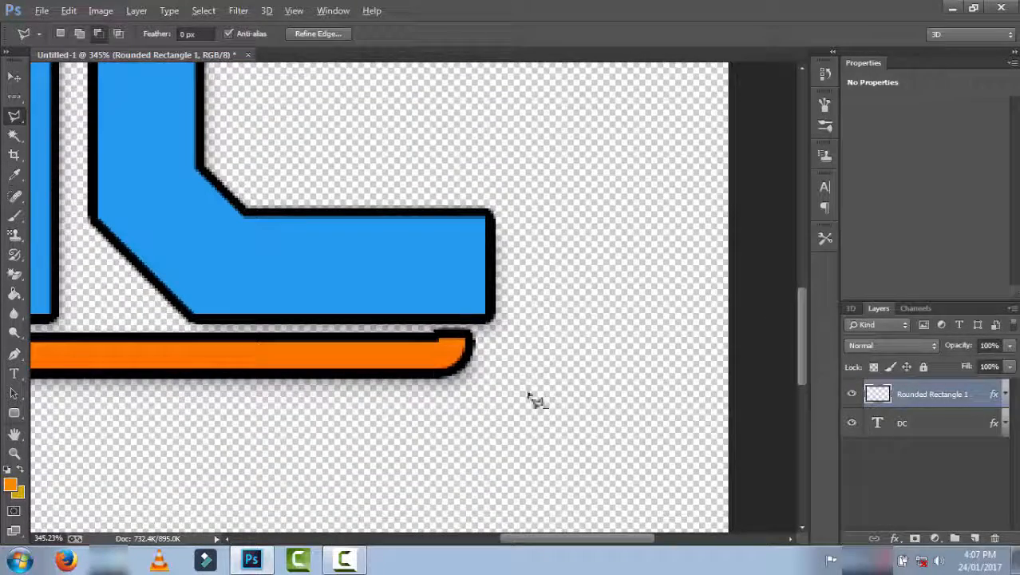
scroll(438, 368, "down", 9)
scroll(439, 369, "down", 2)
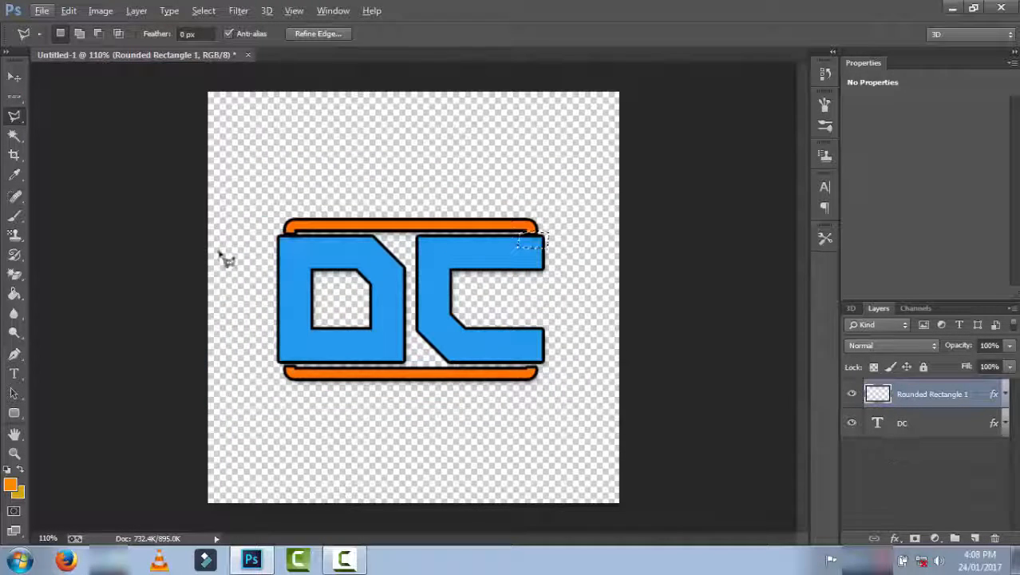
Browse the Type tool's fonts and choose Broken Glass (TT)
left_click(14, 375)
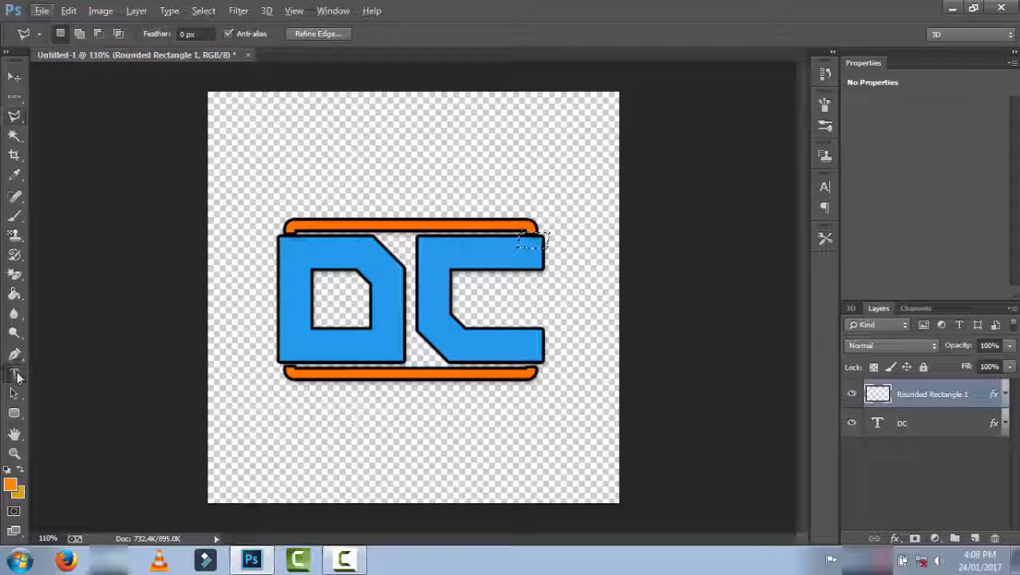
left_click(162, 34)
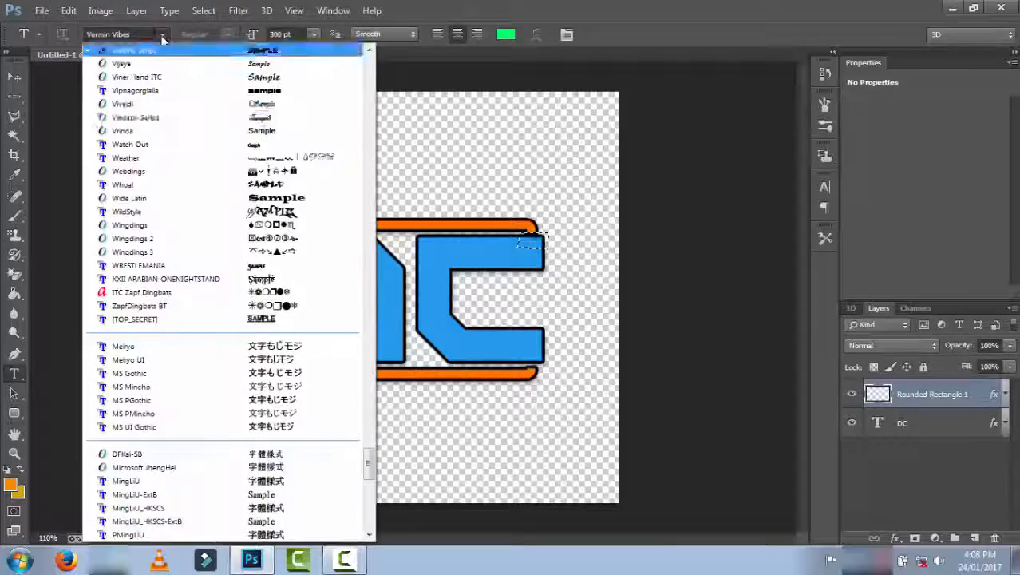
scroll(211, 160, "up", 7)
scroll(226, 164, "up", 12)
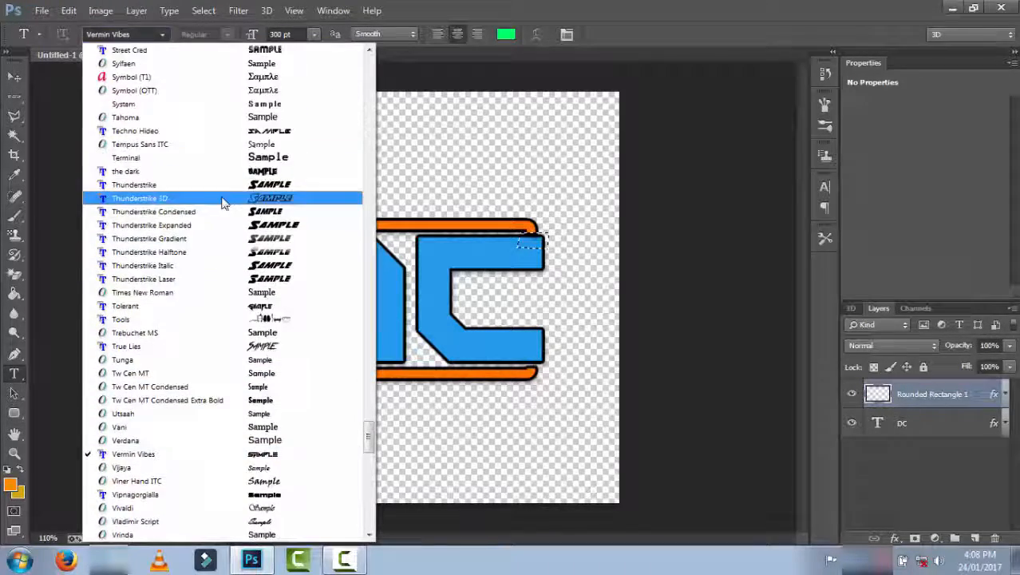
scroll(229, 165, "up", 15)
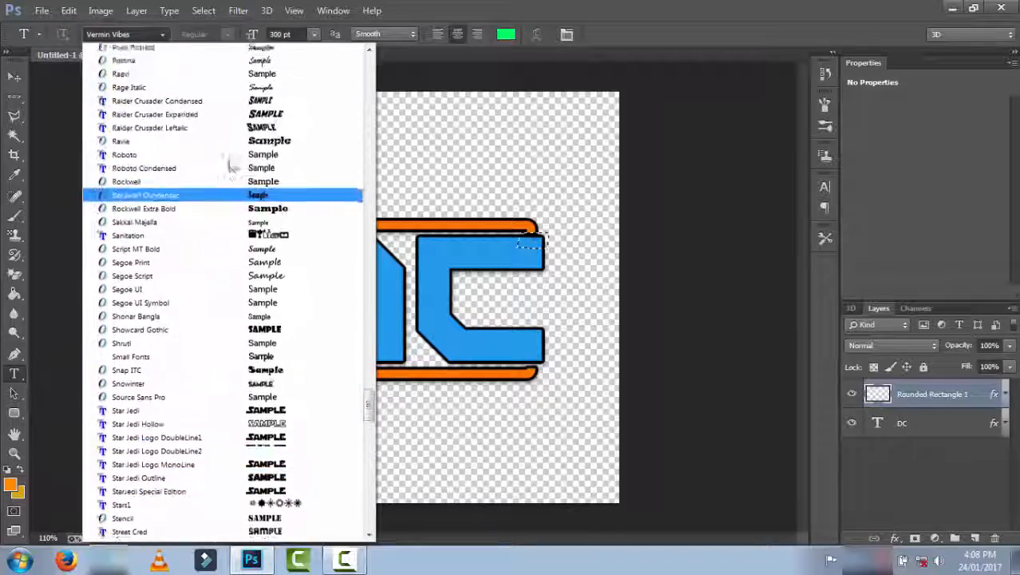
scroll(229, 165, "up", 10)
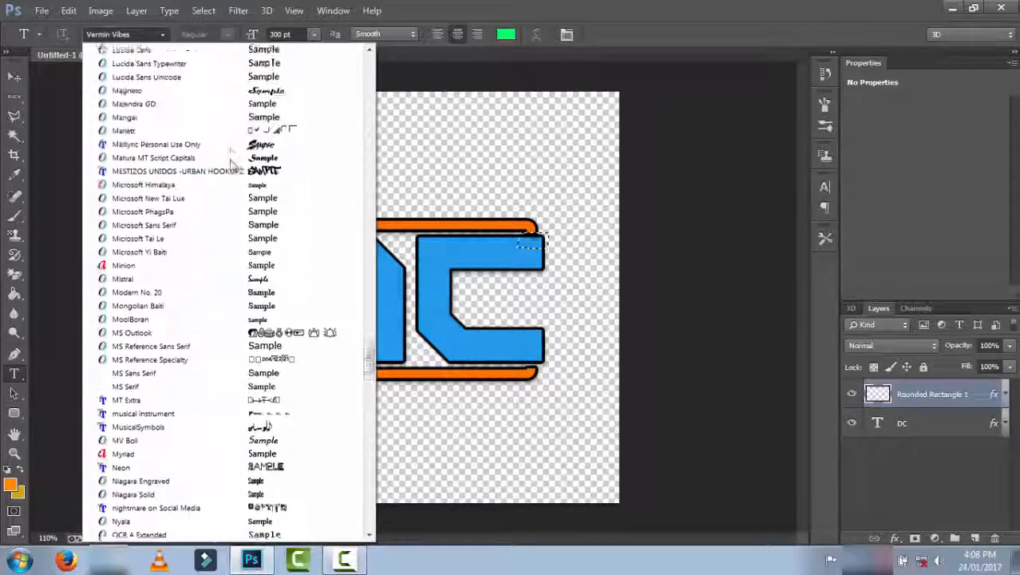
scroll(229, 165, "up", 7)
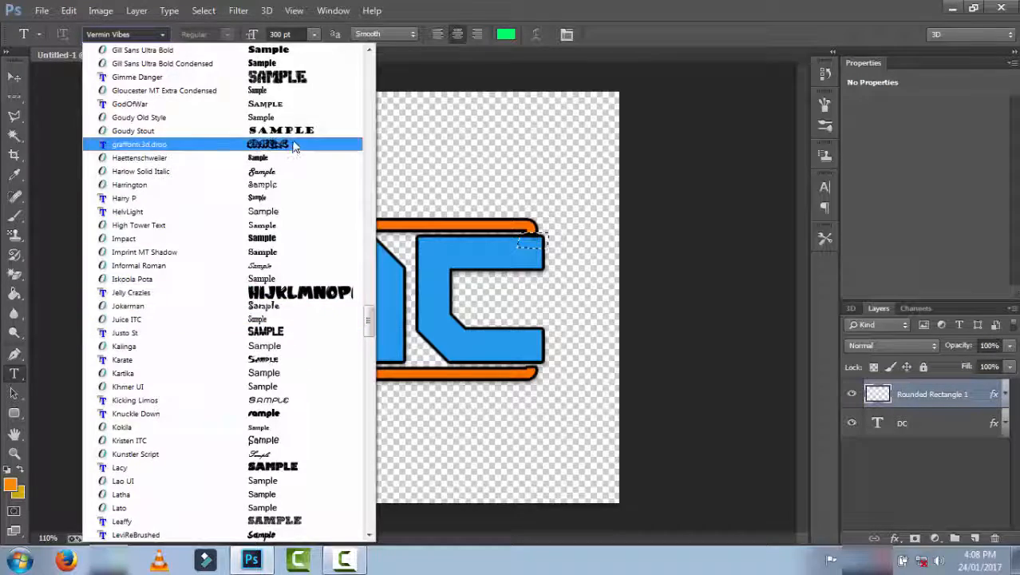
scroll(205, 158, "up", 5)
scroll(205, 158, "up", 5)
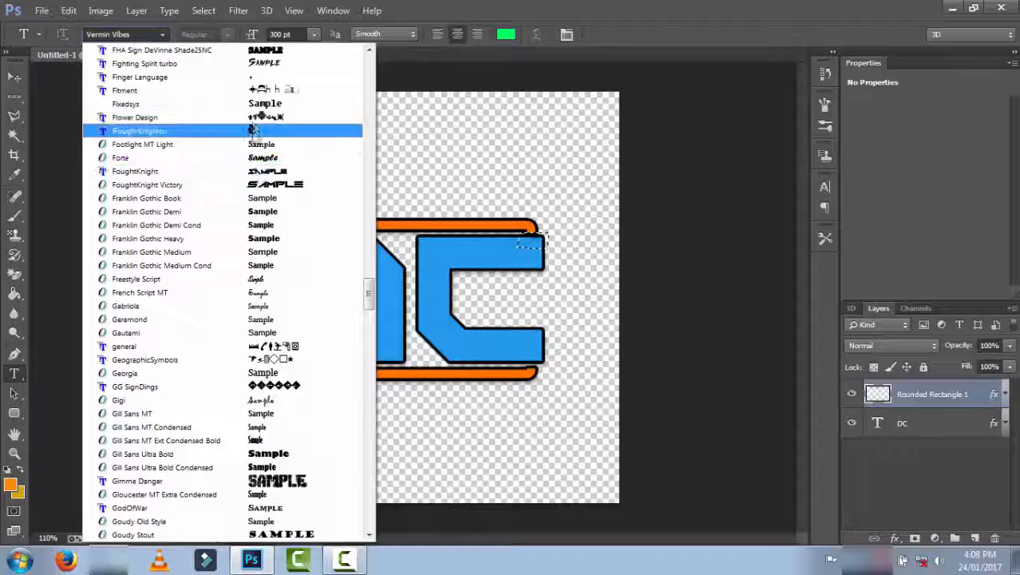
scroll(281, 177, "up", 6)
scroll(270, 112, "up", 2)
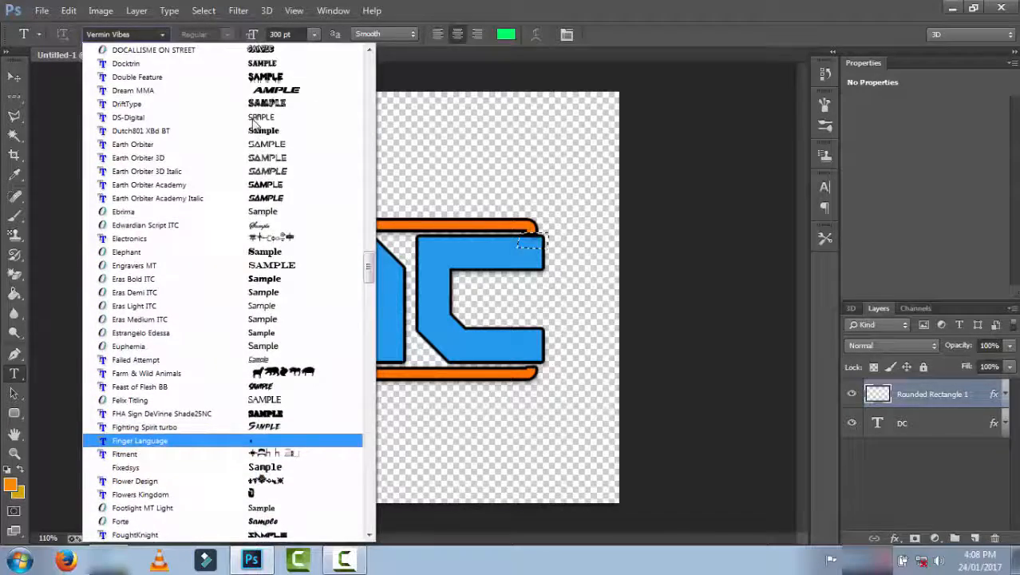
scroll(276, 95, "up", 7)
scroll(279, 93, "up", 15)
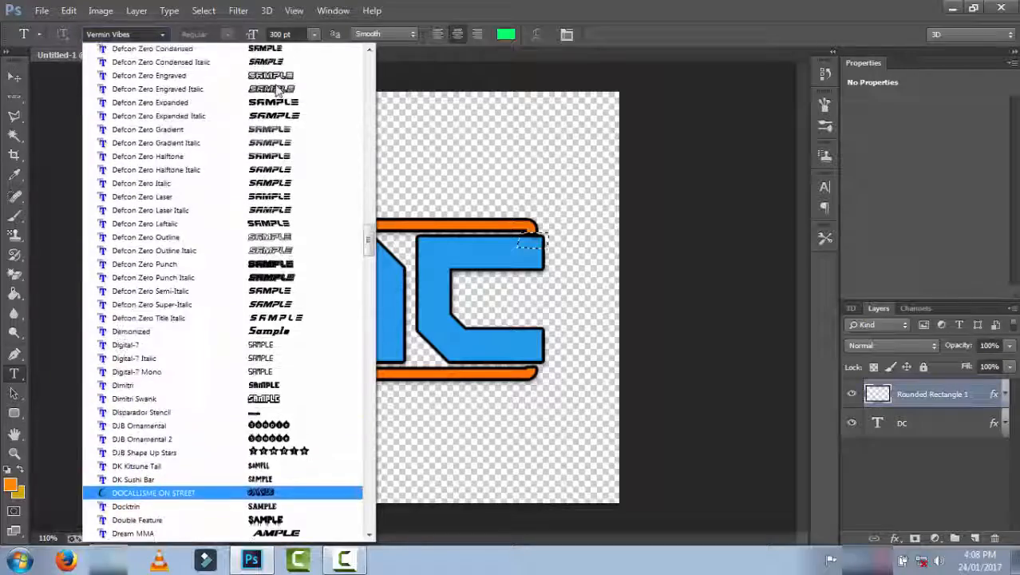
scroll(278, 93, "up", 20)
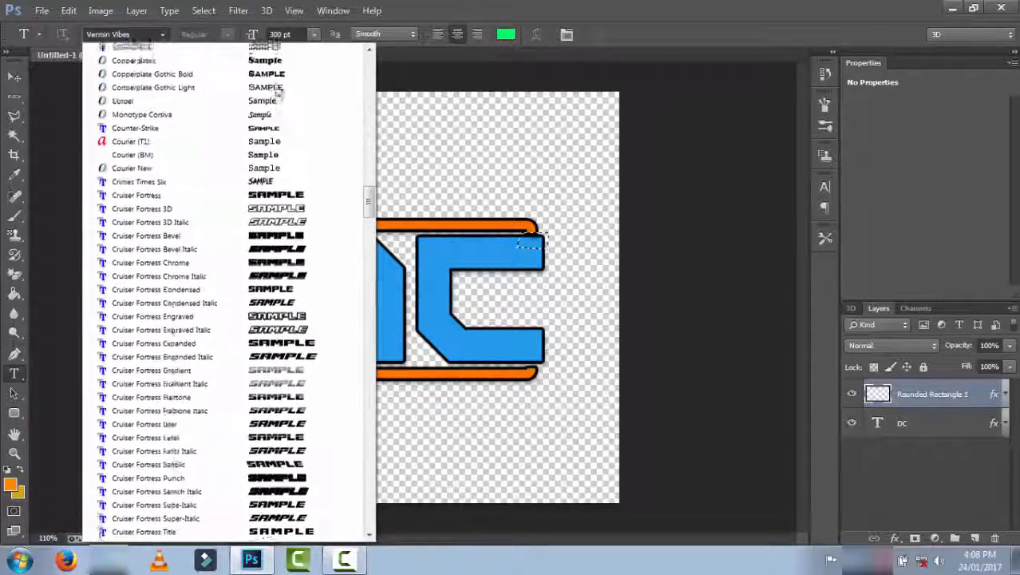
scroll(275, 93, "up", 3)
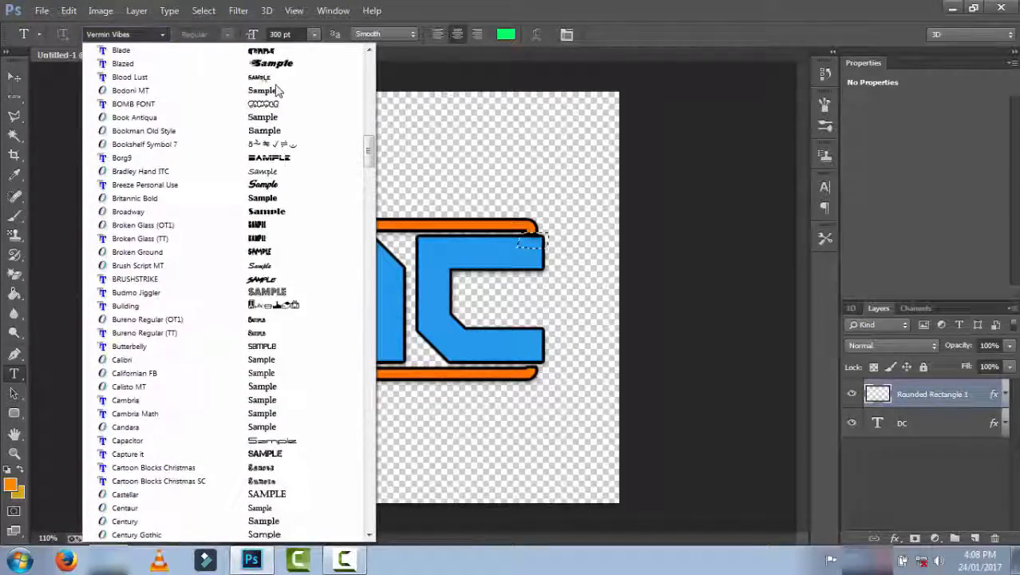
left_click(253, 240)
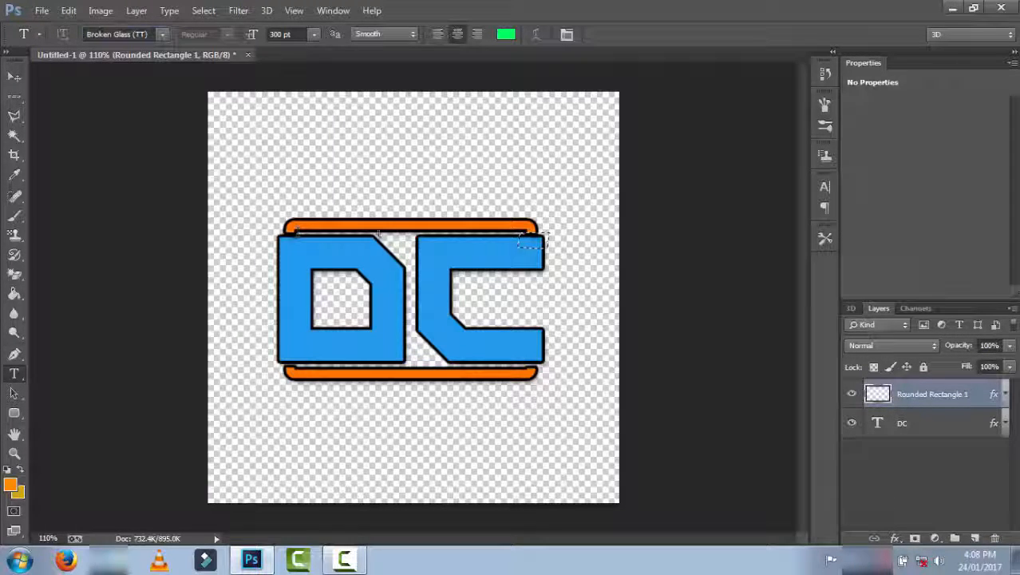
Leave the DC text's editing mode and rasterize the DC type layer
left_click(409, 202)
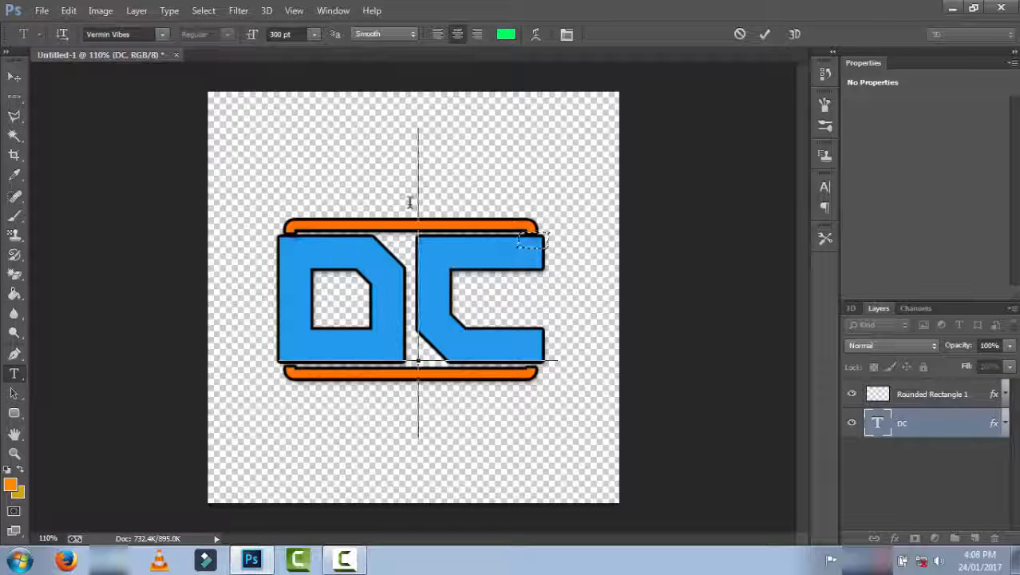
left_click(920, 474)
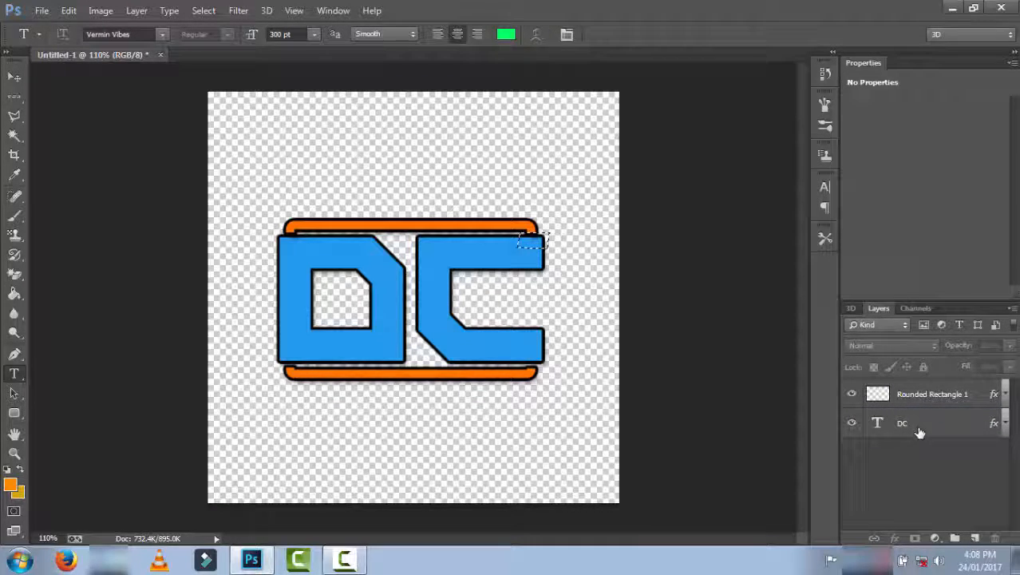
right_click(919, 432)
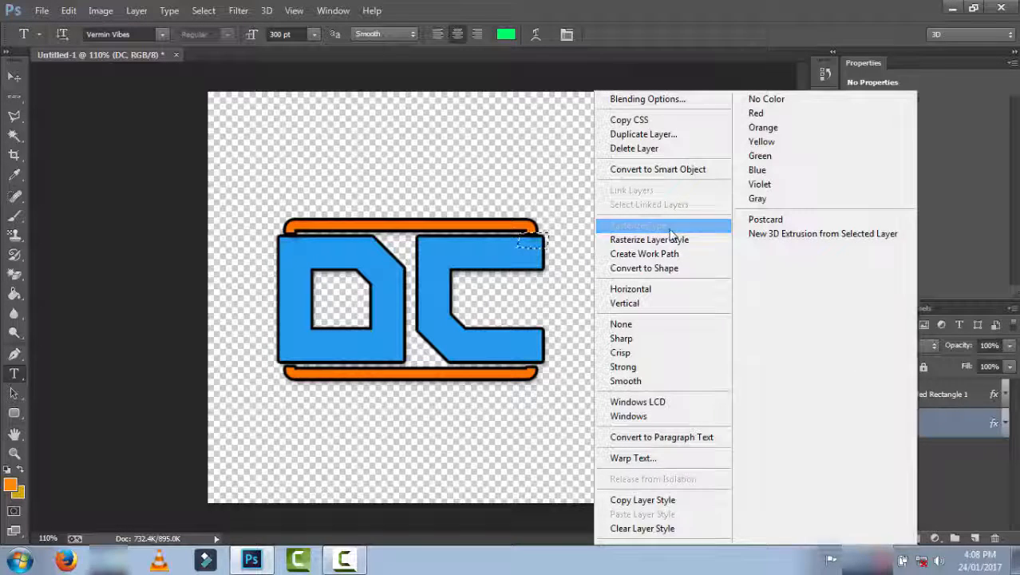
left_click(669, 227)
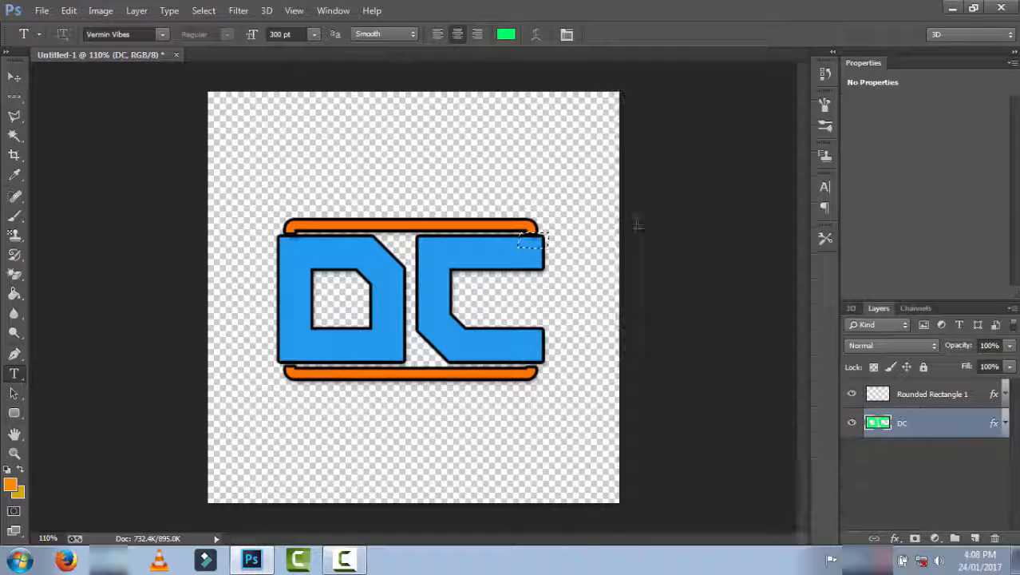
Start a new text layer just above the frame, enter DEVLO as a trial and clear it
left_click(407, 207)
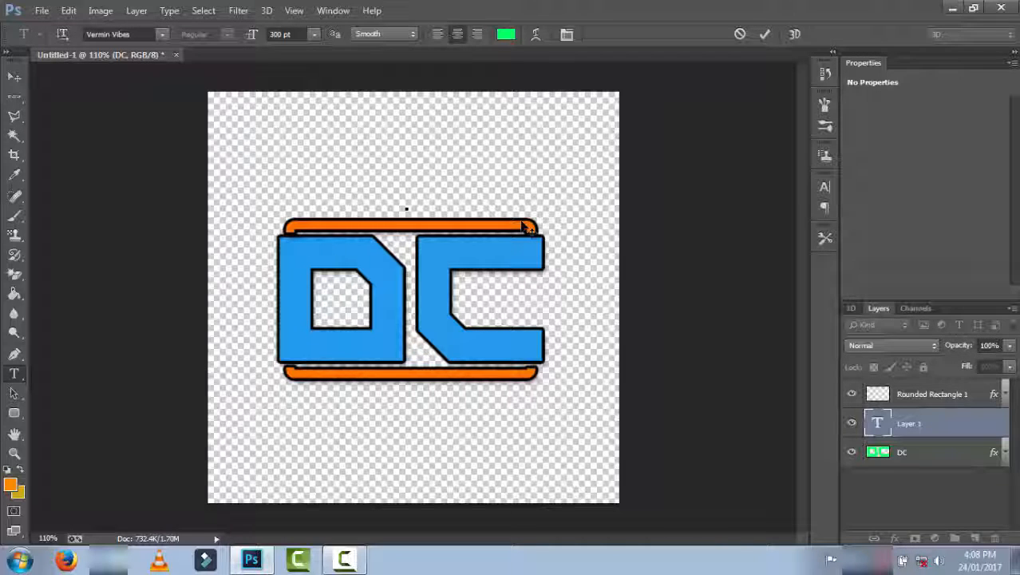
type("D")
type("EVLO")
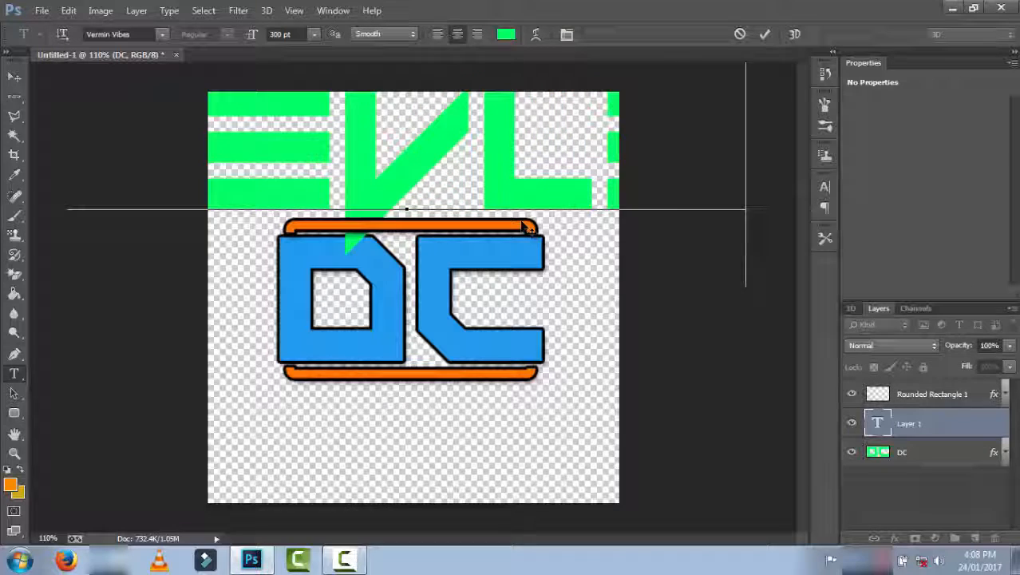
key("BackSpace")
key("BackSpace")
key("BackSpace")
key("BackSpace")
key("BackSpace")
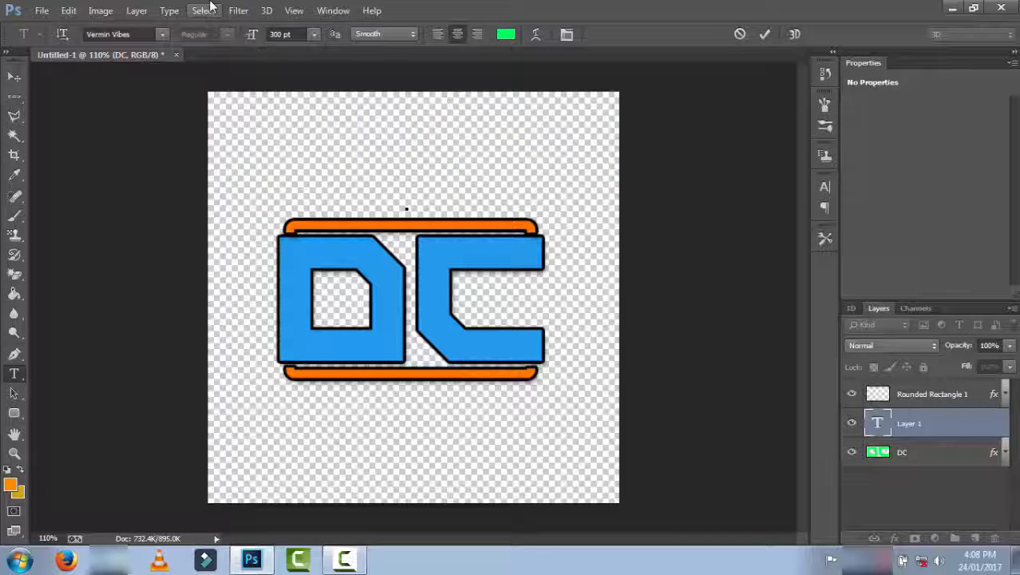
Try 72 pt for the new text layer and settle on a font size of 48 pt
left_click(314, 34)
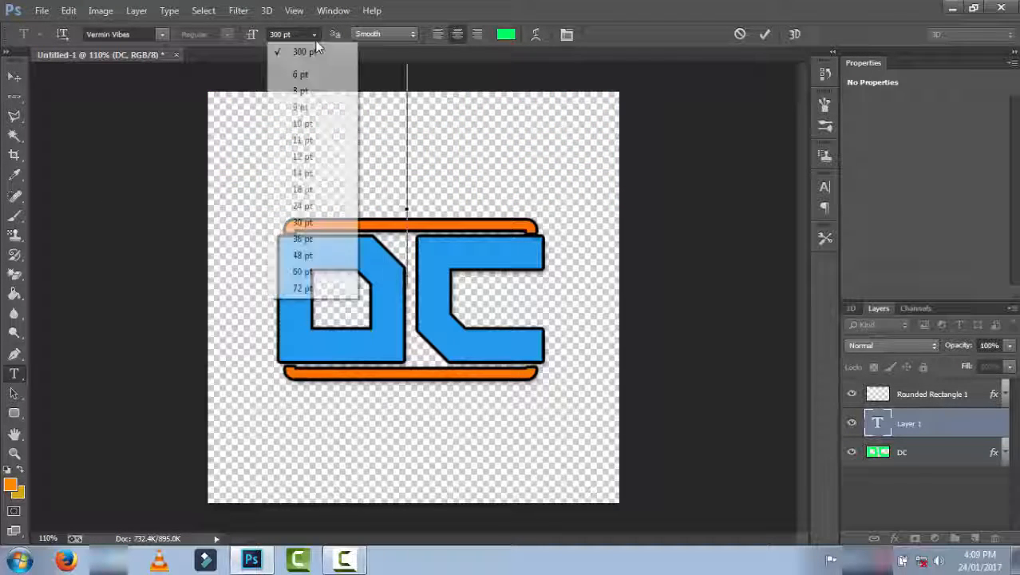
left_click(299, 240)
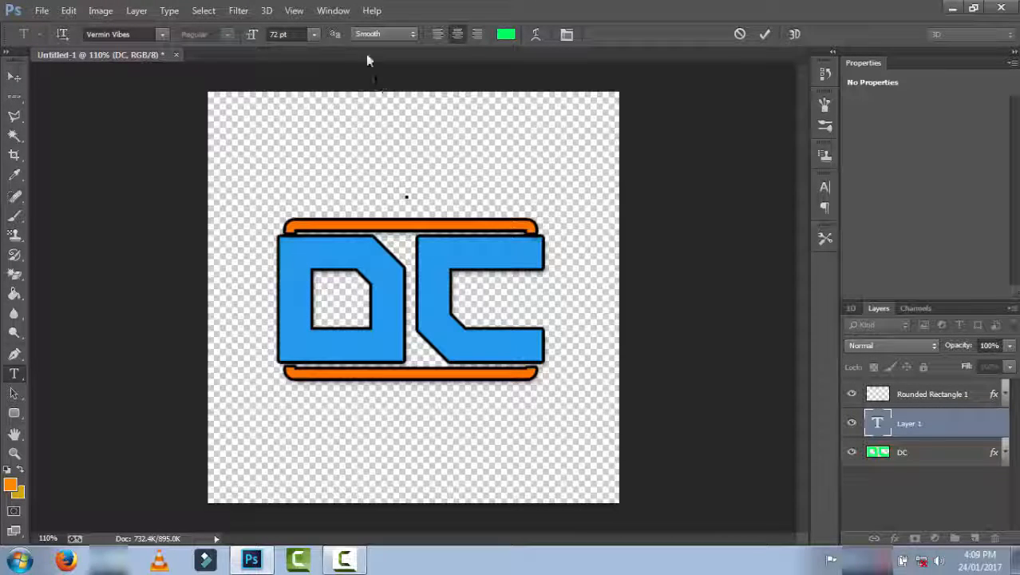
left_click(316, 35)
left_click(297, 255)
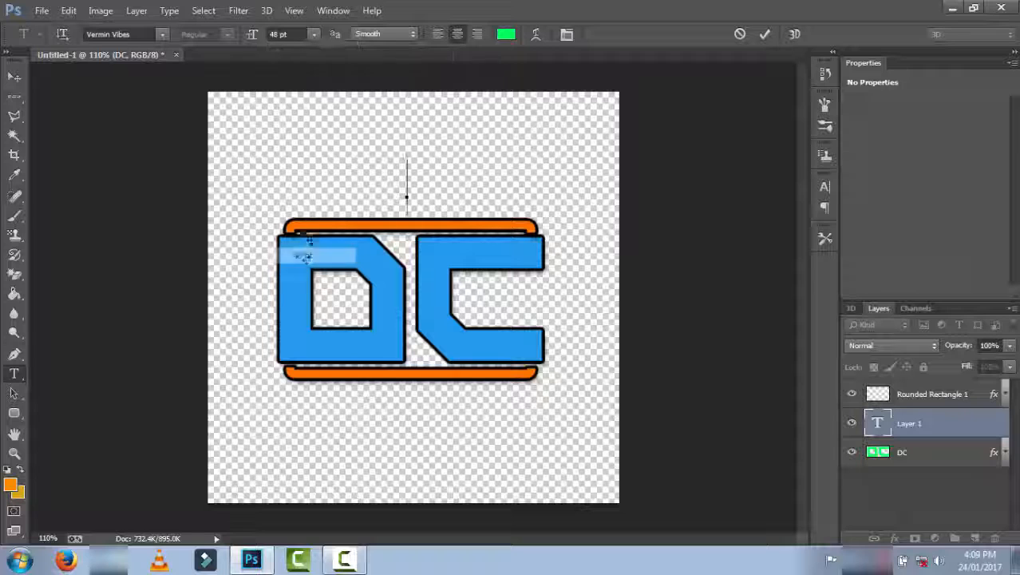
Set the new text's size to 30 pt, enter DEVELOPED CHOKARA and place it directly above the upper orange bar
left_click(315, 34)
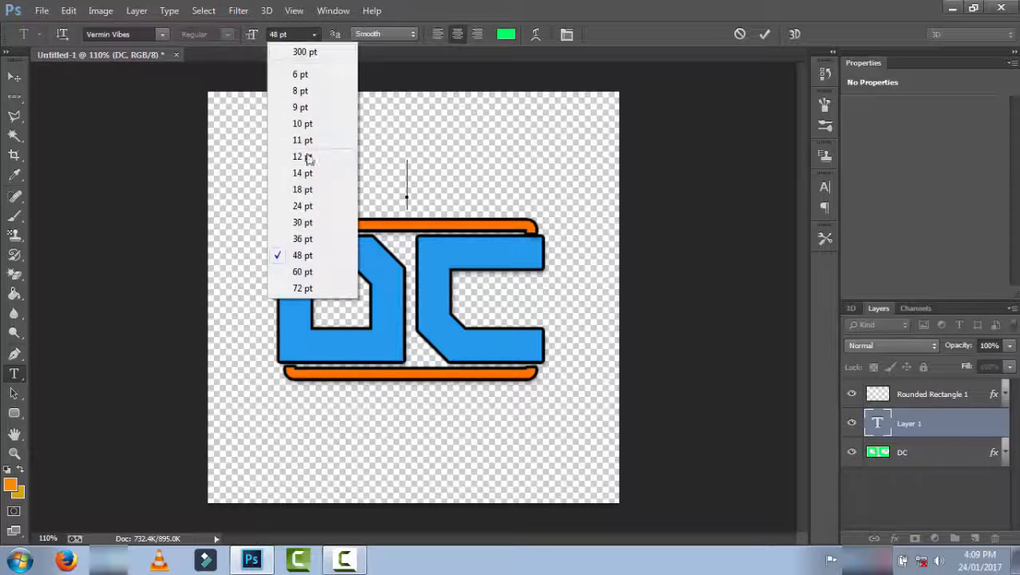
left_click(289, 224)
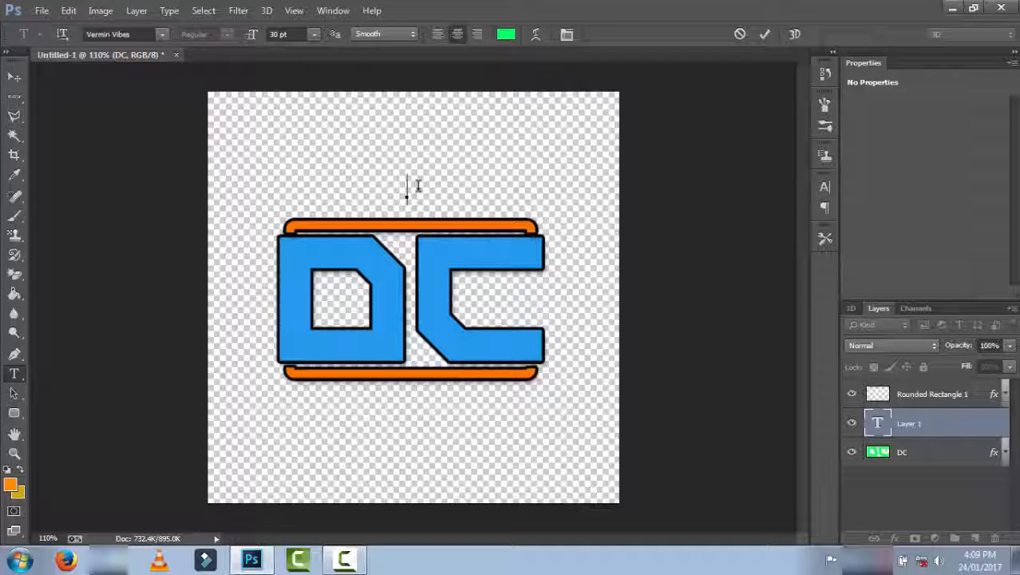
type("D")
type("ESIGOPER CHANNE")
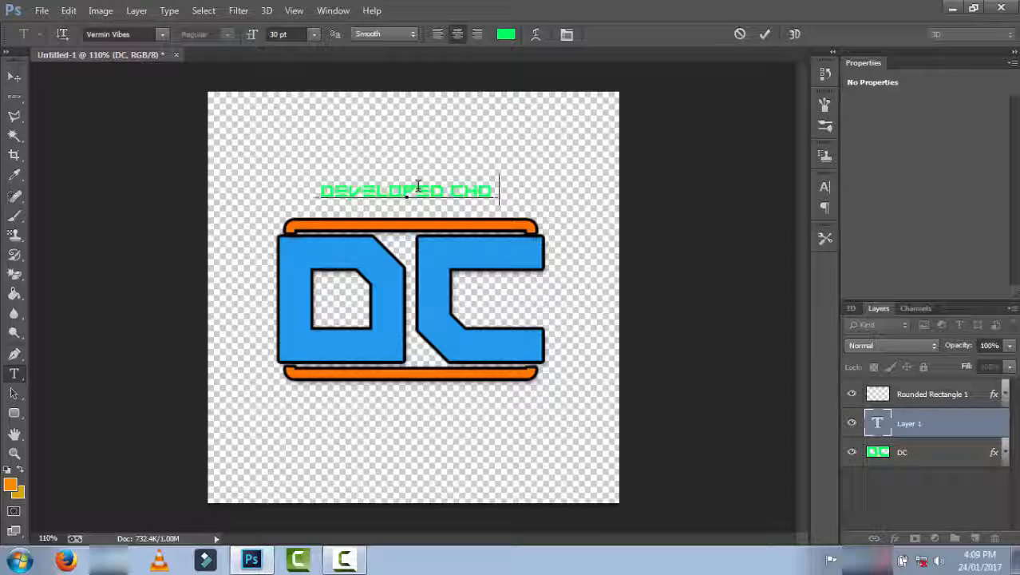
type("A")
mouse_move(485, 226)
left_mouse_down()
mouse_move(494, 241)
mouse_move(484, 233)
left_mouse_up()
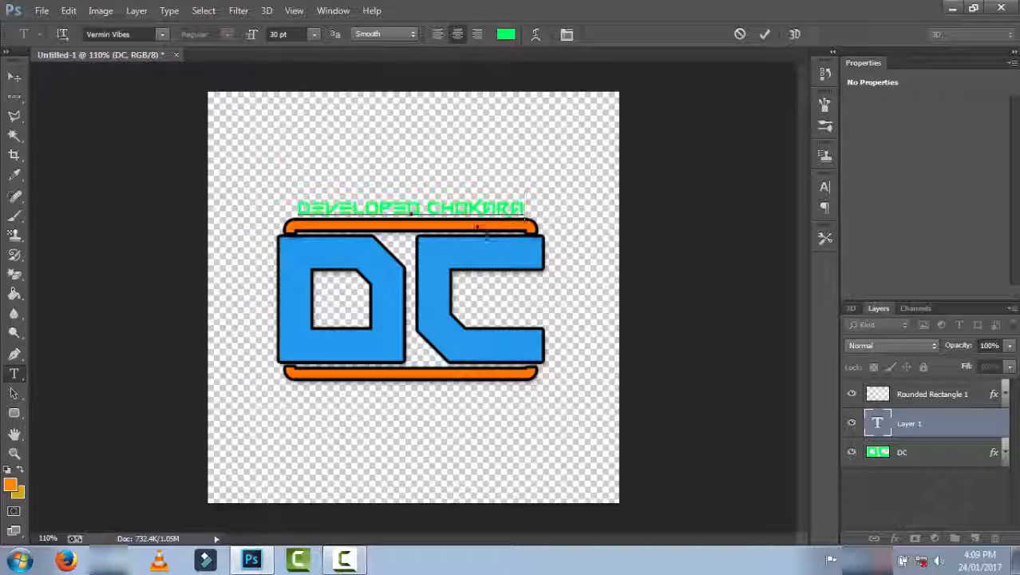
Select all of the DEVELOPED CHOKARA text and try the Broken Glass (TT) font on it
left_click(162, 35)
left_click(477, 201)
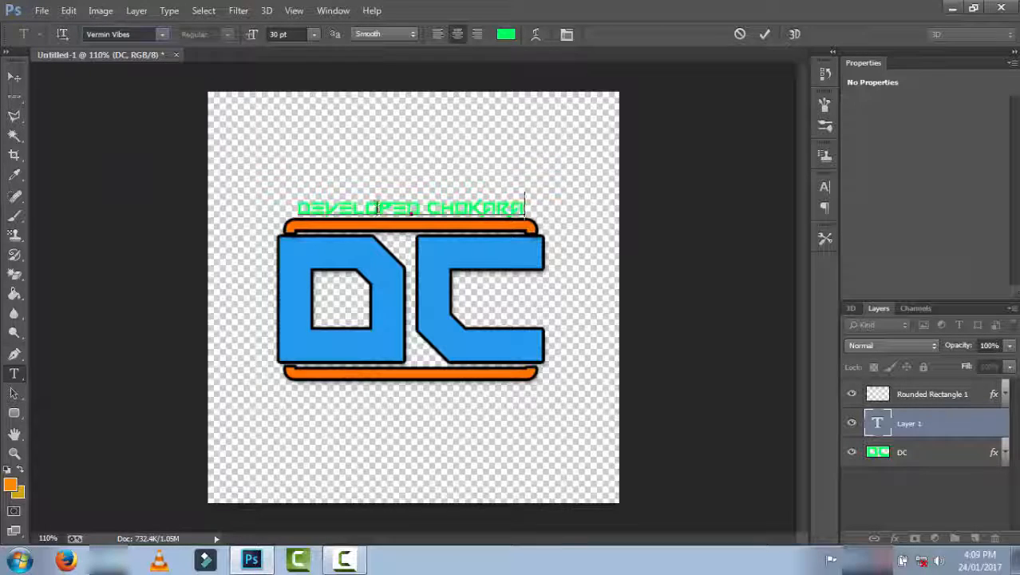
key("ctrl+a")
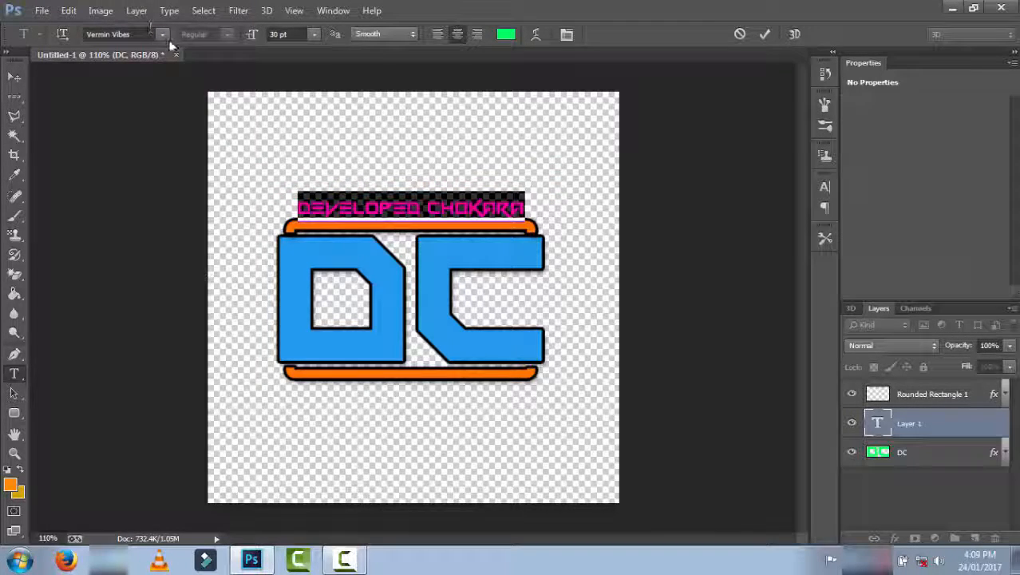
left_click(162, 35)
scroll(216, 160, "up", 15)
scroll(231, 168, "up", 20)
scroll(231, 179, "up", 20)
scroll(232, 180, "up", 20)
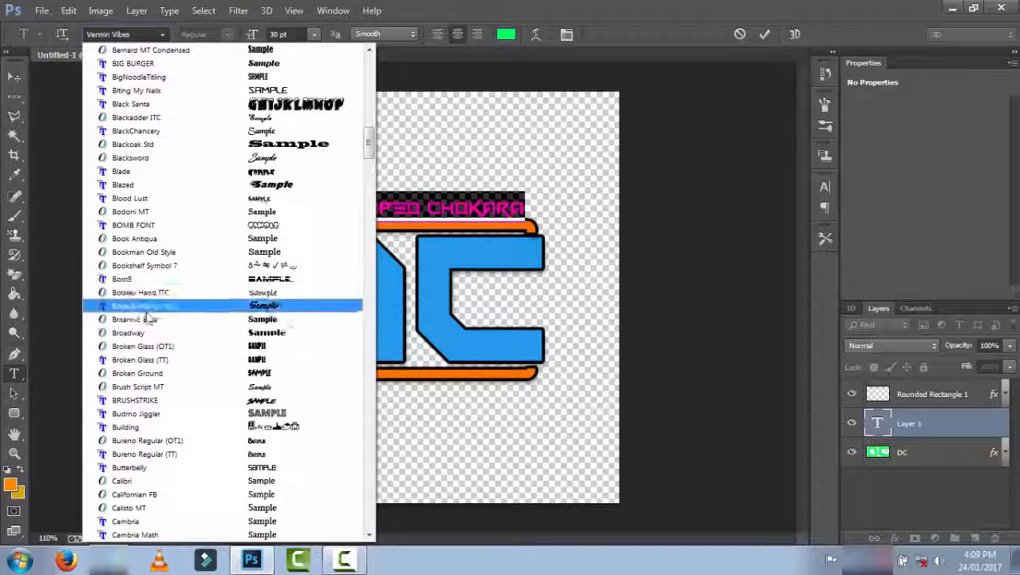
left_click(140, 361)
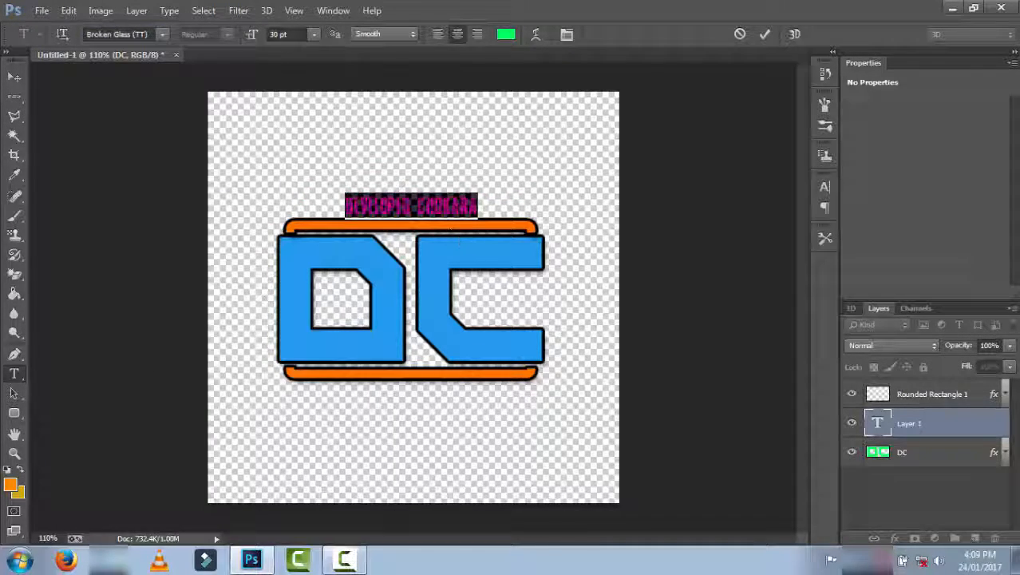
Change the font of the DEVELOPED CHOKARA text to Android
left_click(162, 34)
scroll(221, 127, "up", 8)
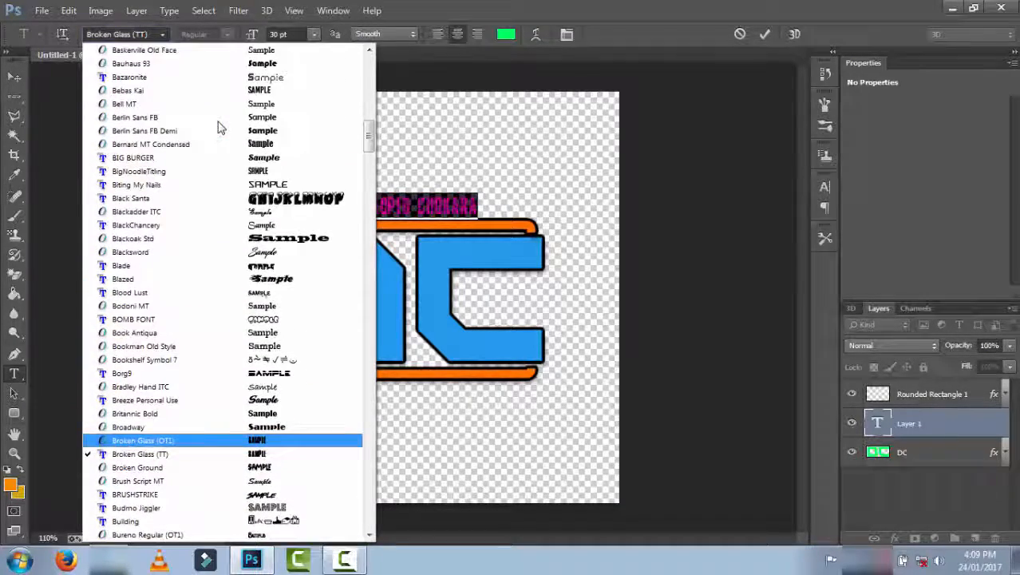
scroll(223, 134, "up", 2)
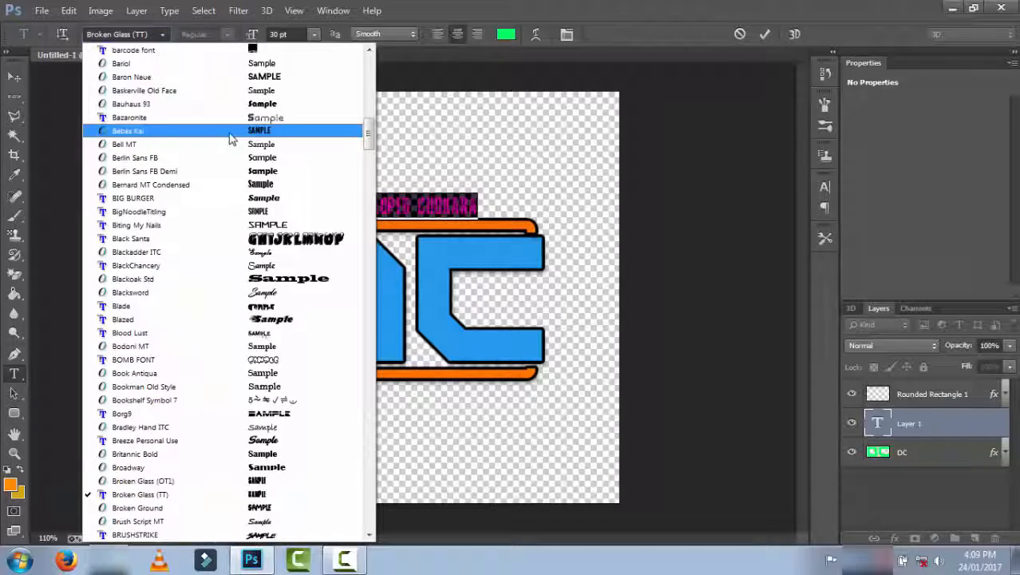
scroll(237, 120, "up", 10)
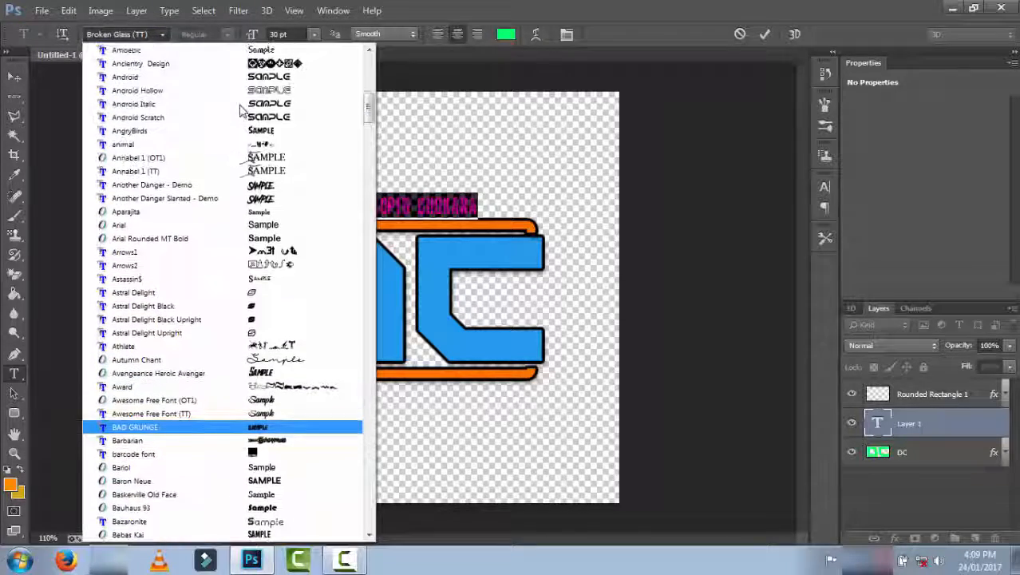
scroll(280, 80, "up", 1)
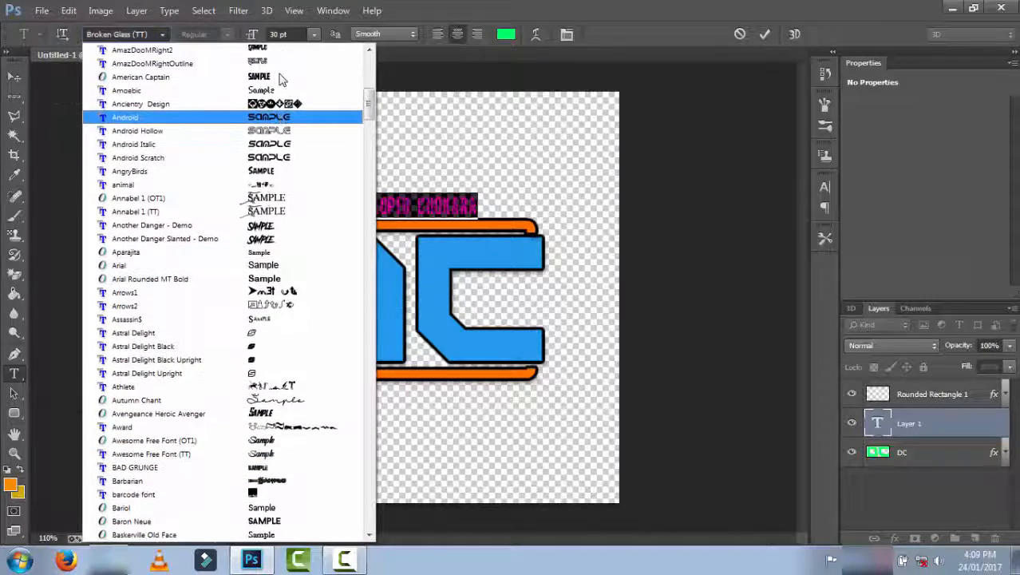
left_click(264, 110)
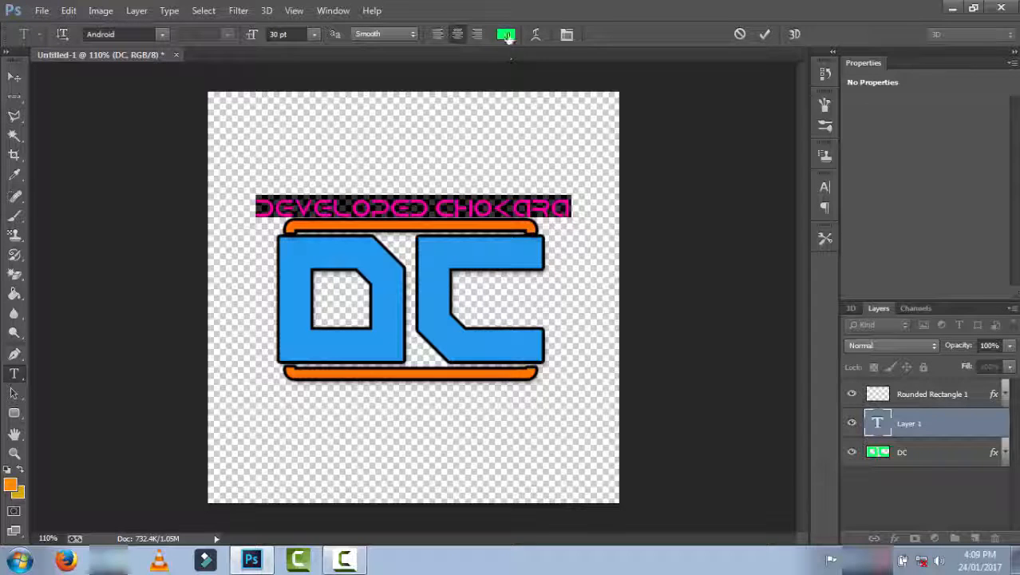
Set the DEVELOPED CHOKARA text colour to orange-red ff3000 and finish editing the text
left_click(506, 35)
left_click(790, 329)
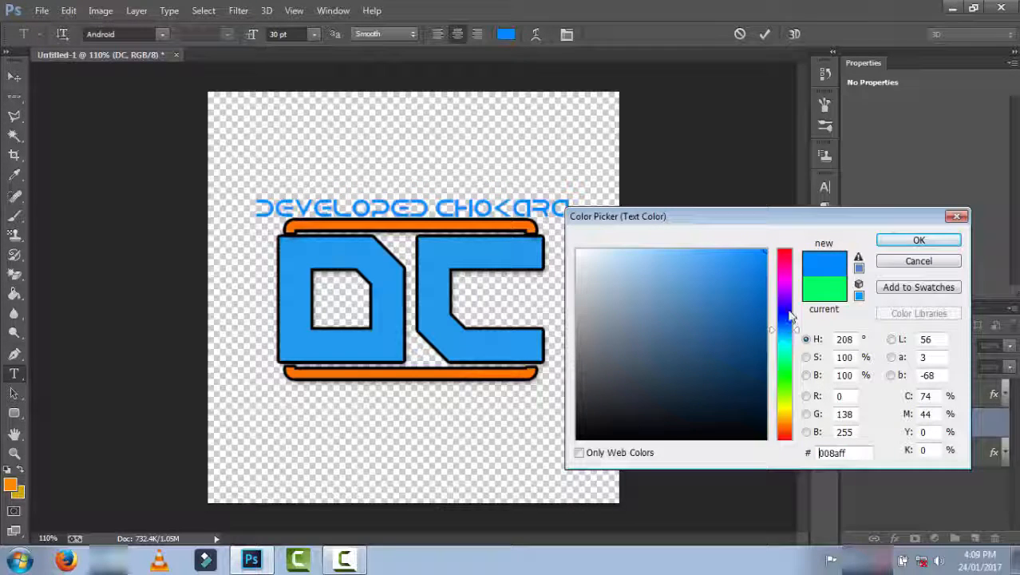
left_click_drag(790, 316, 791, 249)
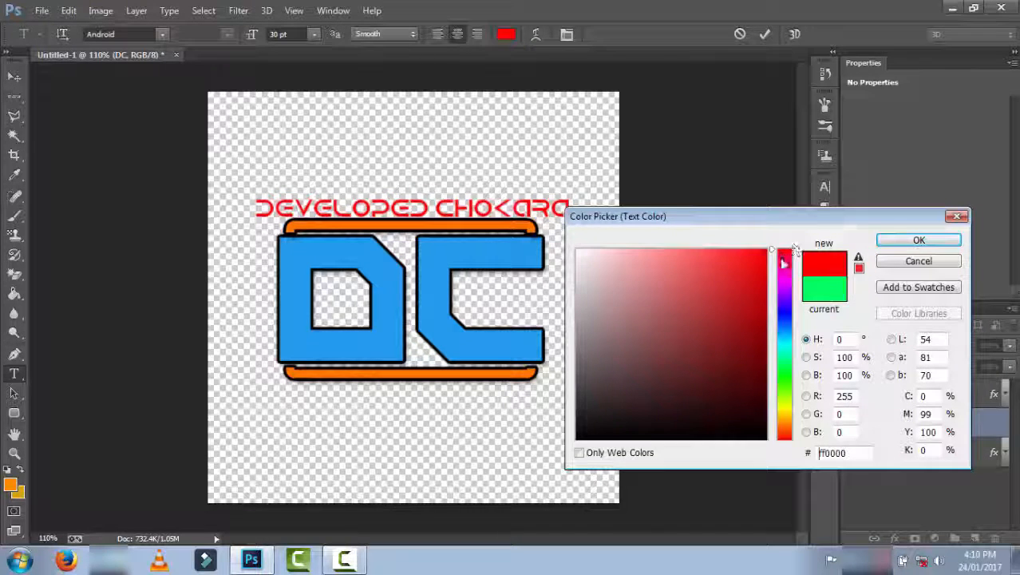
left_click_drag(784, 377, 784, 435)
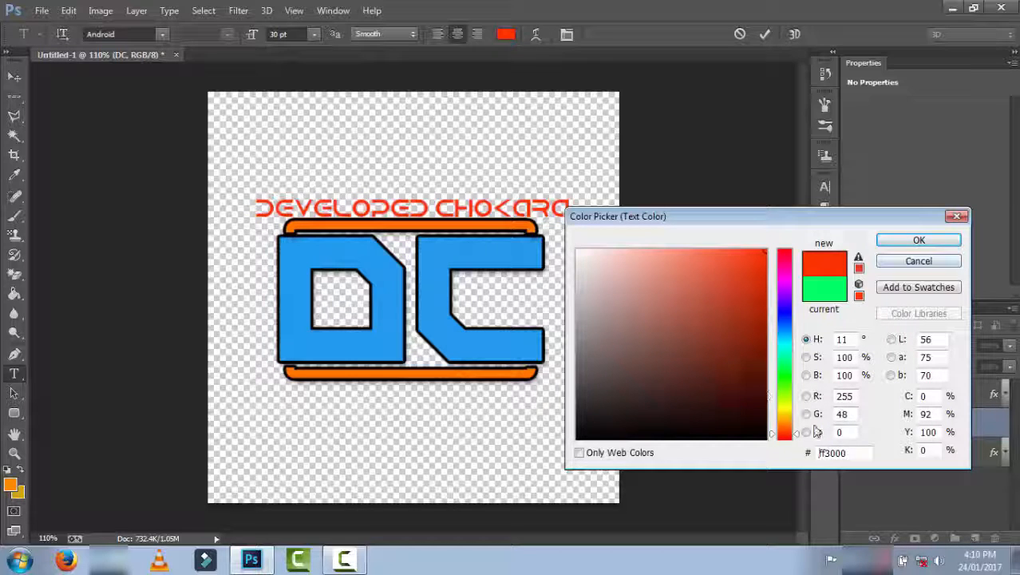
left_click(917, 241)
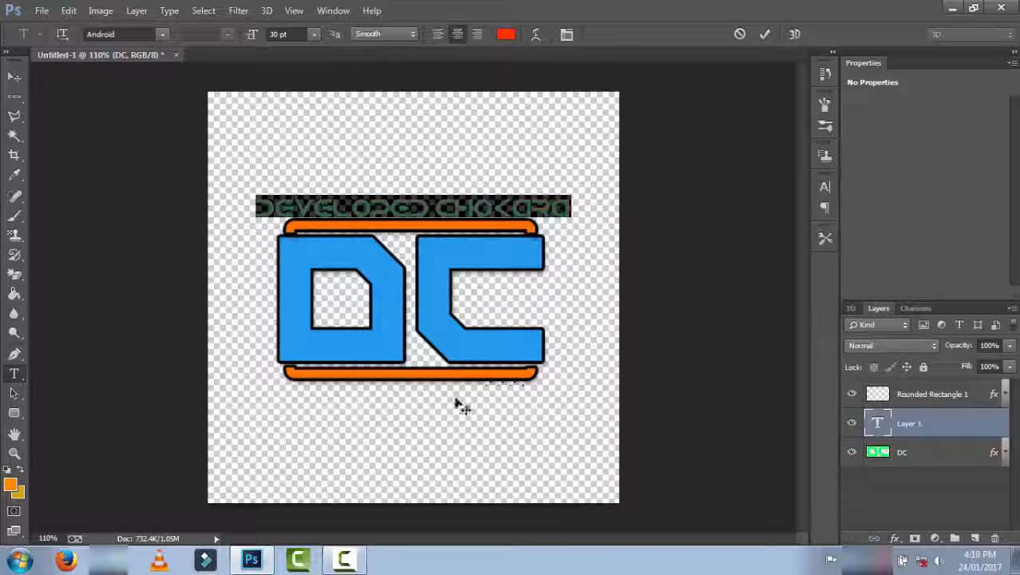
left_click(965, 501)
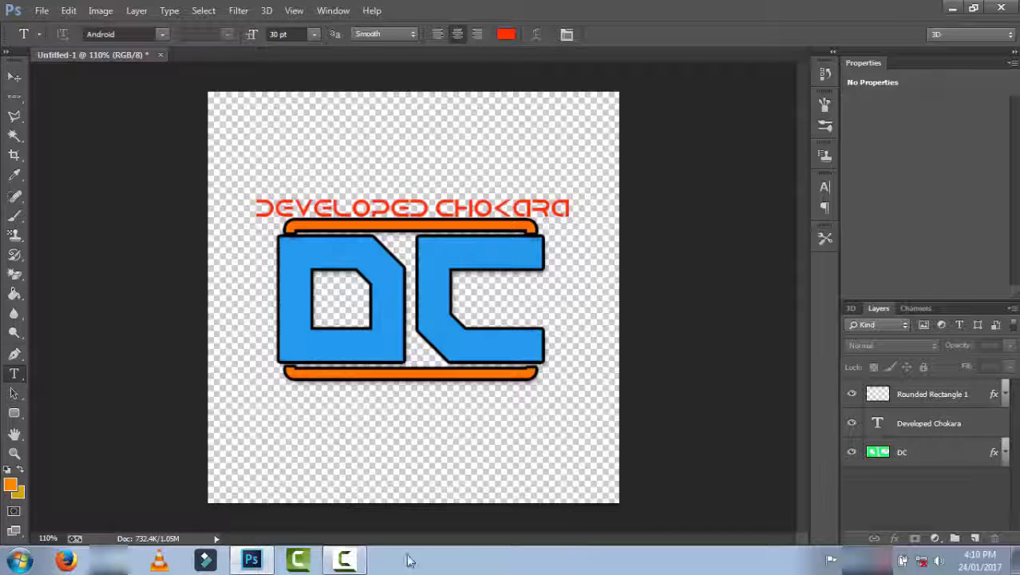
left_click(344, 559)
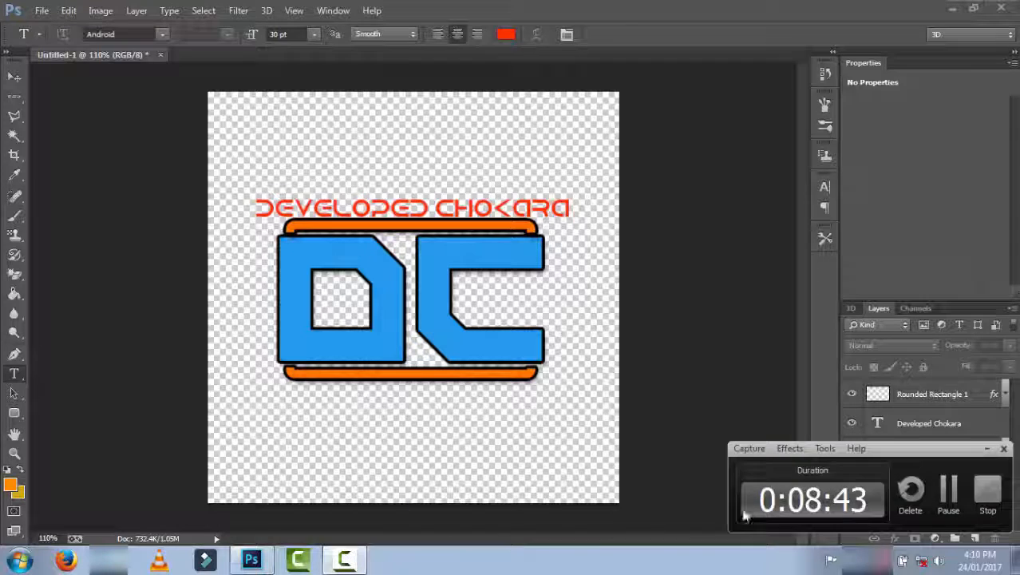
left_click(943, 492)
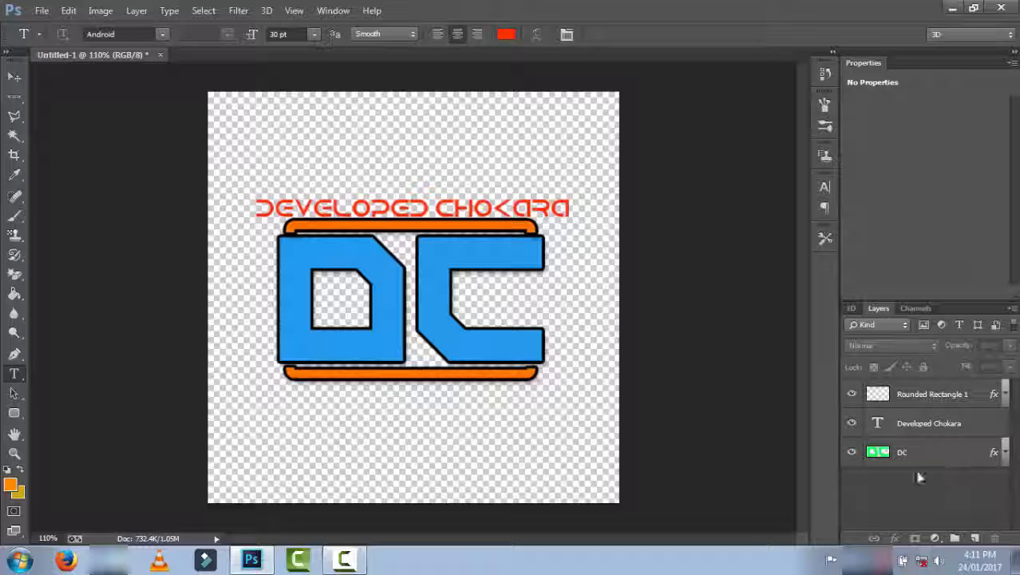
Draw a four-cornered Polygonal Lasso selection around the entire canvas, slightly outside its edges
left_click(14, 115)
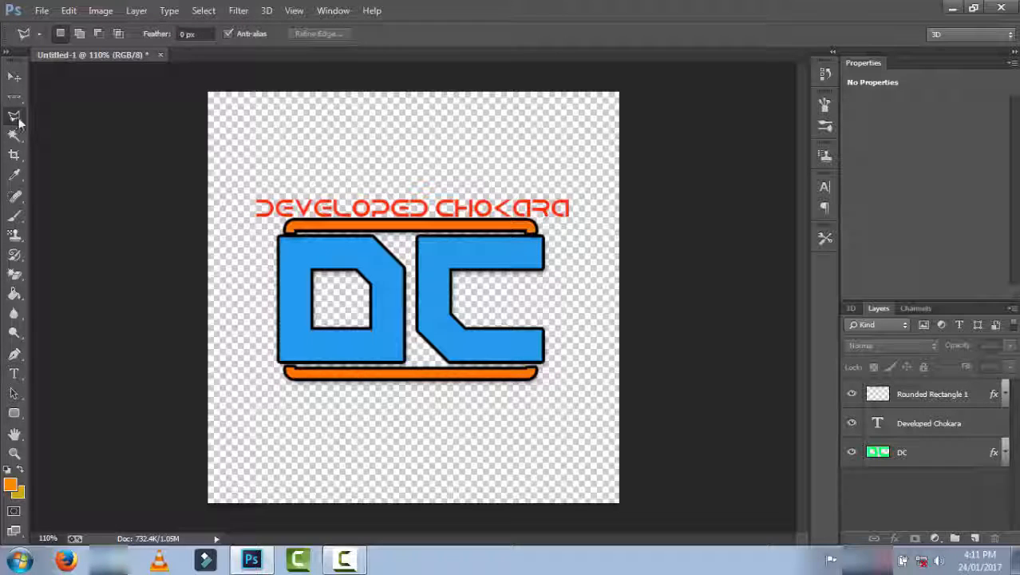
left_click(182, 72)
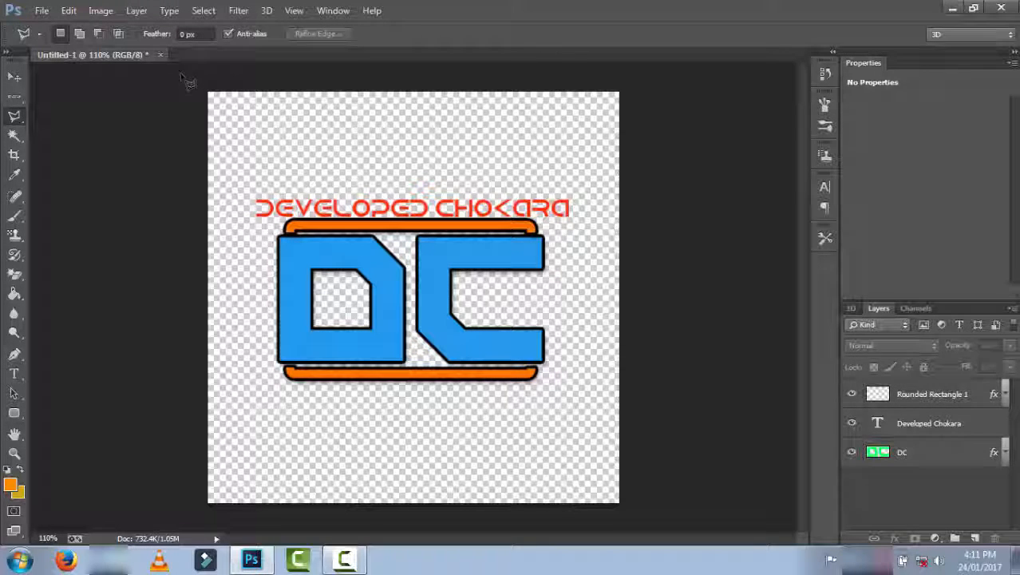
left_click(656, 74)
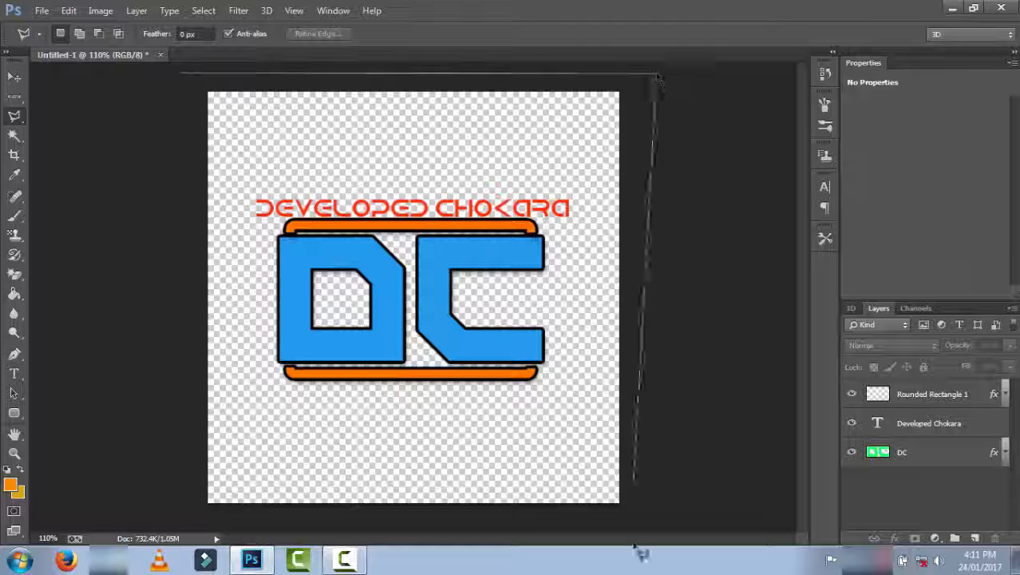
left_click(644, 516)
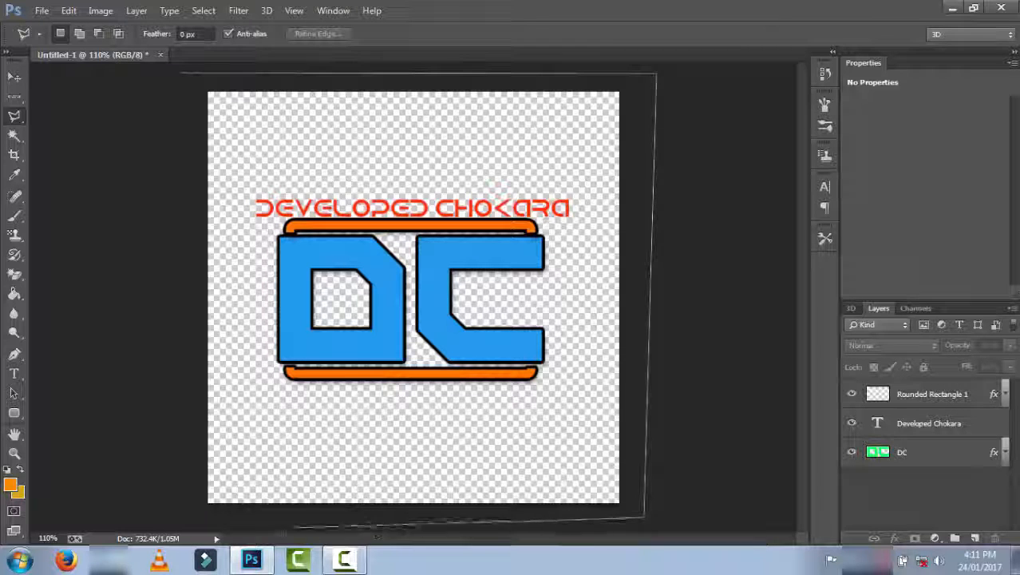
double_click(154, 511)
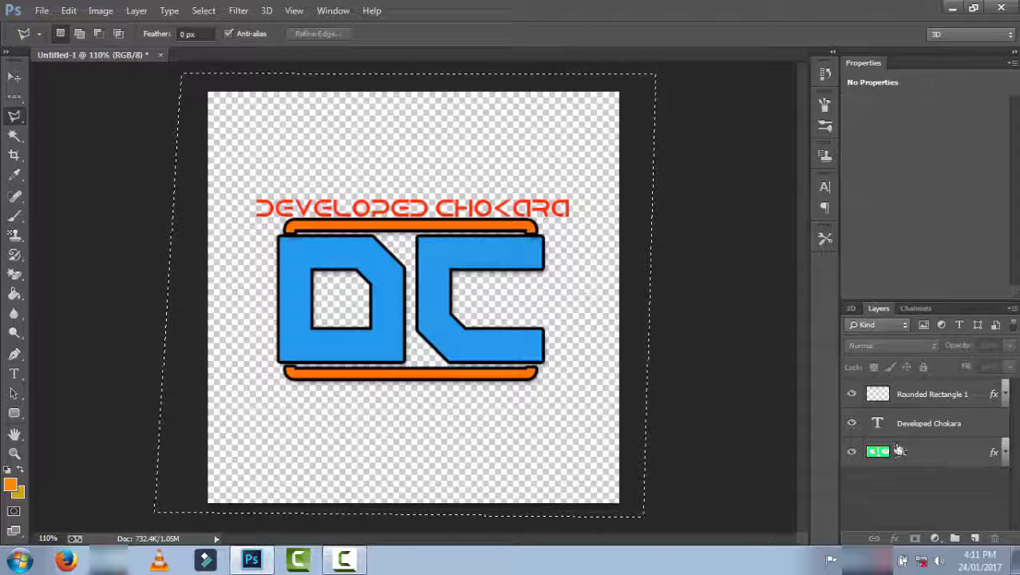
Create a new layer named Layer 1 with a Yellow colour label and move it beneath the DC layer
right_click(569, 229)
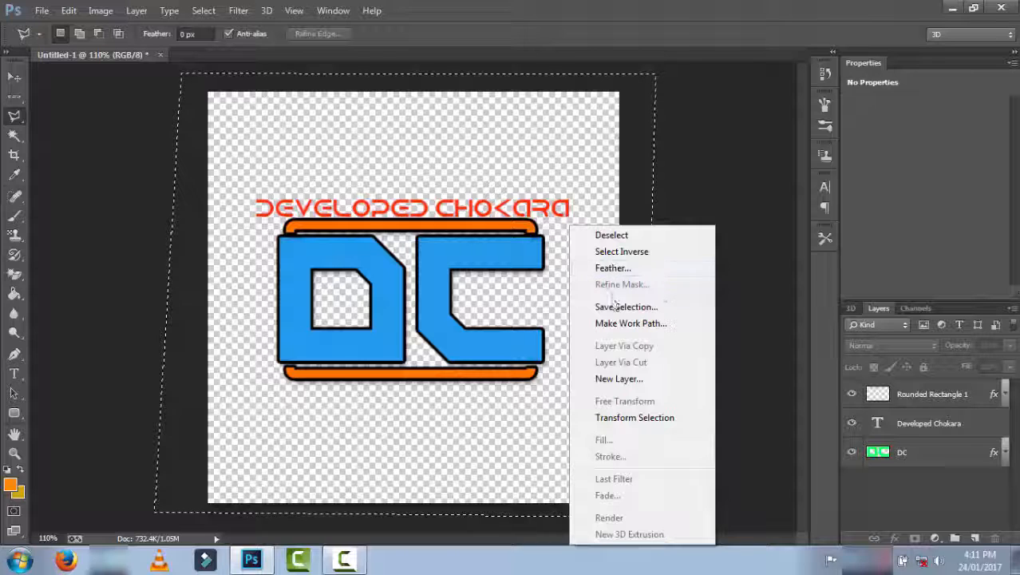
left_click(623, 380)
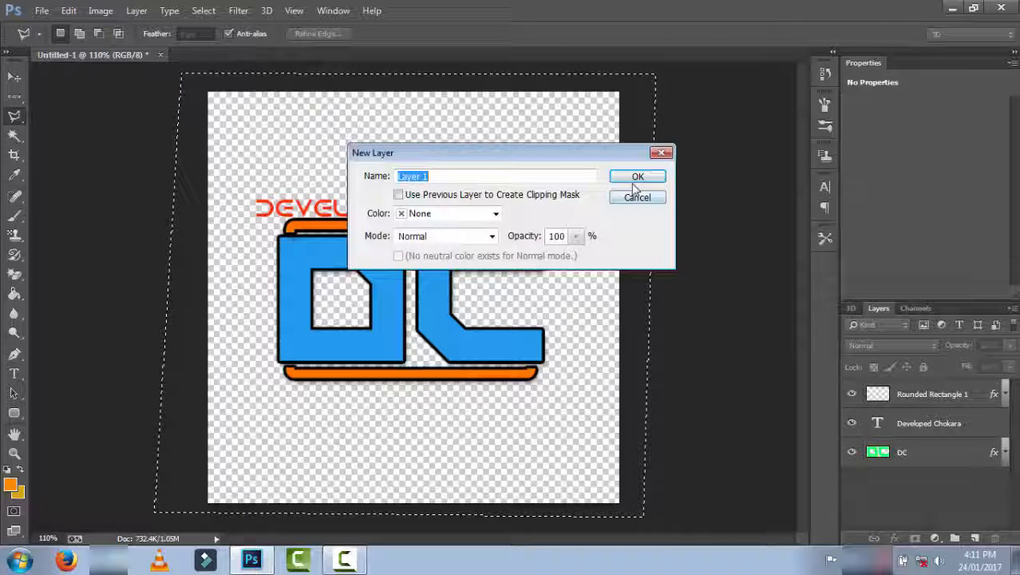
left_click(496, 215)
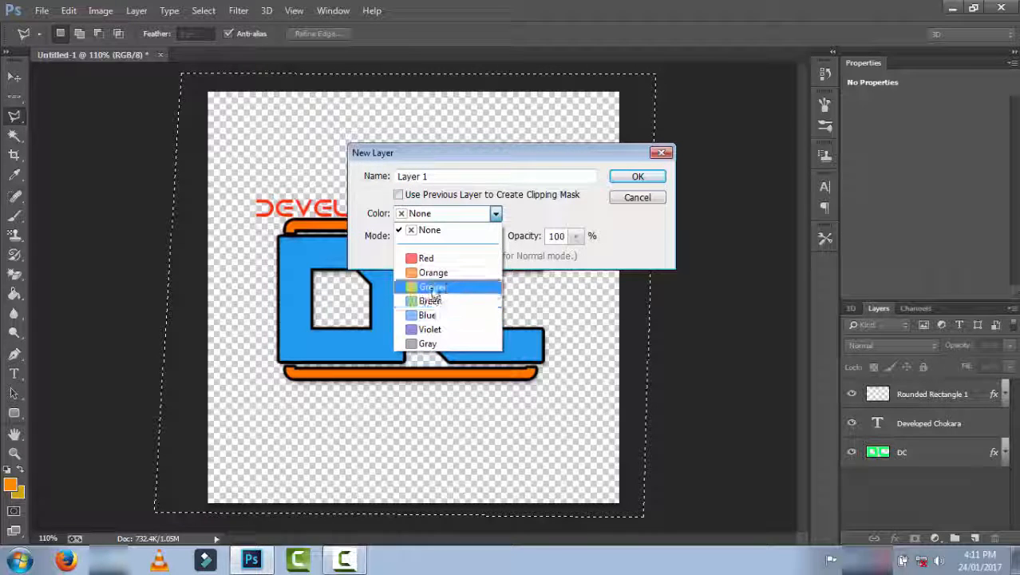
left_click(428, 301)
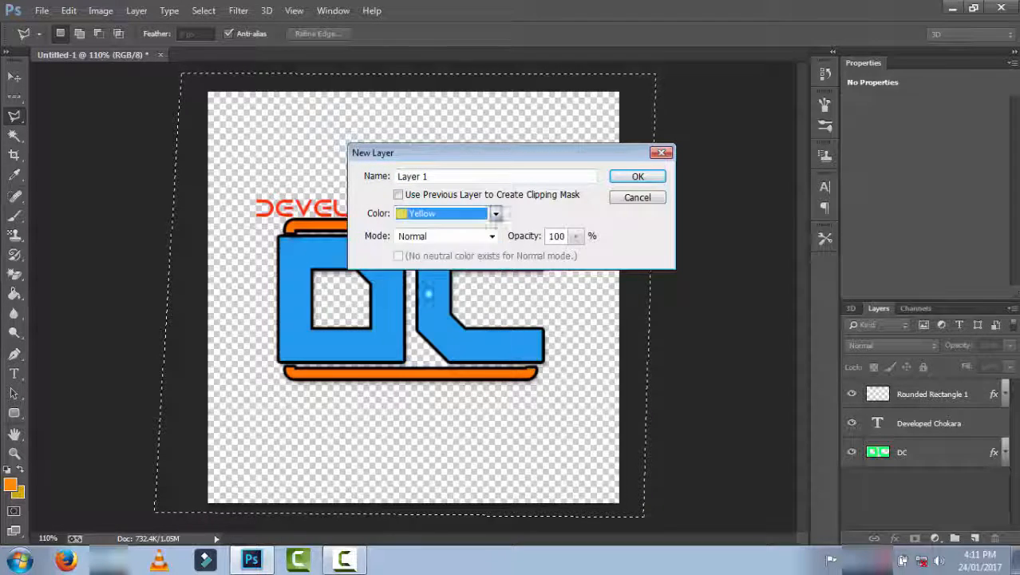
left_click(616, 181)
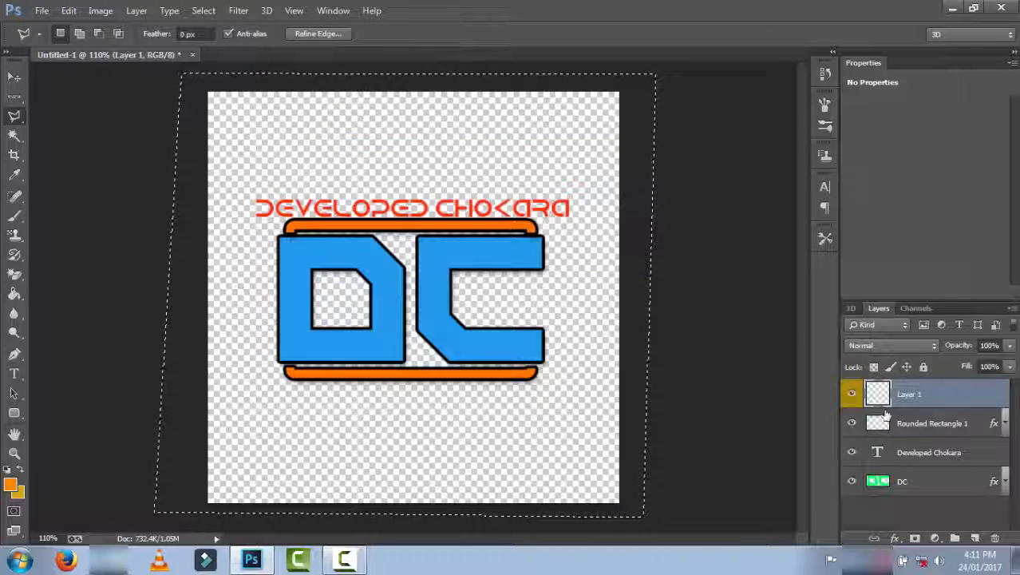
double_click(906, 394)
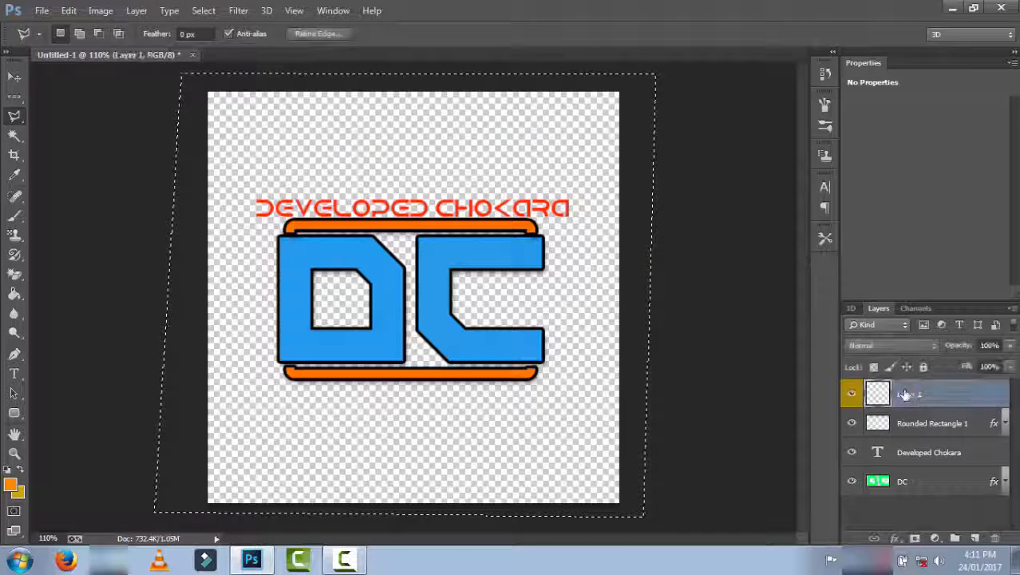
left_click_drag(970, 394, 929, 502)
Apply a Color Overlay effect to Layer 1 through its blending options
right_click(920, 486)
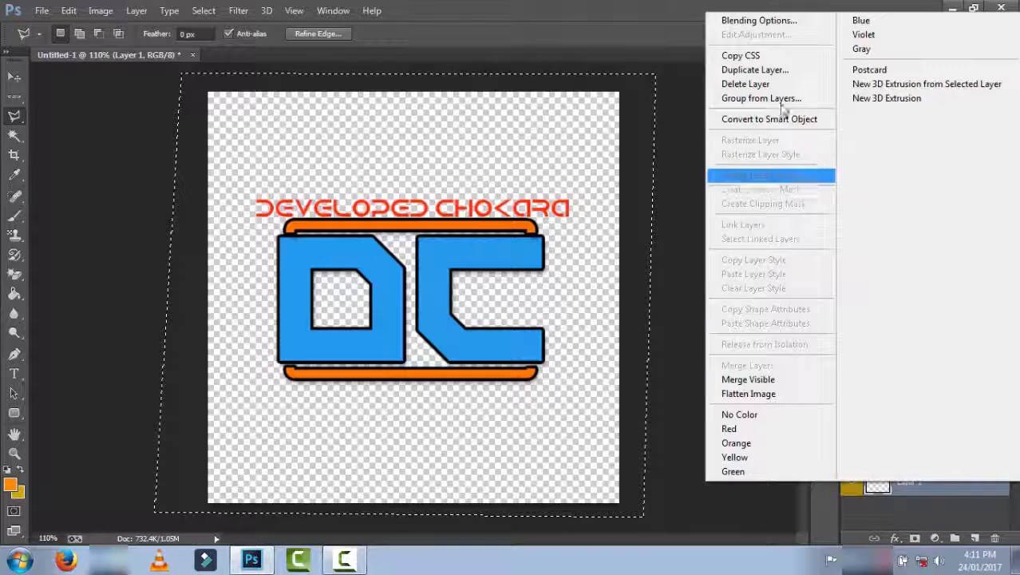
left_click(714, 19)
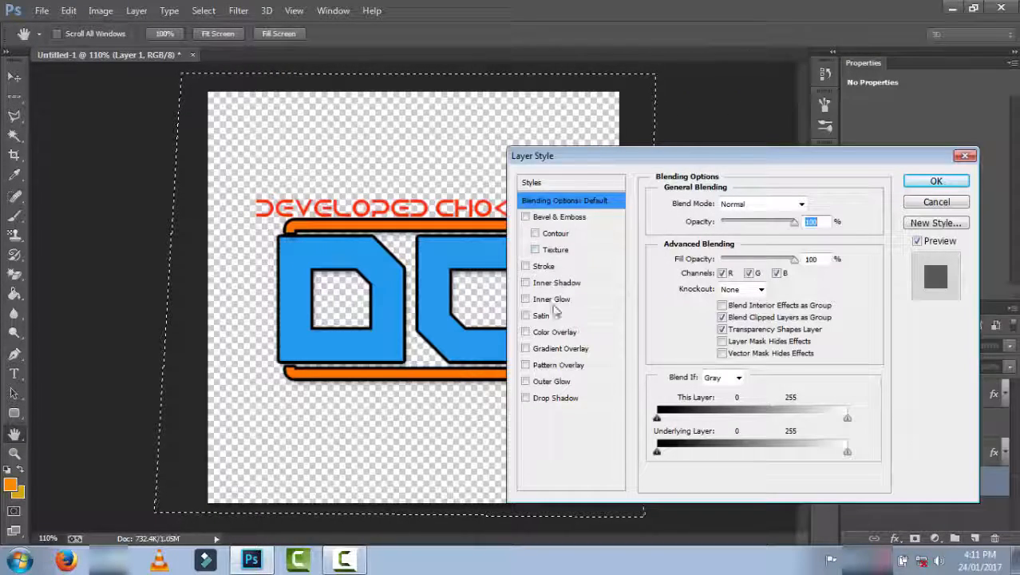
left_click(526, 332)
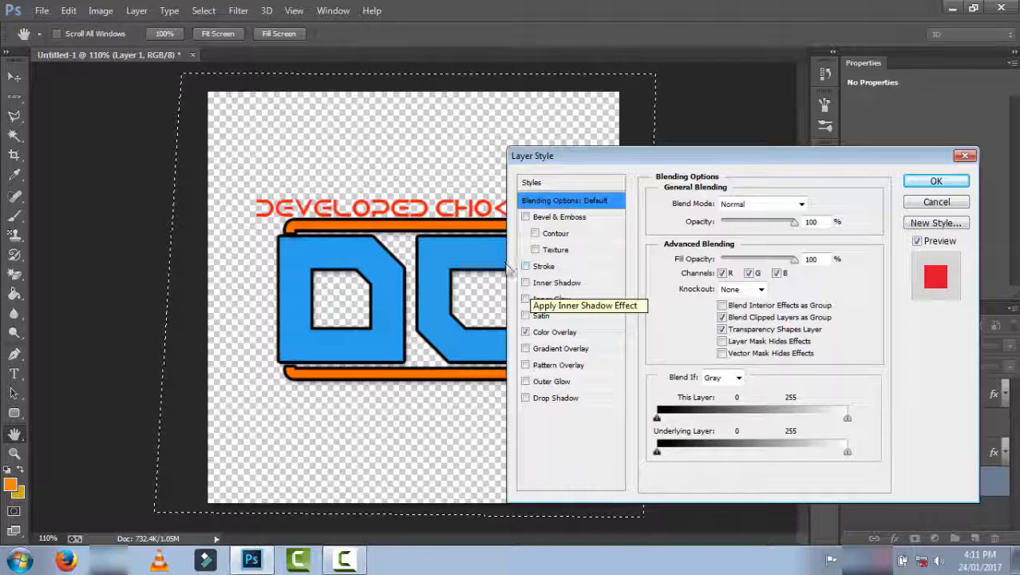
left_click(934, 183)
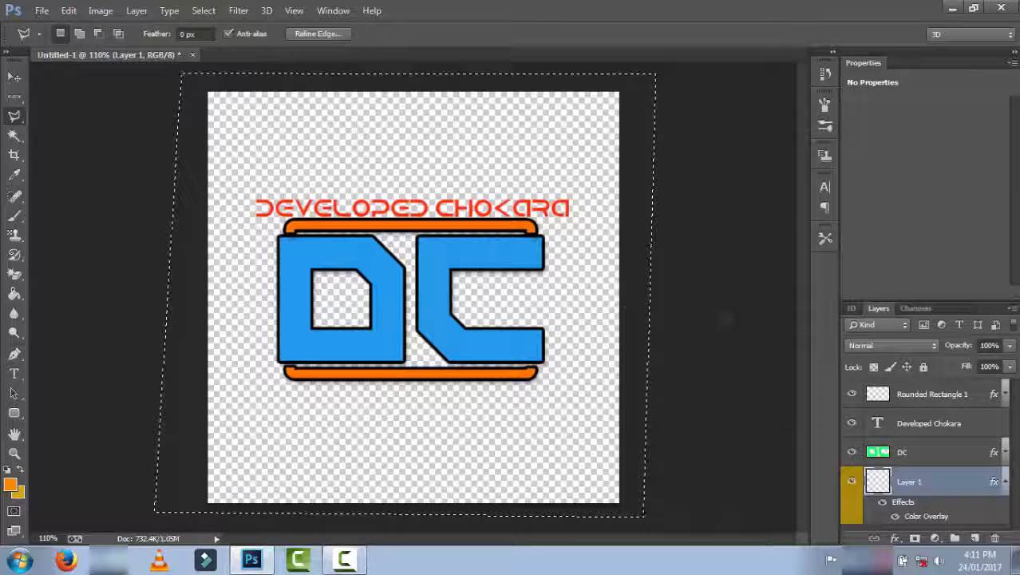
Draw a closed four-point Pen tool path around the entire canvas, slightly outside its edges
left_click(1005, 483)
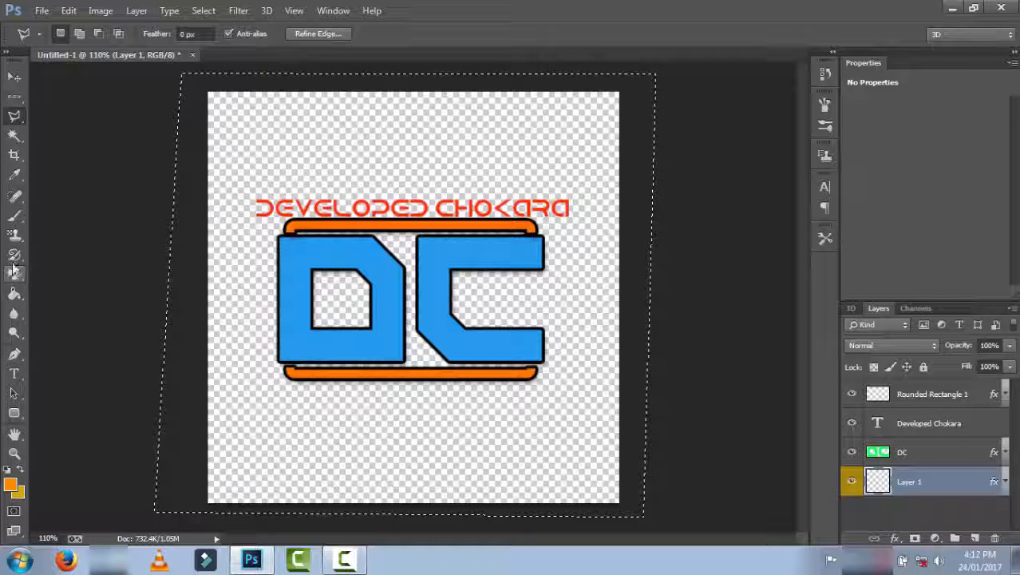
left_click(14, 354)
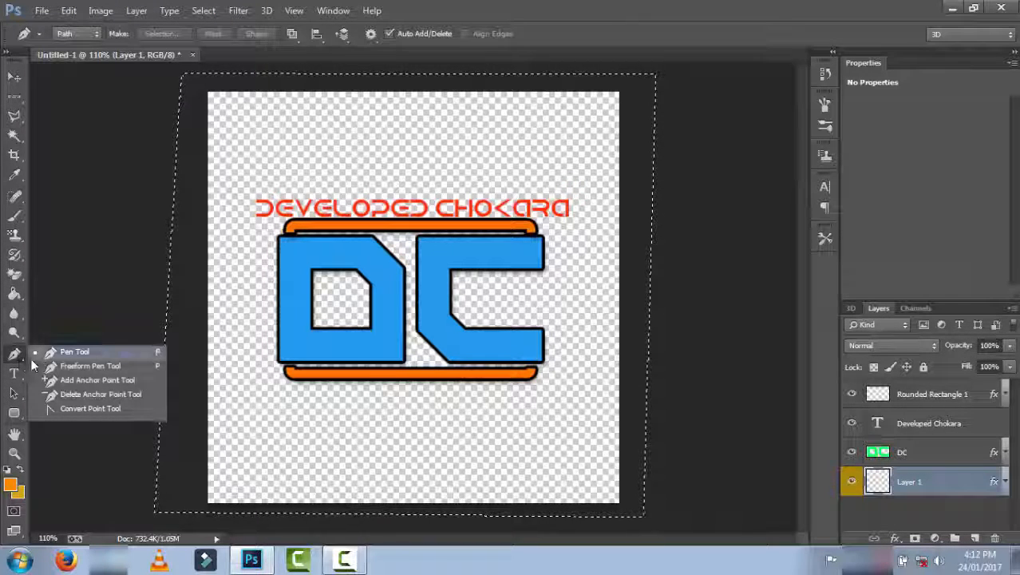
left_click(40, 353)
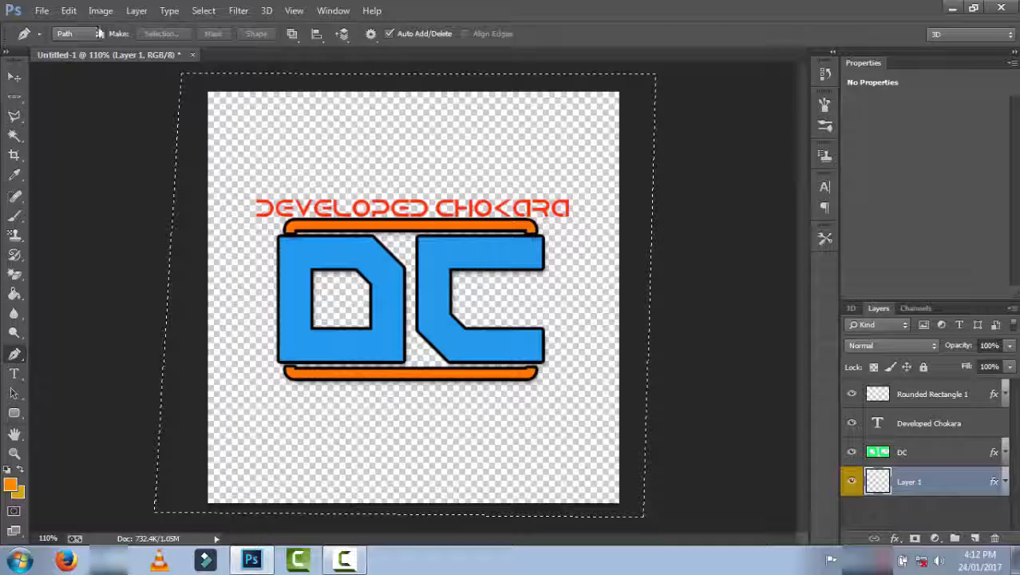
left_click(174, 72)
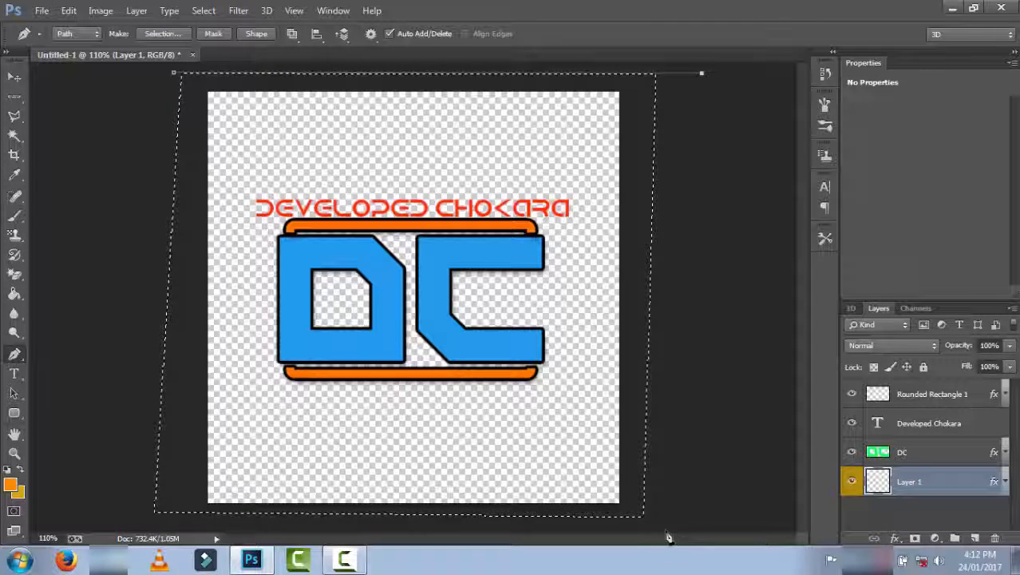
left_click(652, 518)
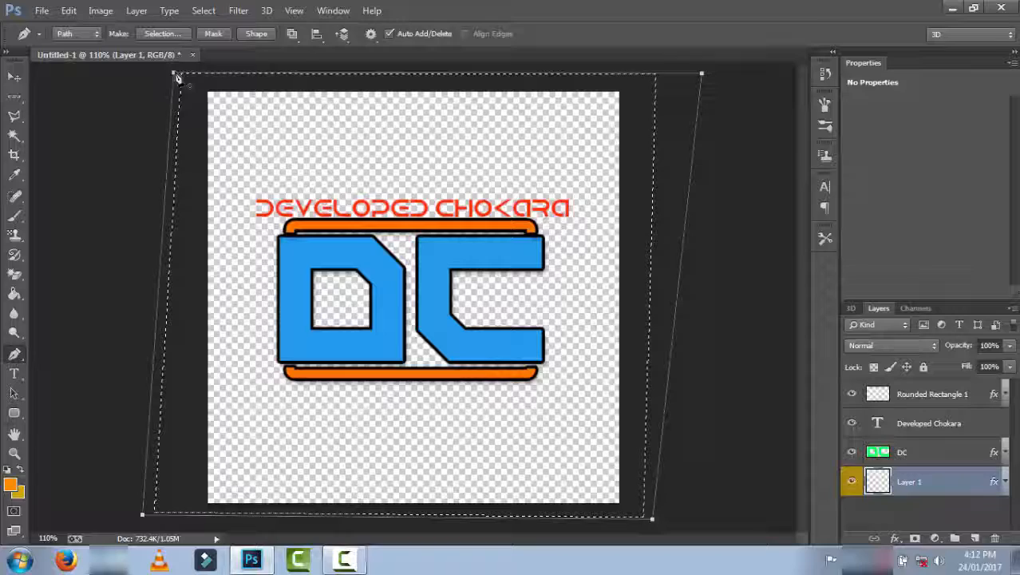
Fill the path on Layer 1 with the custom yellow-green colour d8ff00
right_click(206, 150)
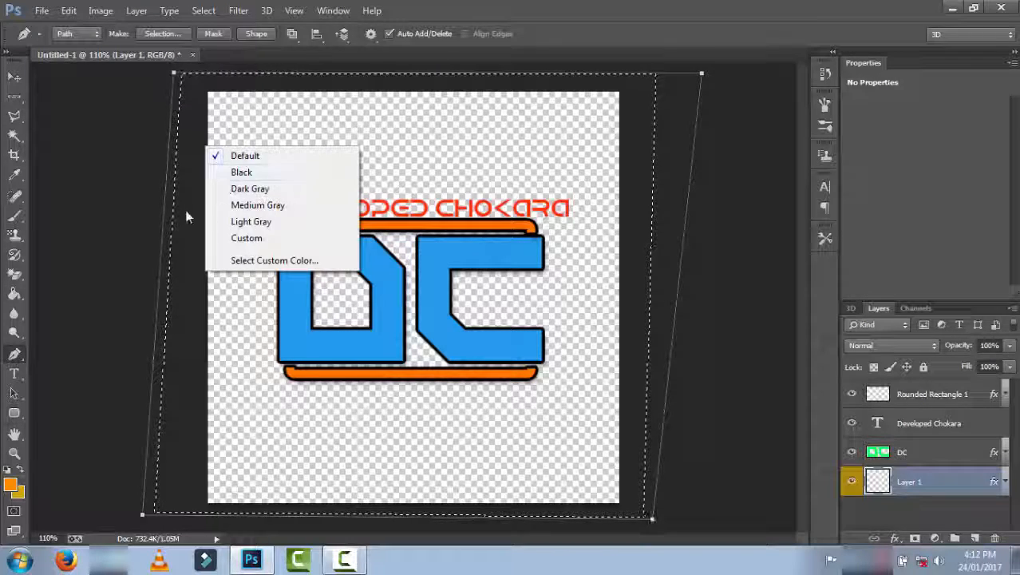
right_click(205, 199)
right_click(381, 174)
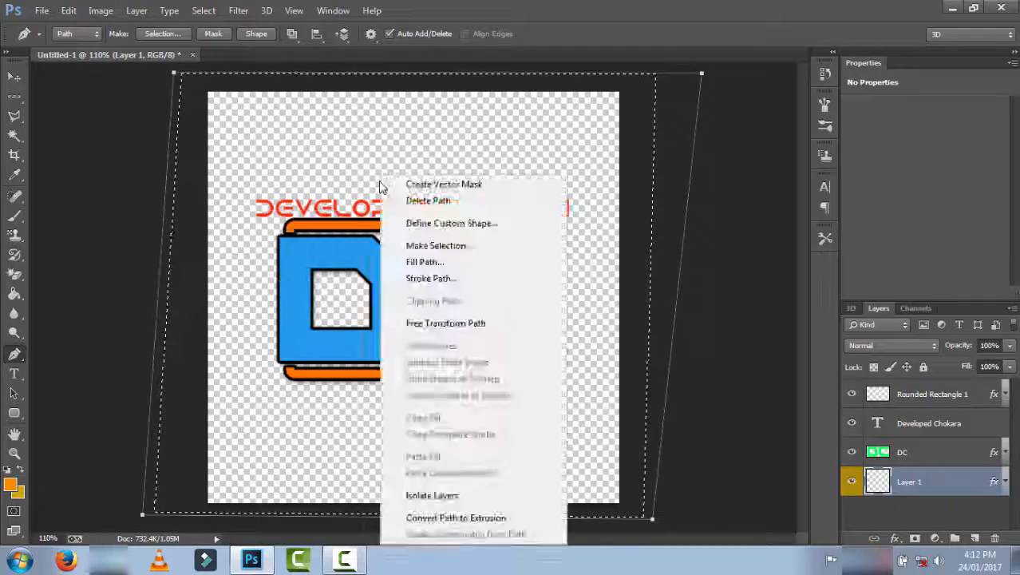
left_click(407, 264)
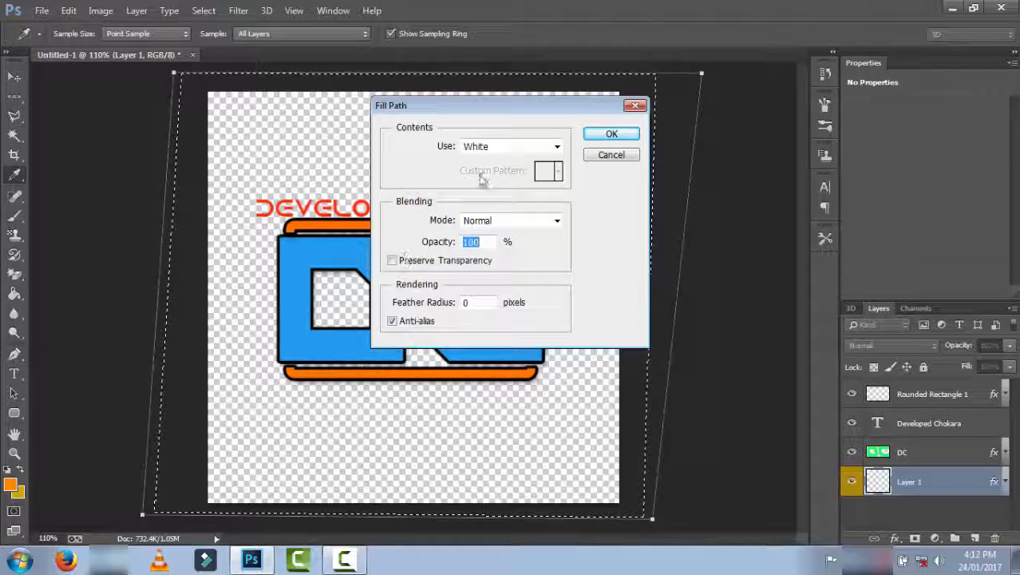
left_click(557, 147)
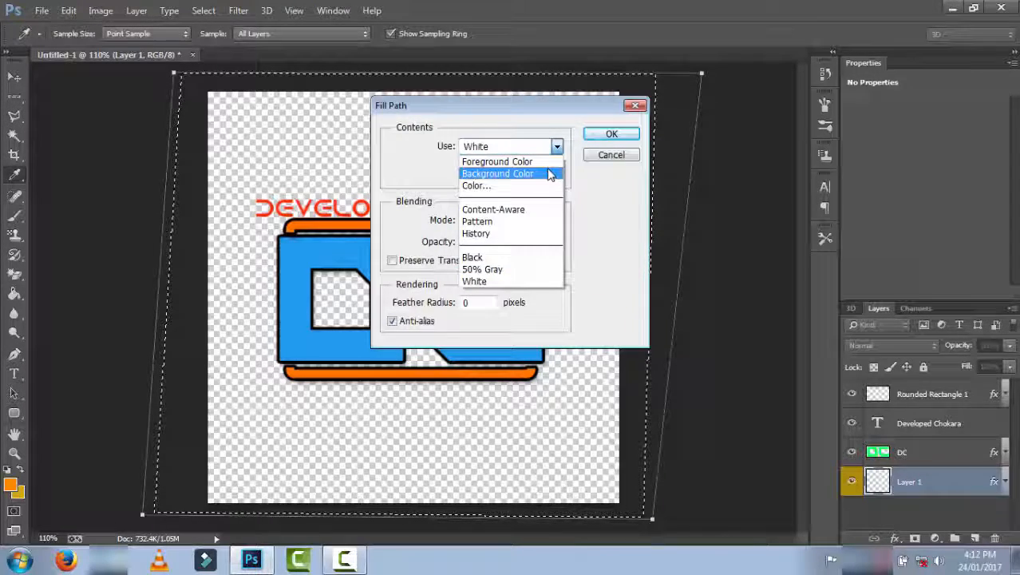
left_click(531, 187)
left_click_drag(782, 361, 784, 410)
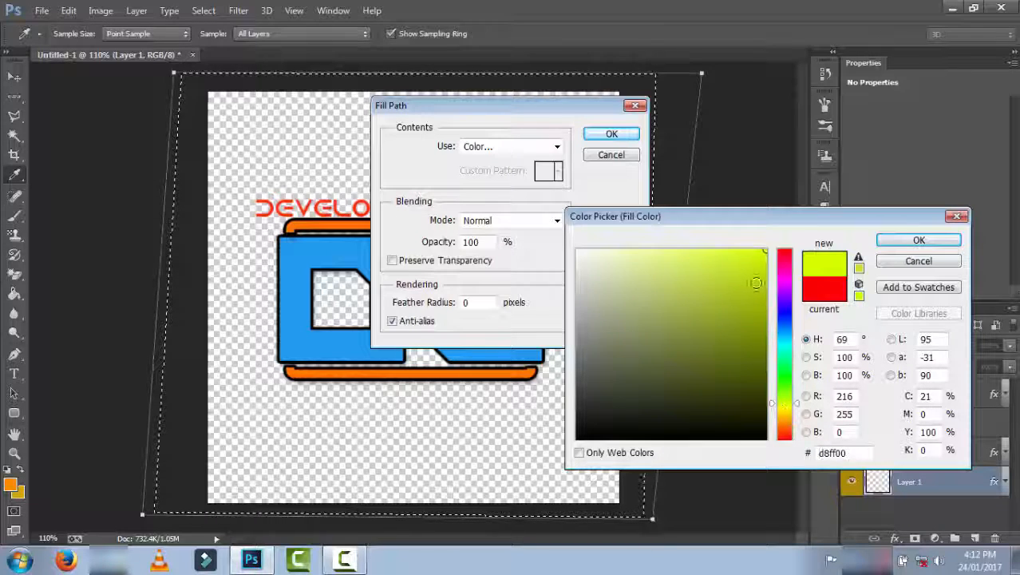
left_click(923, 242)
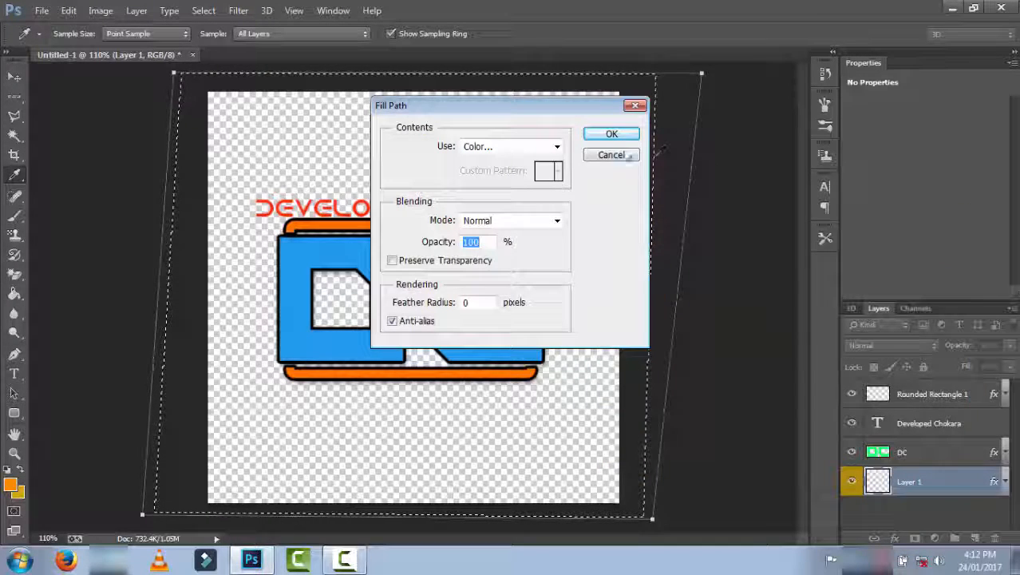
left_click(610, 135)
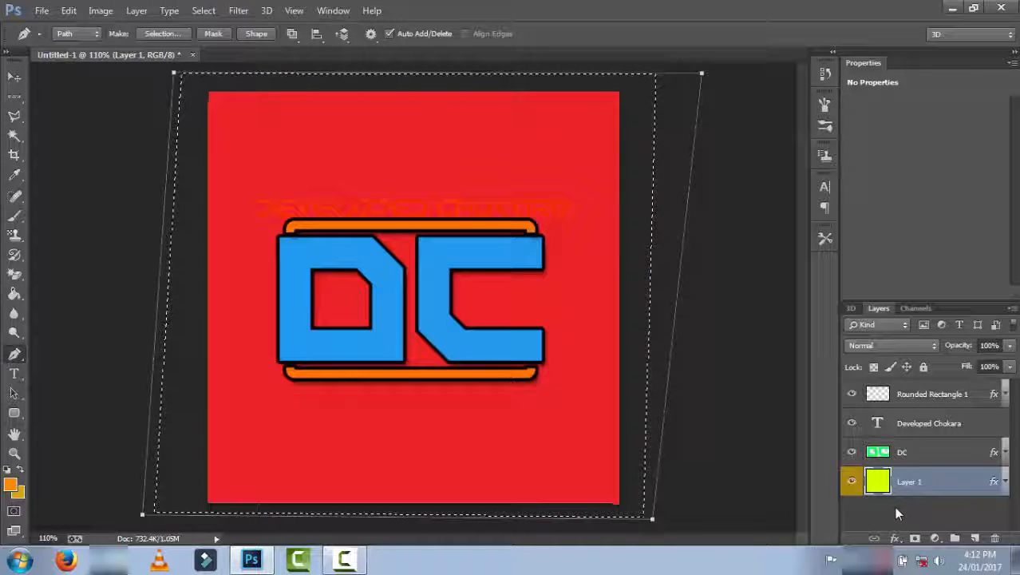
Turn off the Color Overlay effect on Layer 1 in its blending options
right_click(897, 486)
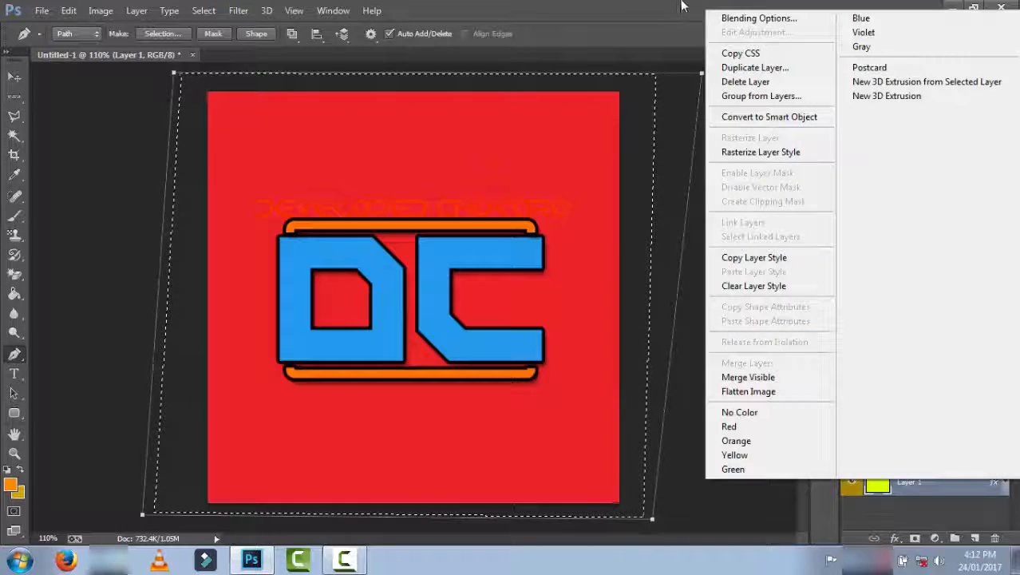
left_click(903, 502)
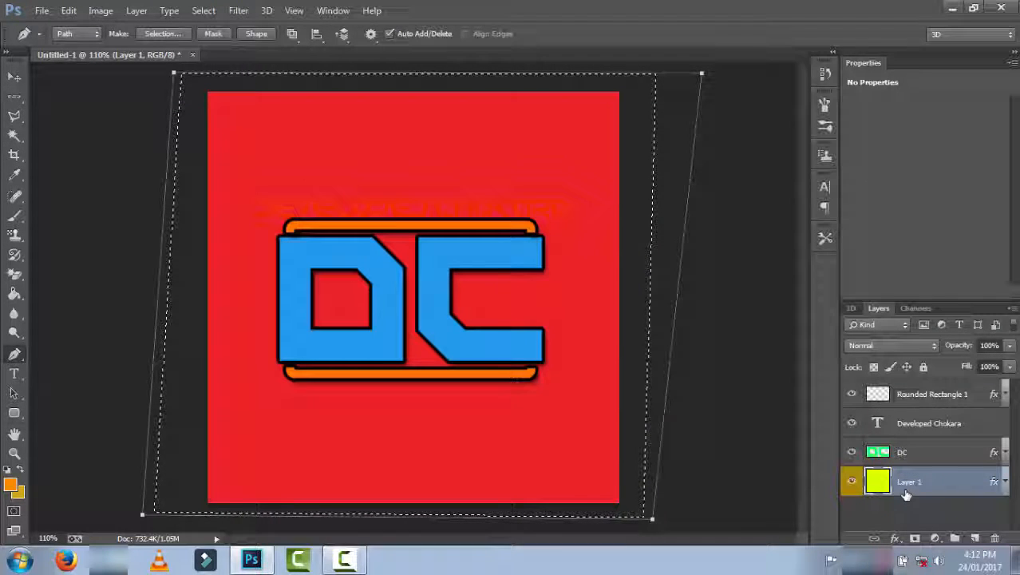
left_click_drag(905, 482, 929, 510)
right_click(920, 480)
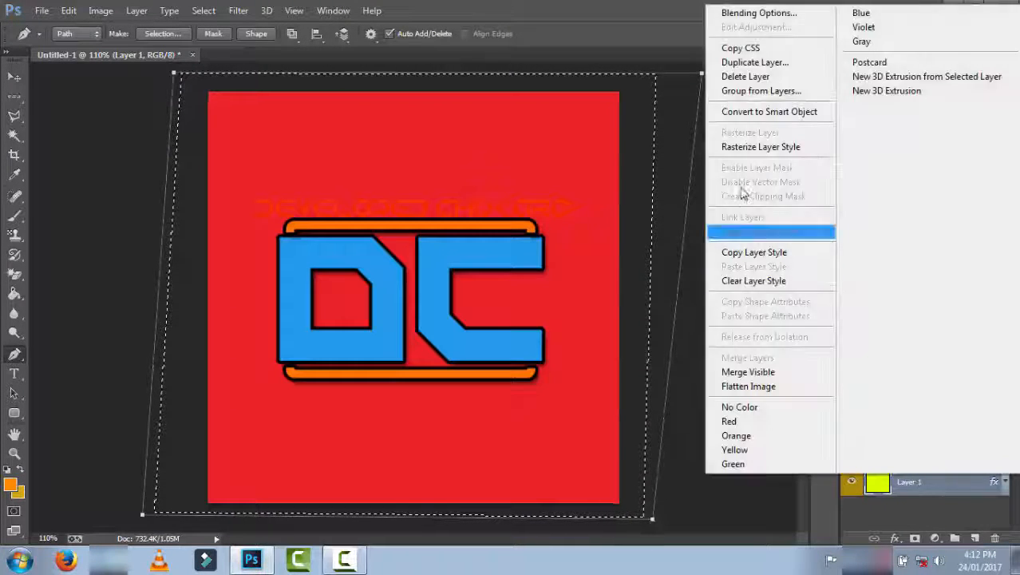
left_click(730, 14)
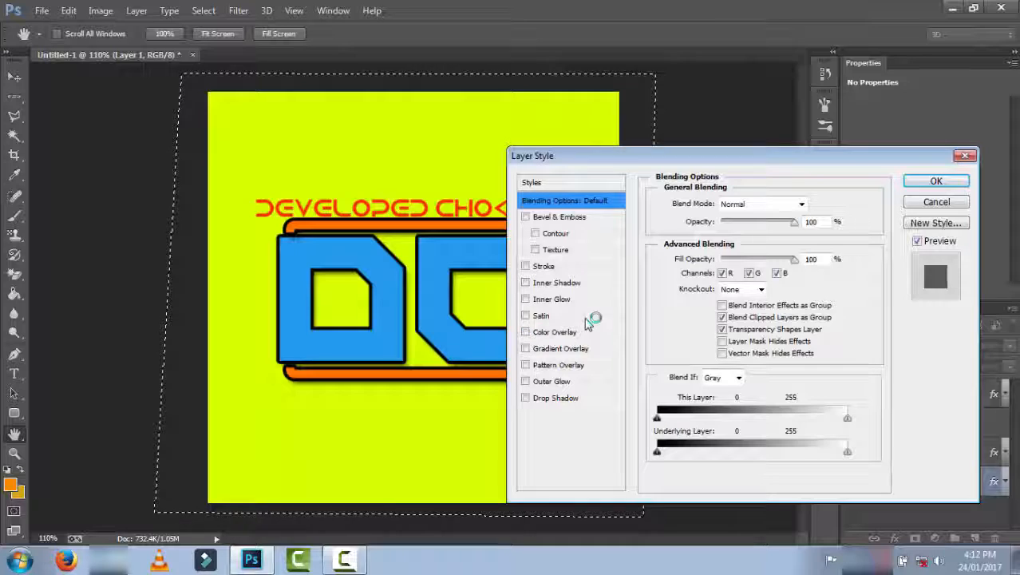
left_click(922, 181)
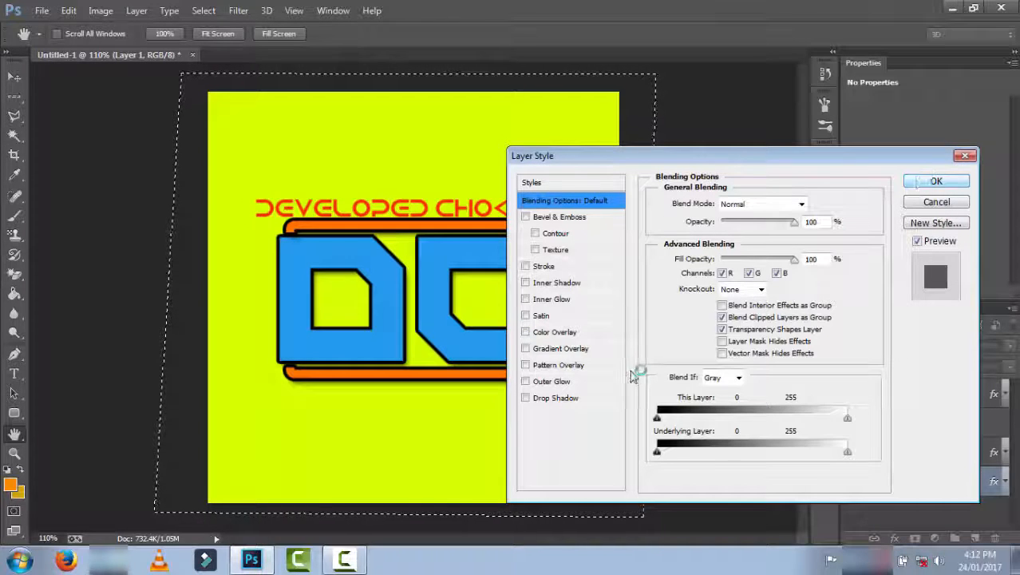
left_click(932, 183)
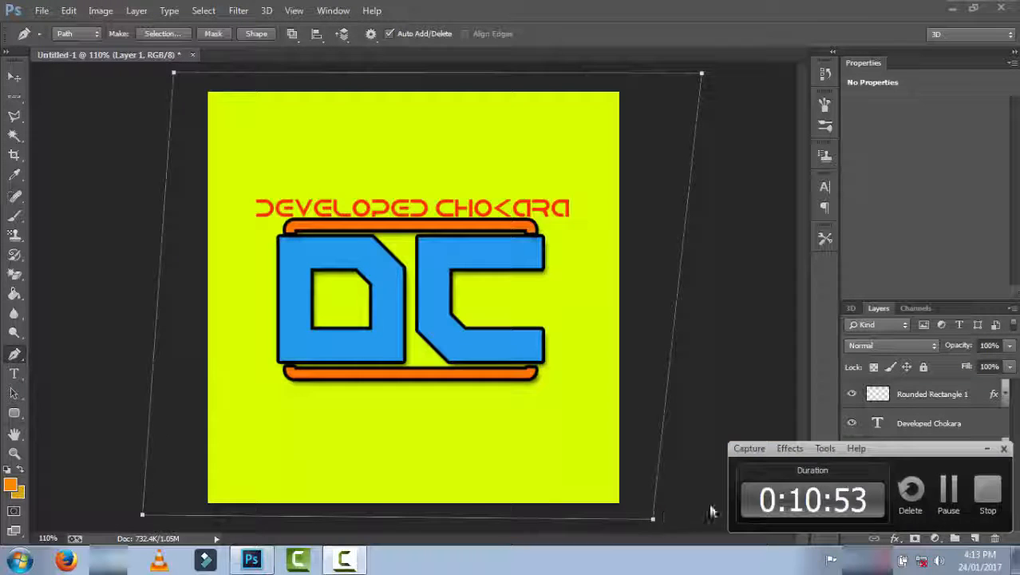
left_click(950, 484)
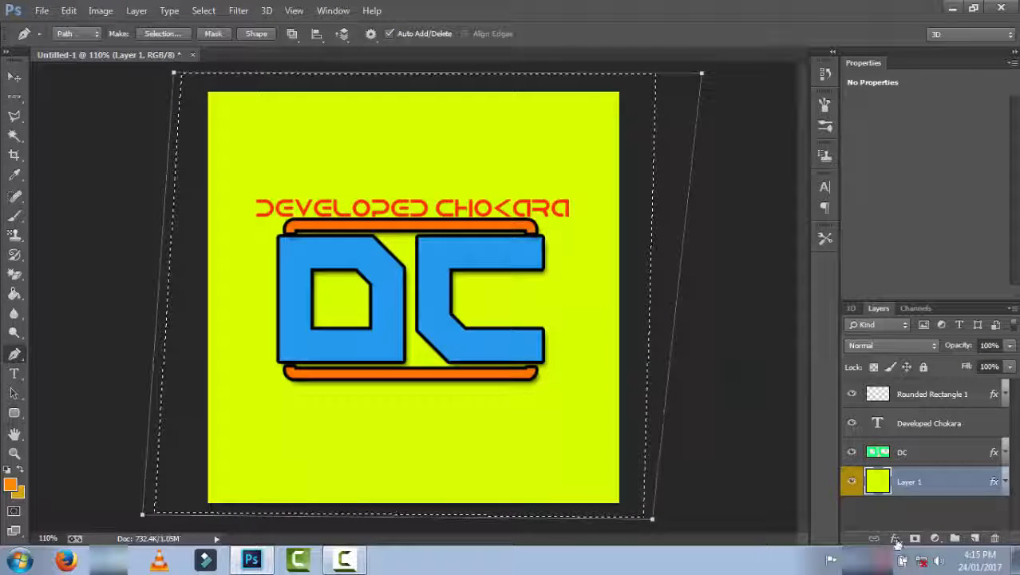
Enable Bevel & Emboss with Texture in the blending options of Layer 1
right_click(893, 483)
left_click(750, 16)
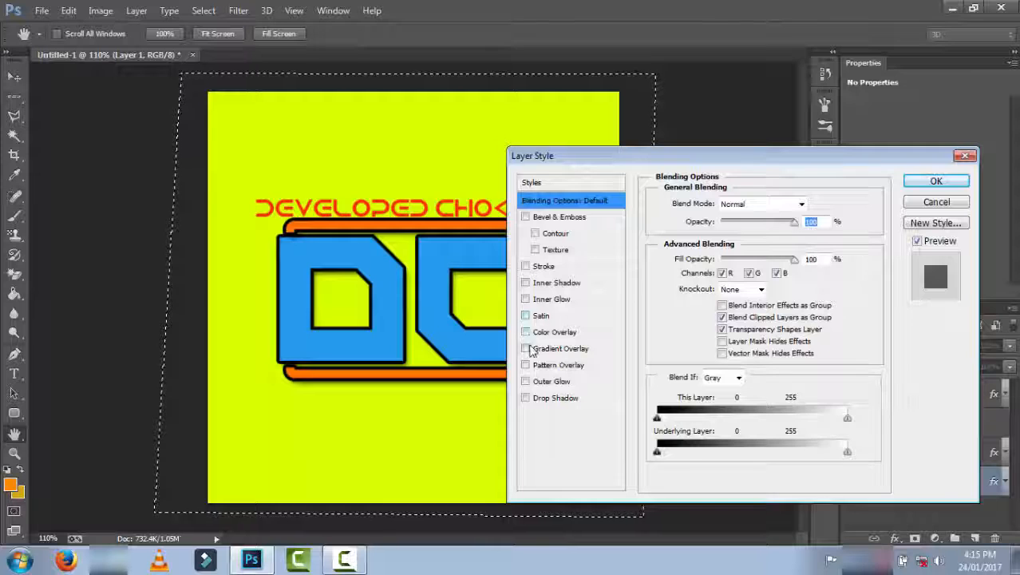
left_click(535, 250)
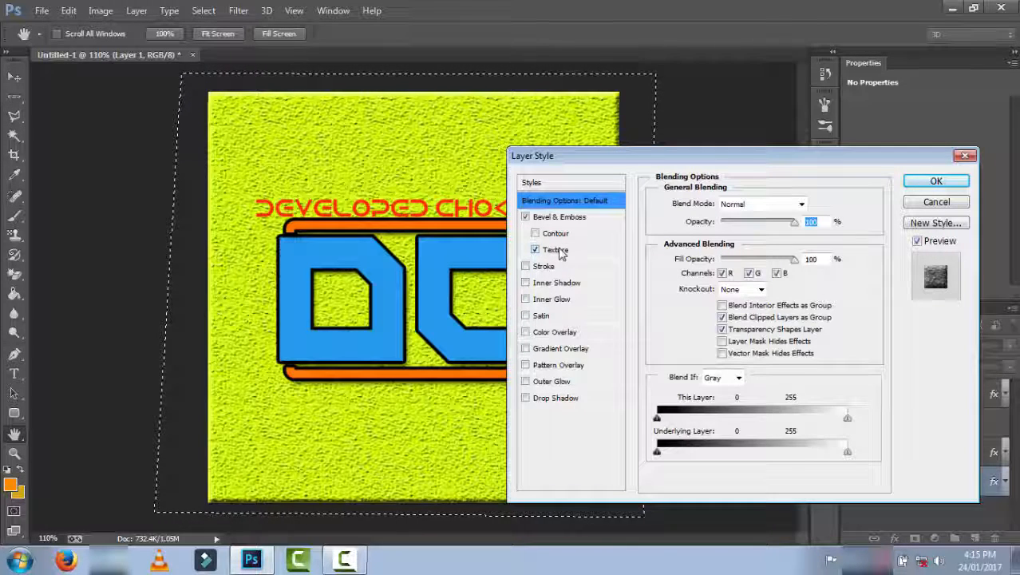
left_click(559, 253)
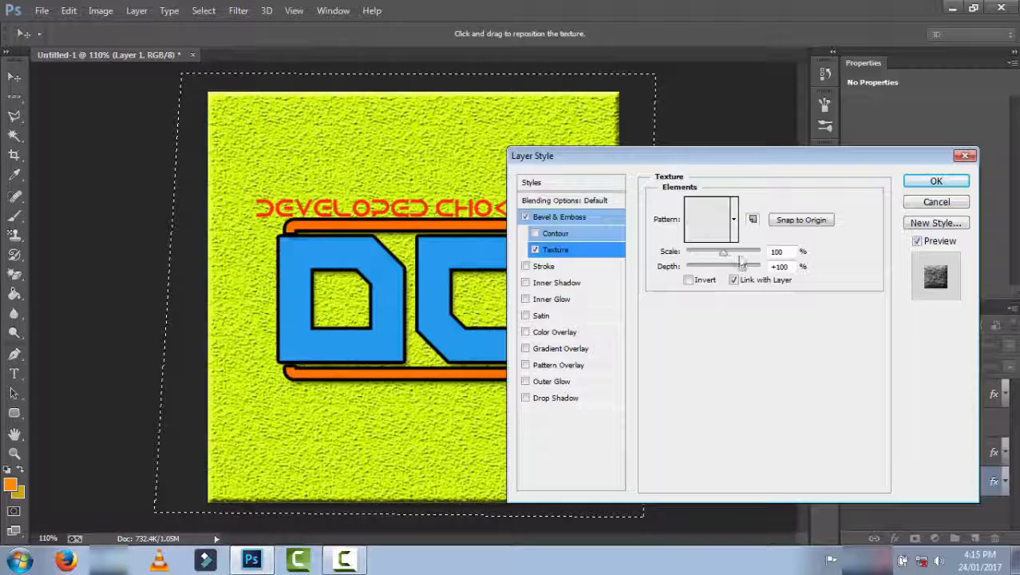
Try several texture patterns on Layer 1 and apply the plain grey fourth pattern
left_click(736, 225)
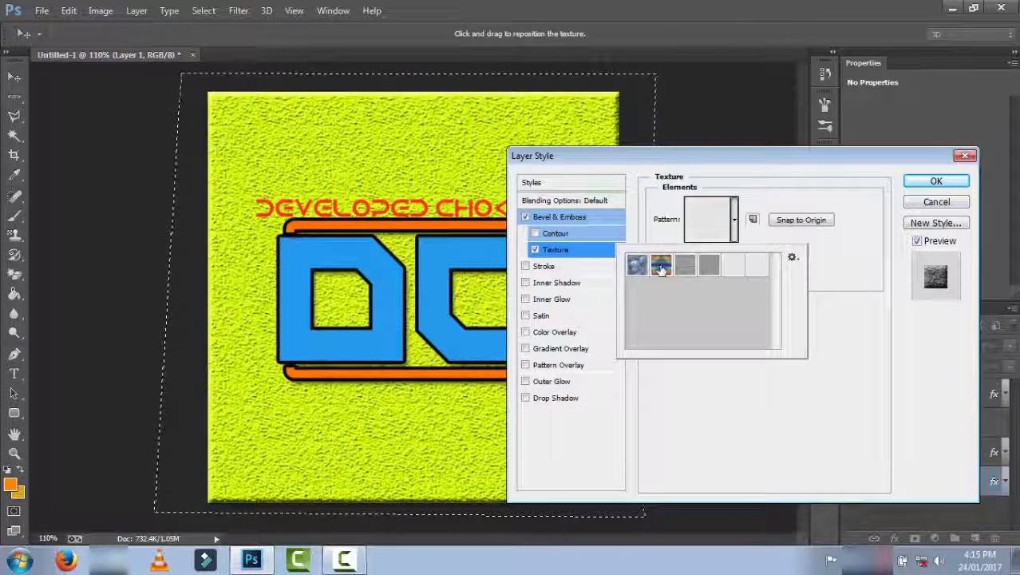
left_click(661, 268)
left_click(685, 268)
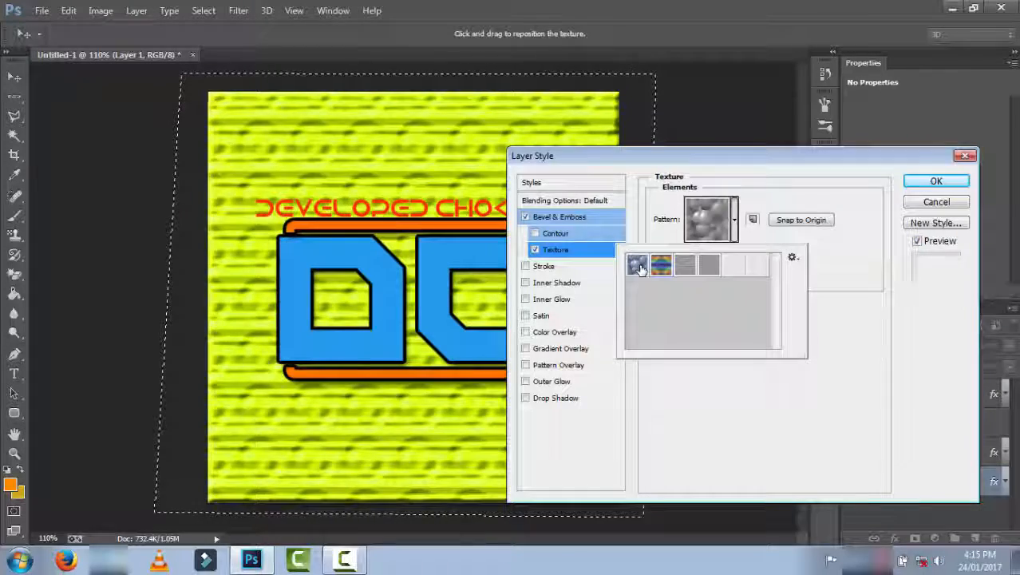
left_click(702, 271)
left_click(733, 269)
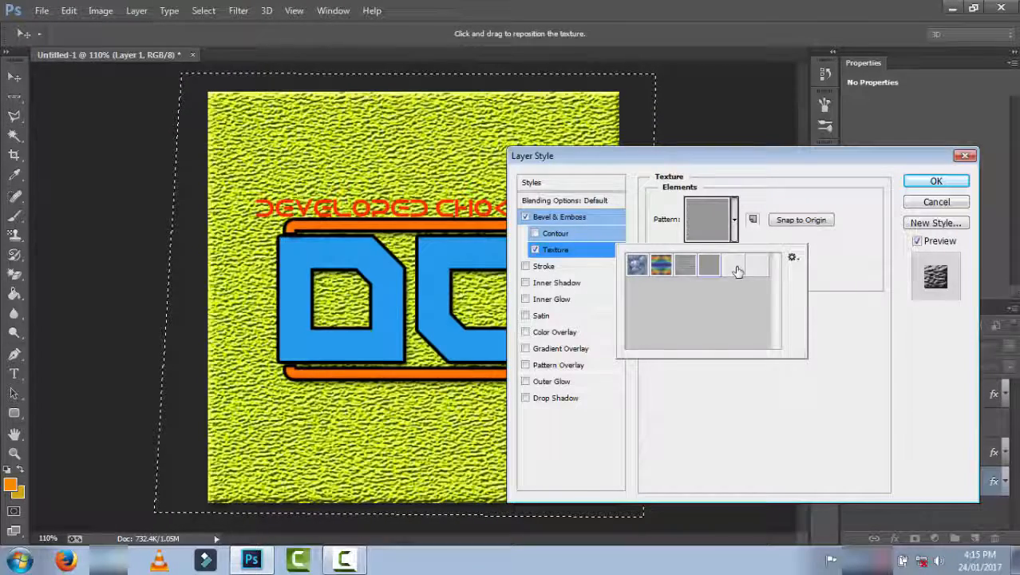
left_click(930, 182)
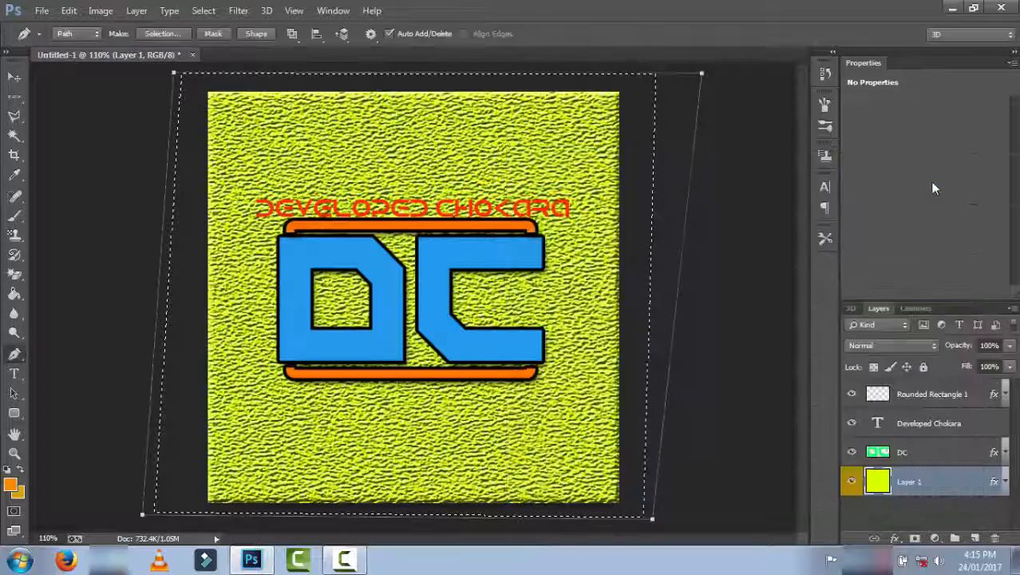
Add Drop Shadow and Color Overlay effects to the Developed Chokara text layer
left_click(912, 425)
right_click(912, 426)
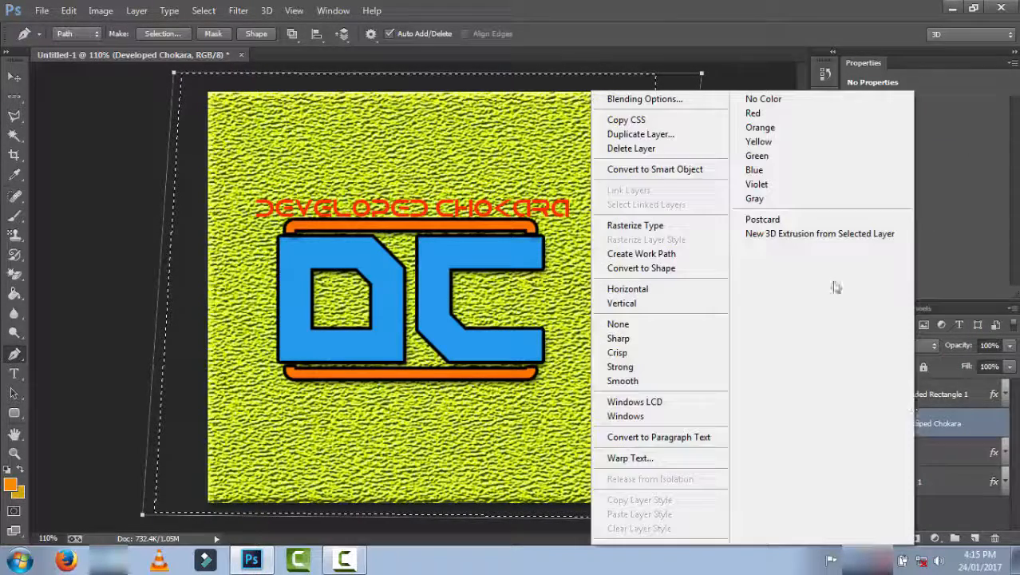
left_click(683, 99)
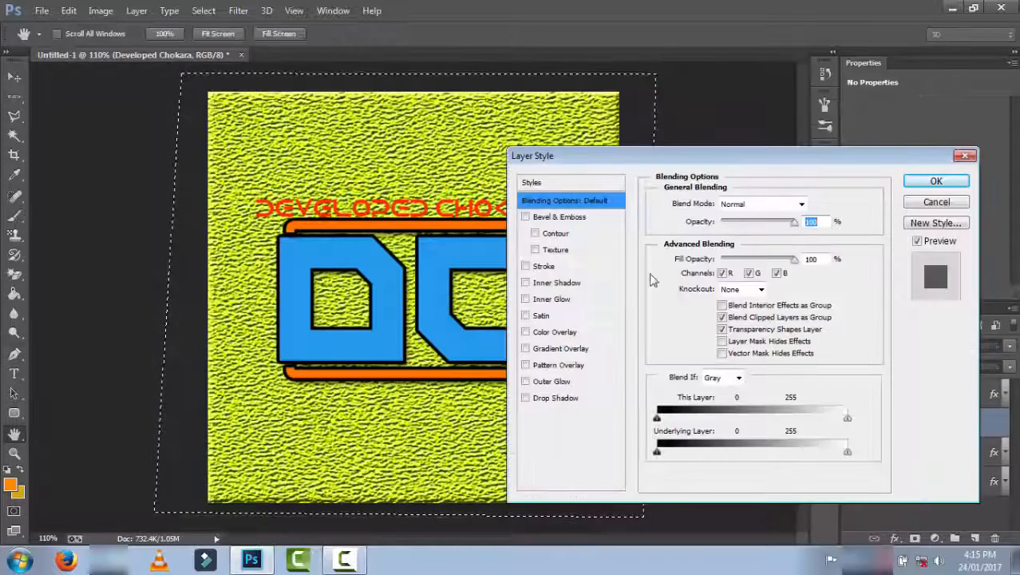
left_click(525, 397)
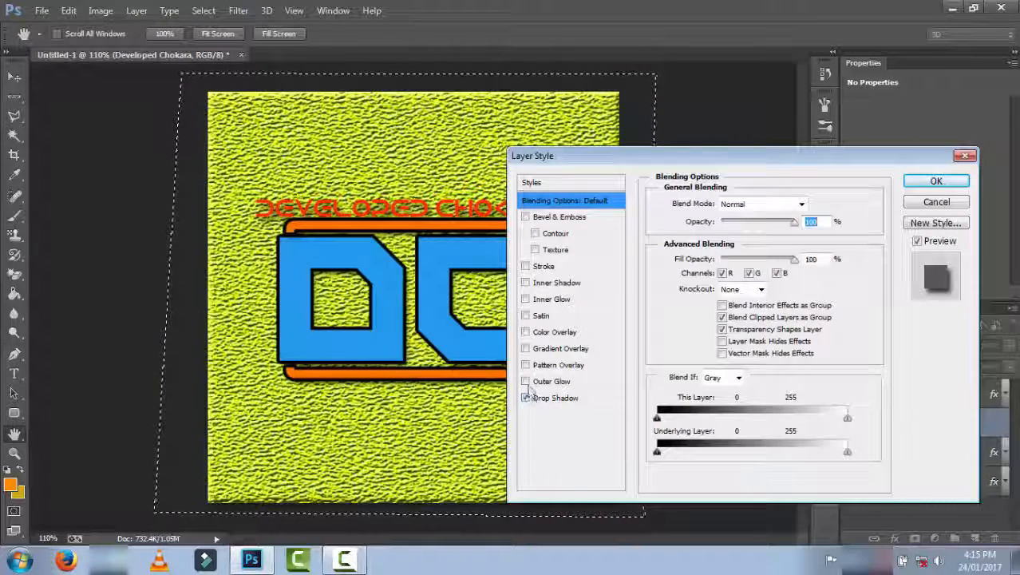
left_click(525, 332)
left_click(555, 332)
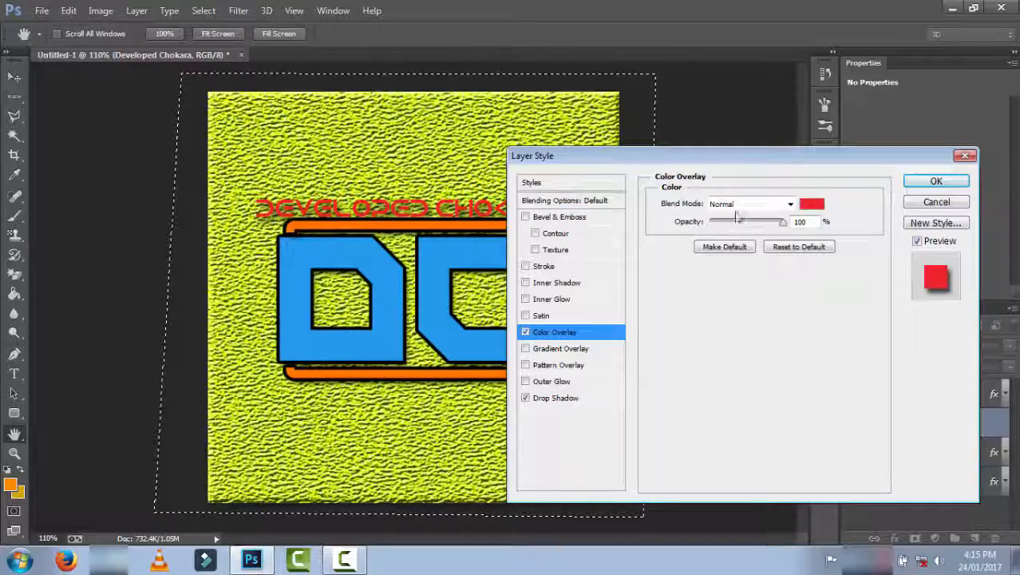
Set the text layer's Color Overlay to black 000000, leaving the Stroke effect off
left_click(811, 204)
left_click_drag(784, 359, 789, 451)
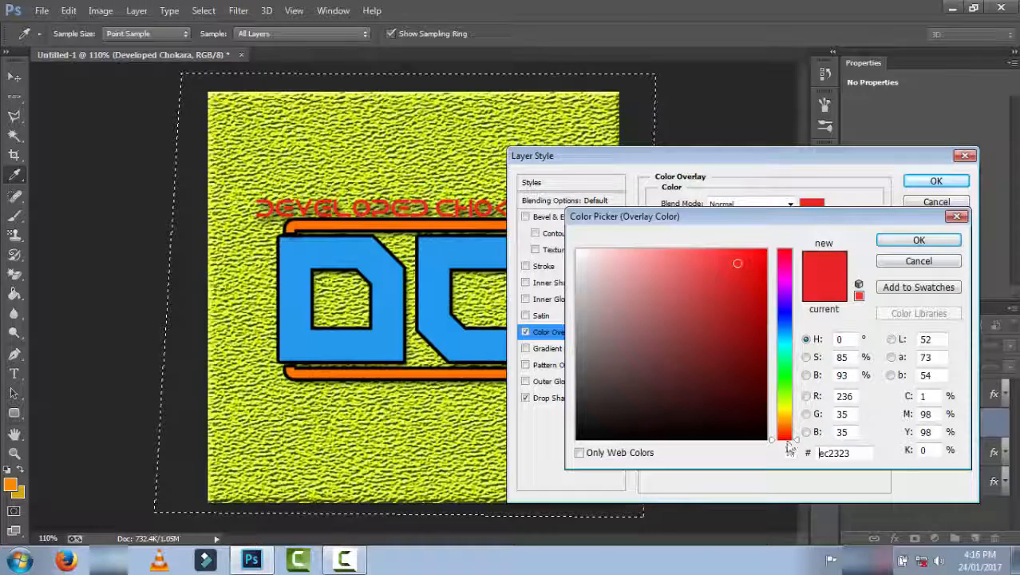
mouse_move(760, 403)
left_mouse_down()
mouse_move(771, 299)
mouse_move(773, 471)
left_mouse_up()
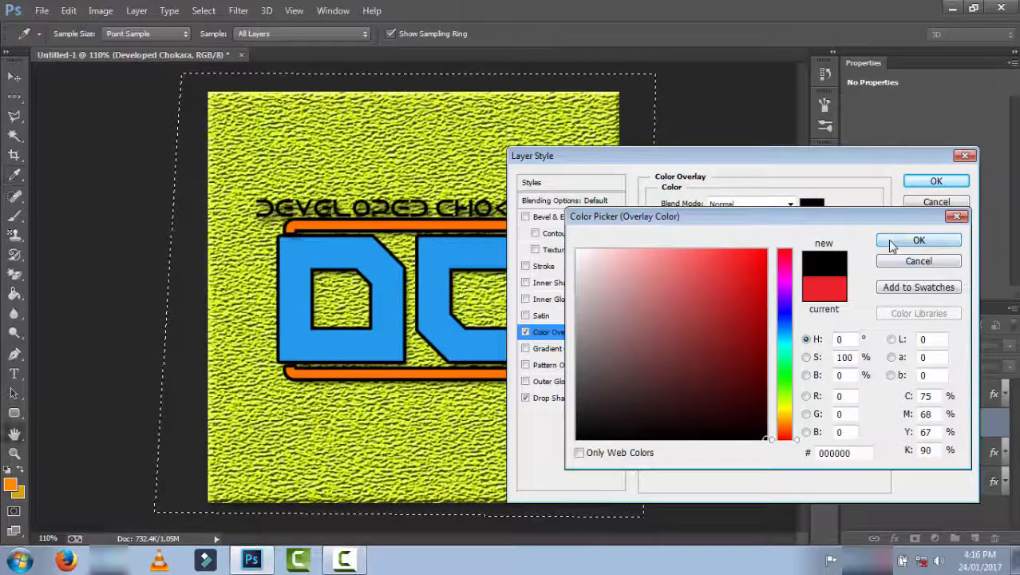
left_click(919, 239)
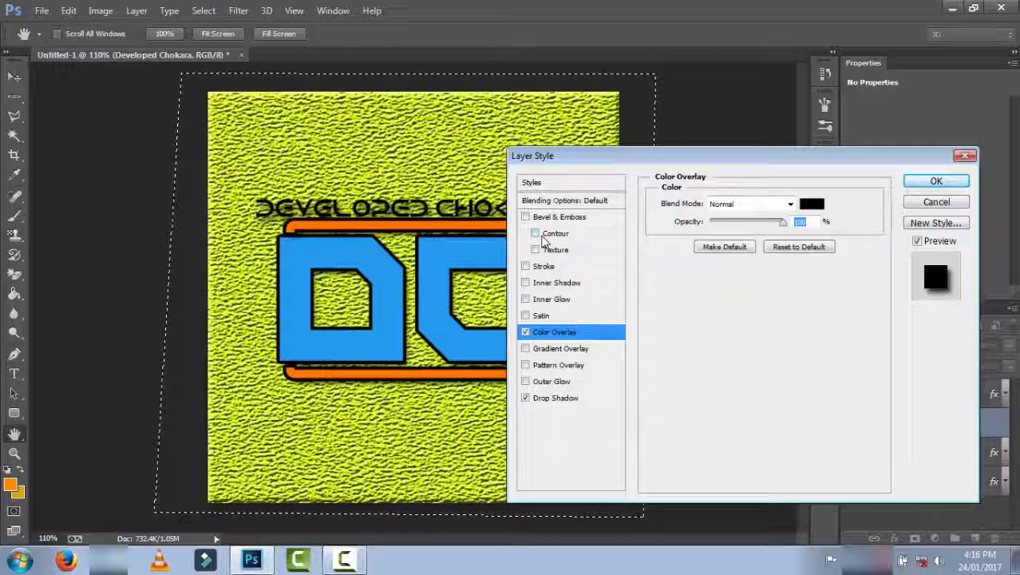
left_click(526, 266)
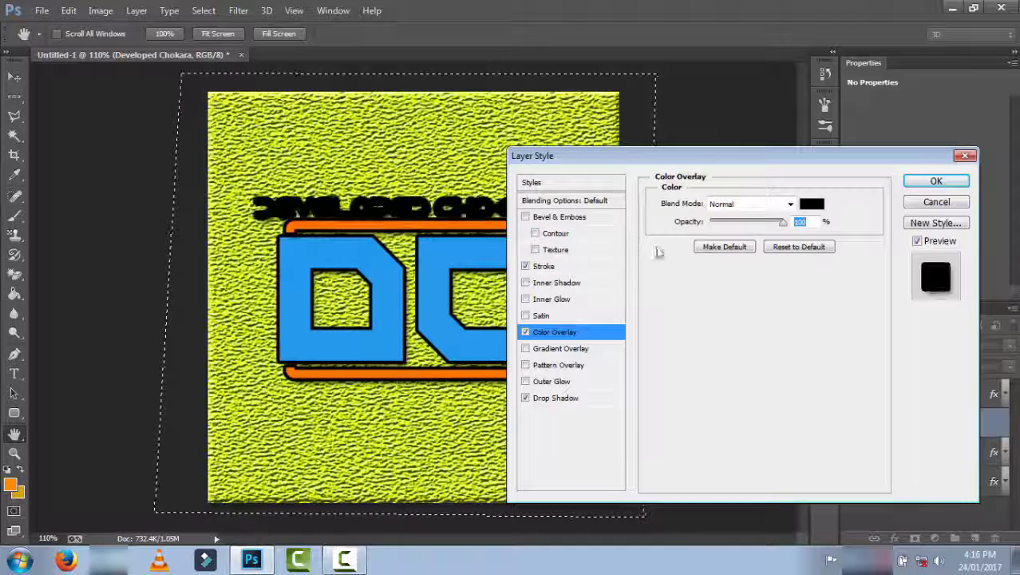
left_click(525, 266)
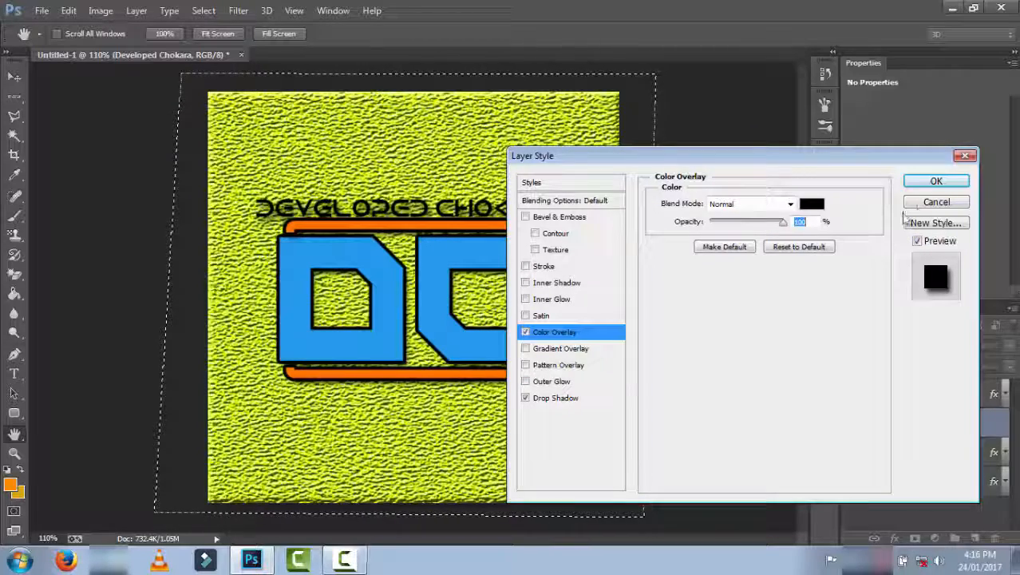
Apply the layer style, move the DEVELOPED CHOKARA text slightly up from the upper orange bar, and collapse its effects list
left_click(934, 182)
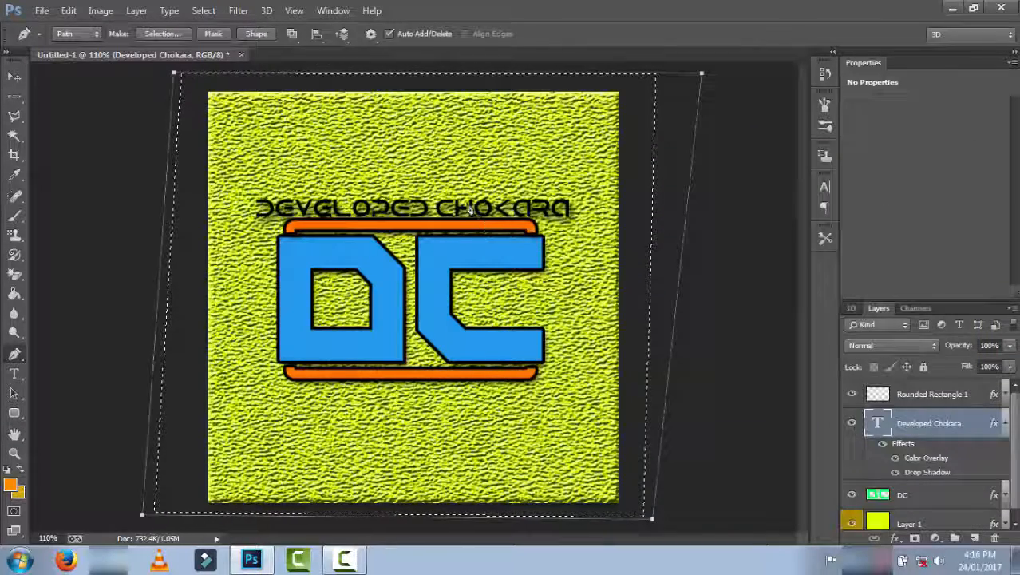
left_click(14, 77)
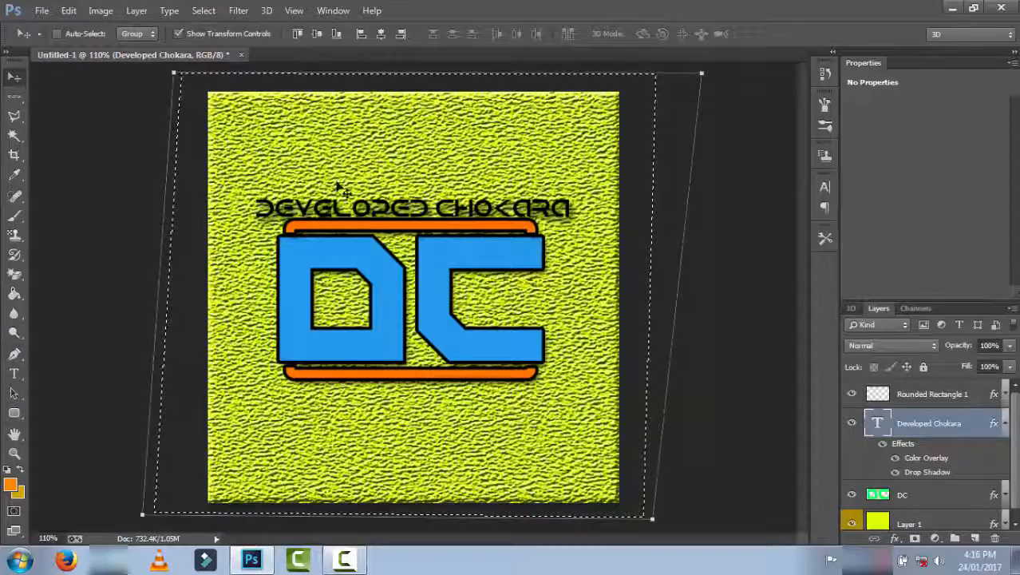
left_click_drag(359, 208, 367, 199)
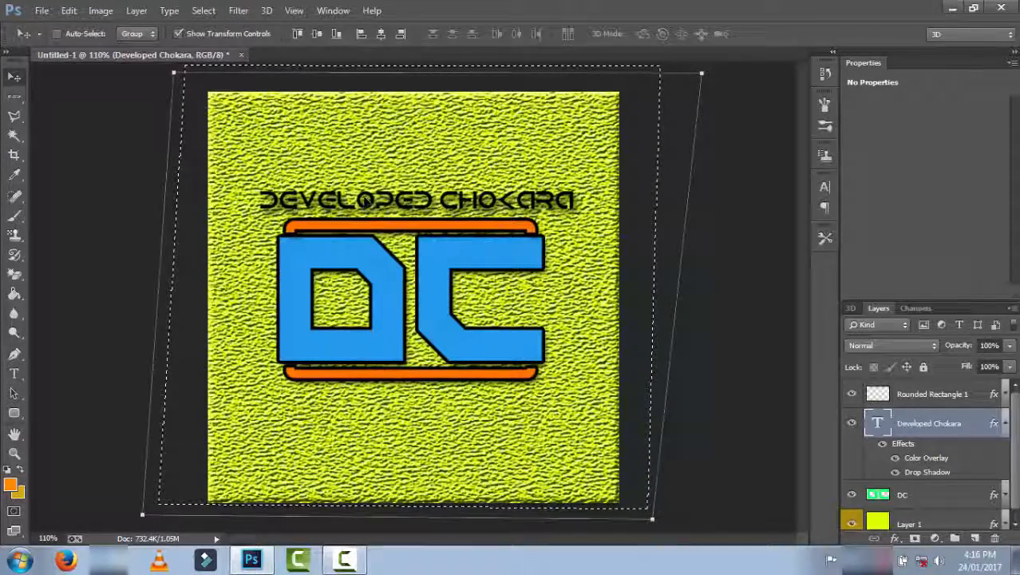
right_click(377, 179)
left_click(937, 425)
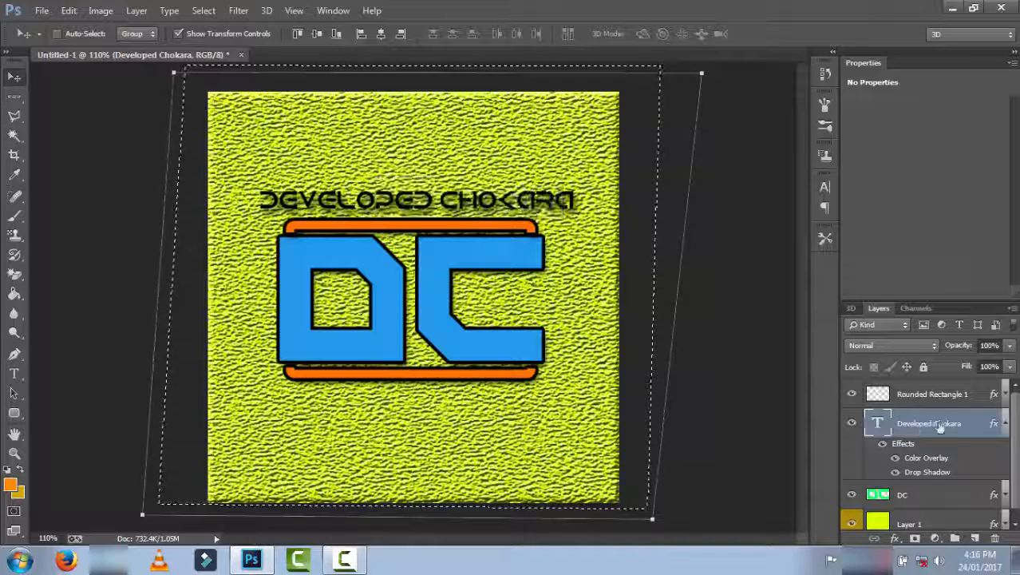
left_click(1006, 424)
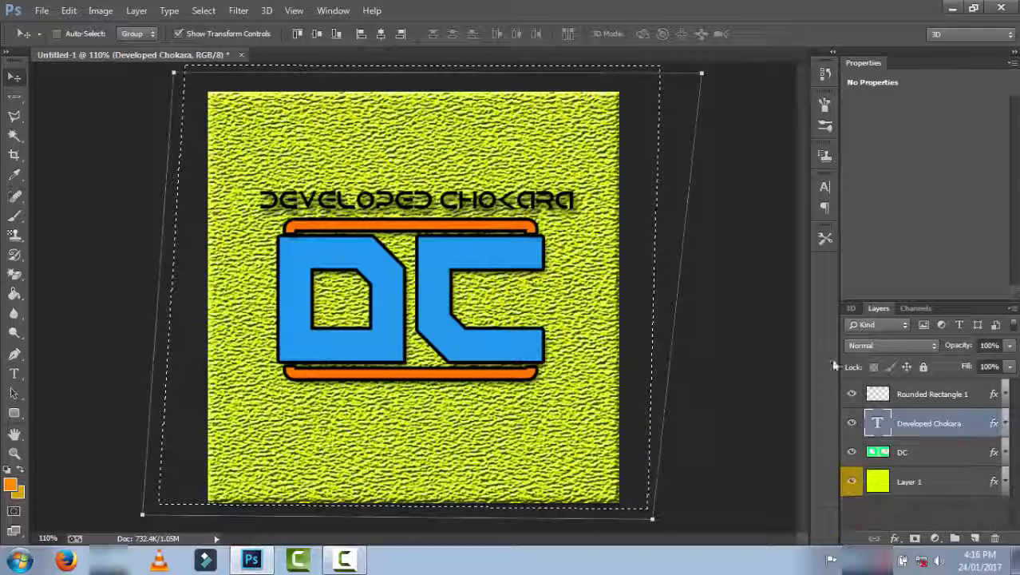
right_click(659, 274)
left_click(626, 226)
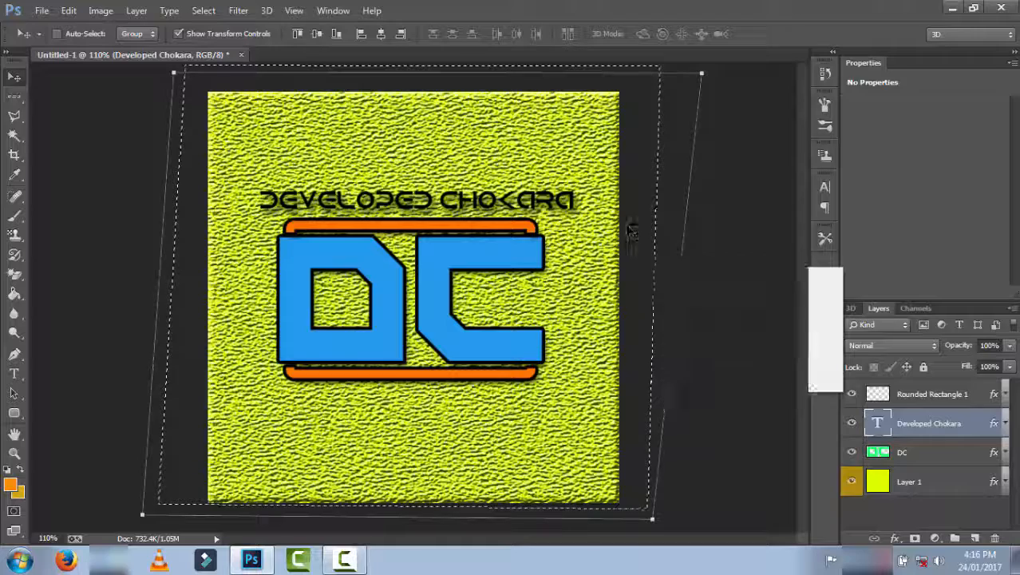
right_click(626, 226)
left_click(716, 179)
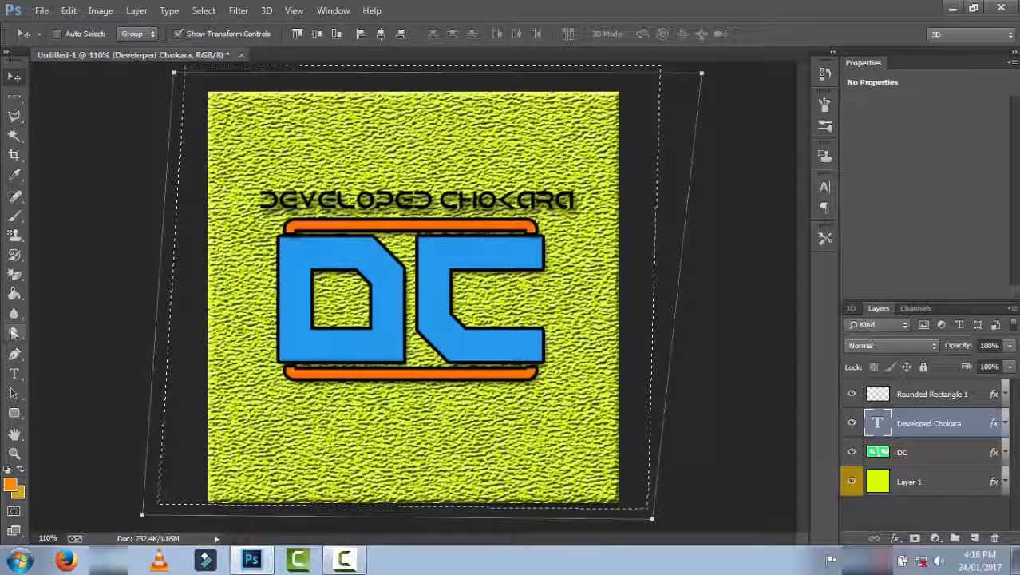
Change the font of the Developed Chokara text layer to -BLANGKON-
left_click(14, 375)
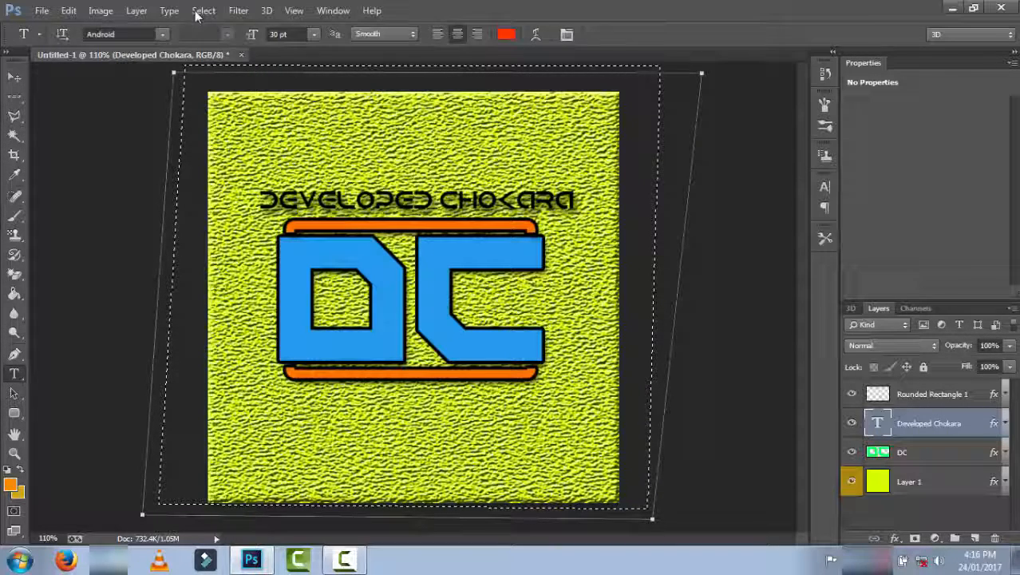
left_click(162, 35)
scroll(280, 158, "up", 5)
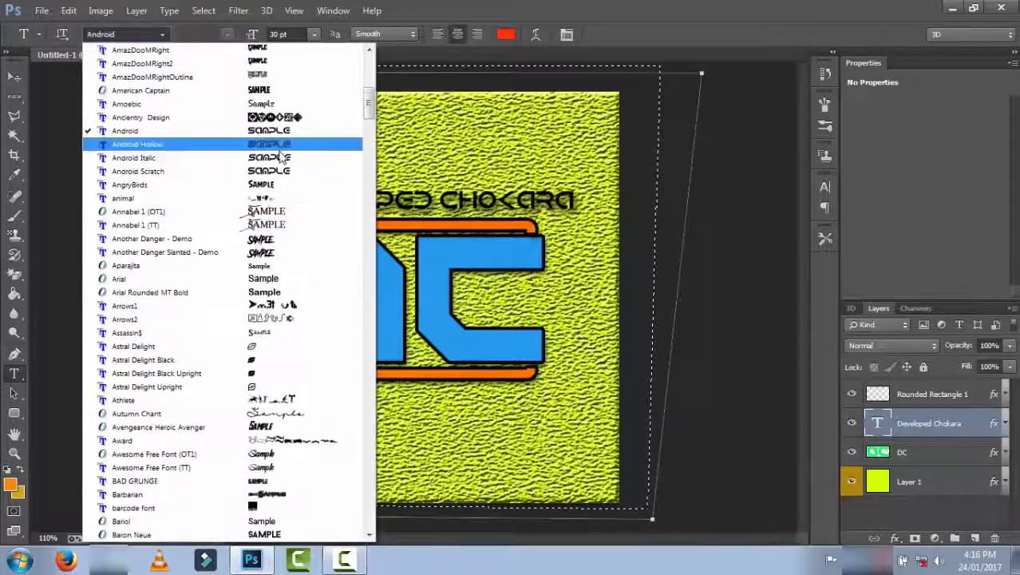
scroll(279, 158, "up", 5)
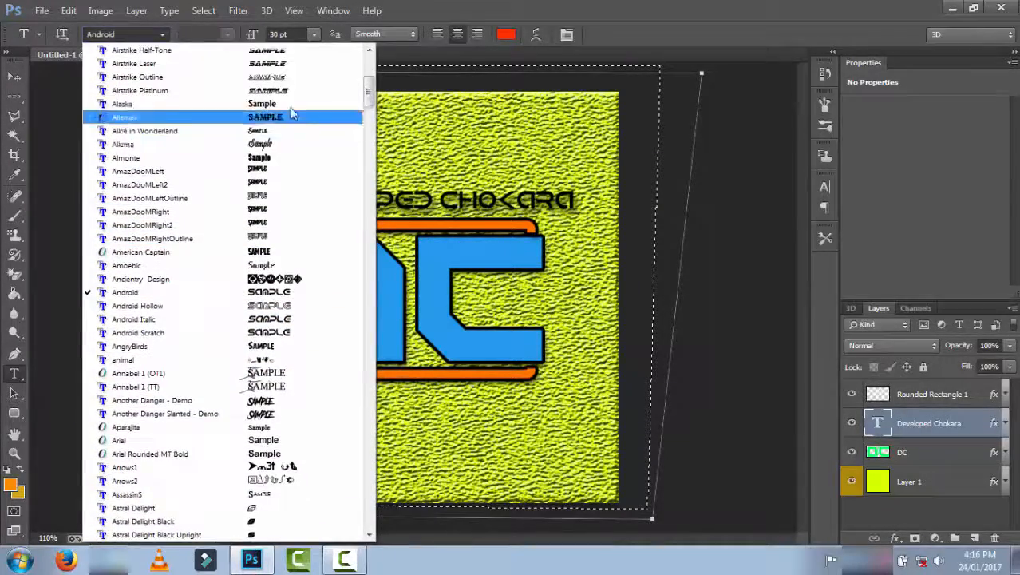
scroll(293, 117, "up", 3)
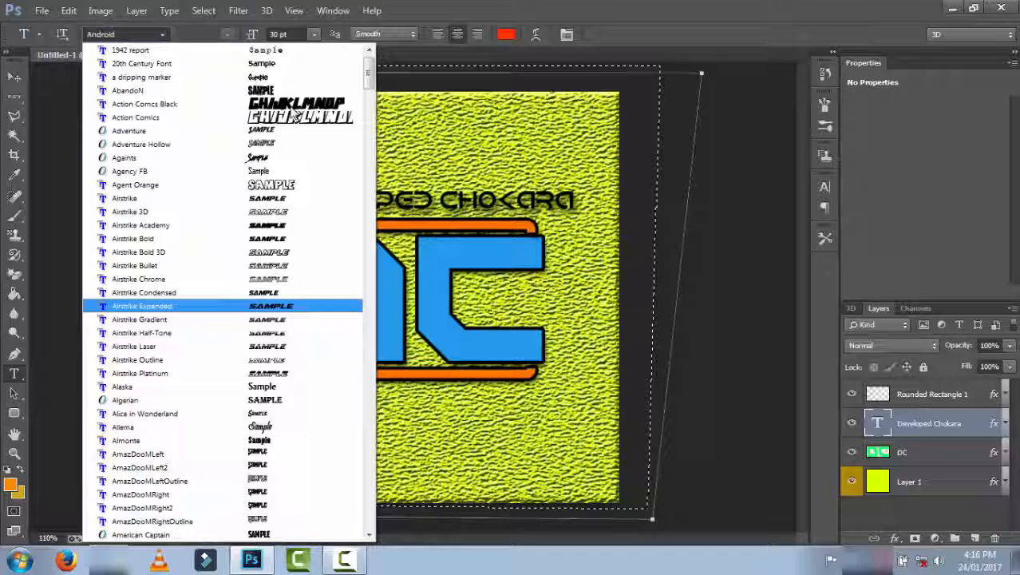
scroll(294, 117, "up", 1)
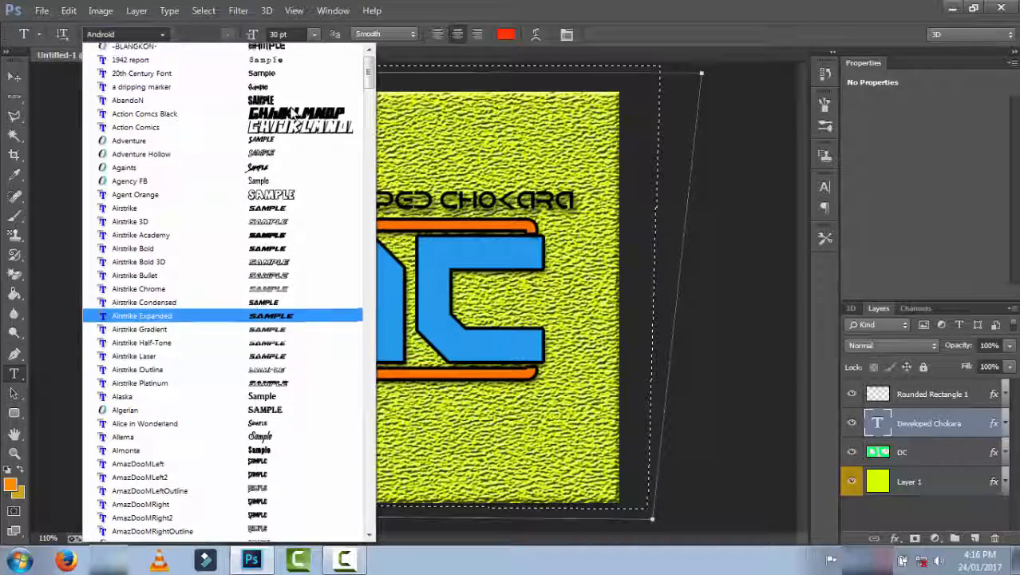
left_click(238, 56)
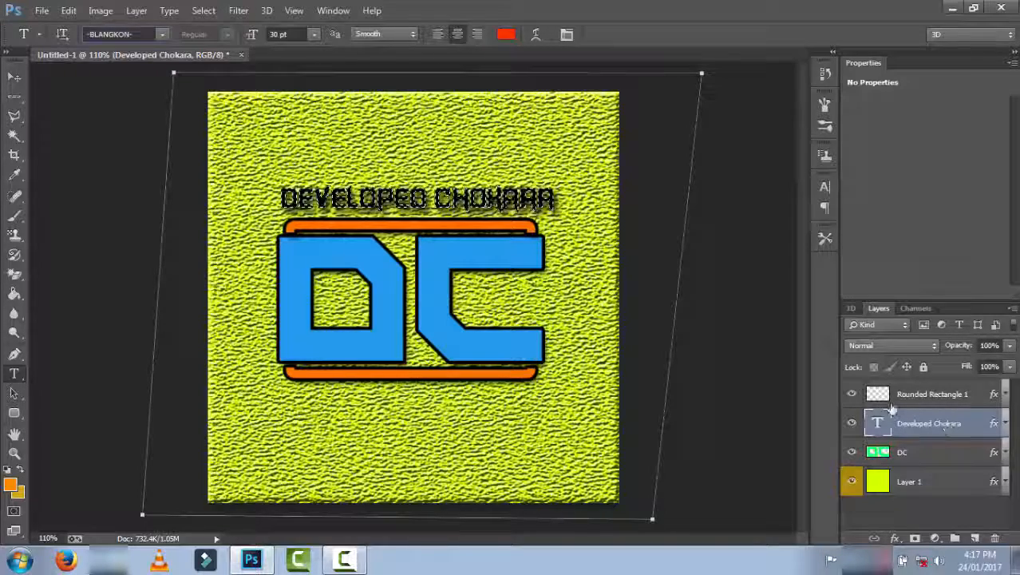
key("ctrl+t")
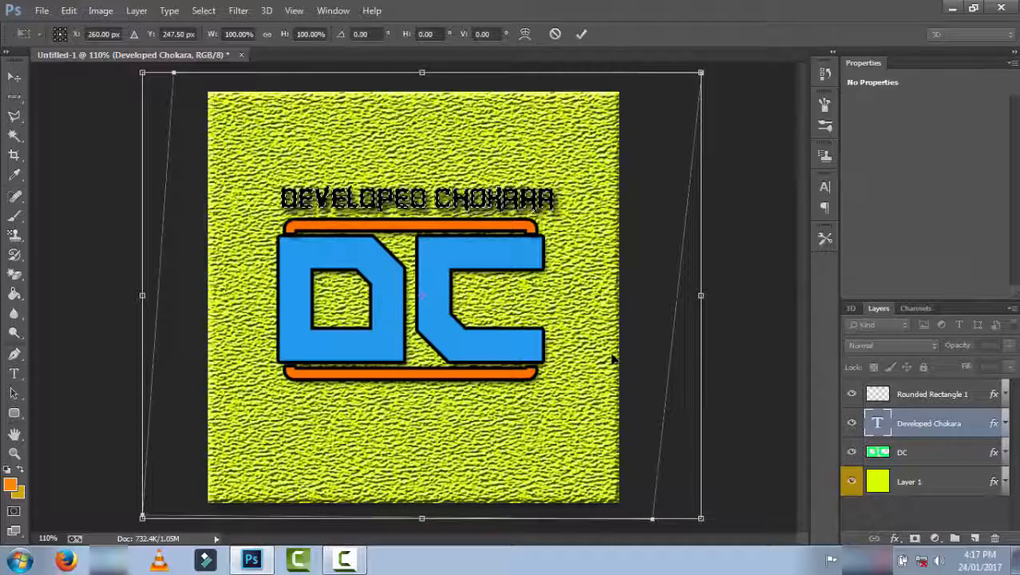
key("Return")
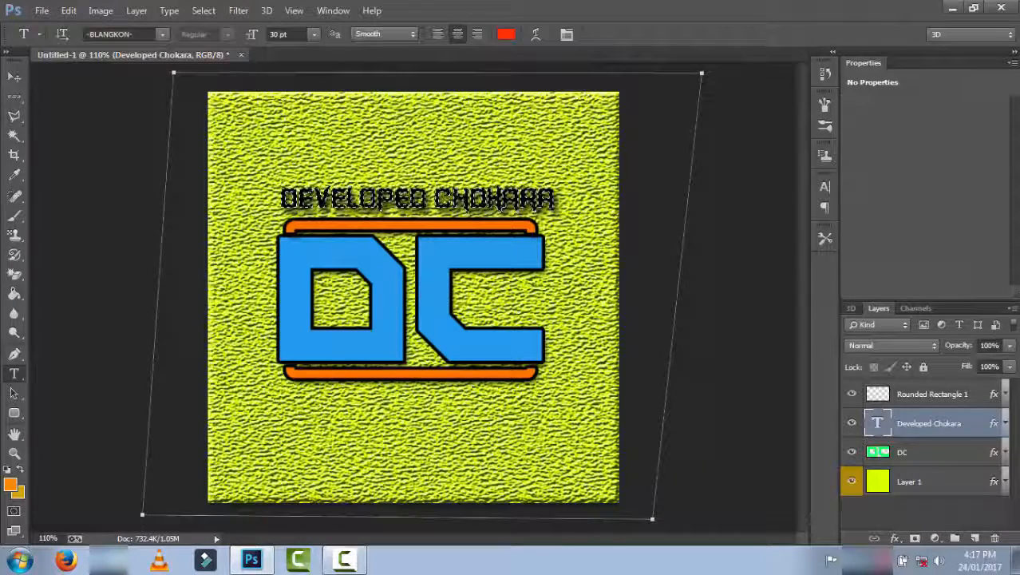
left_click(13, 80)
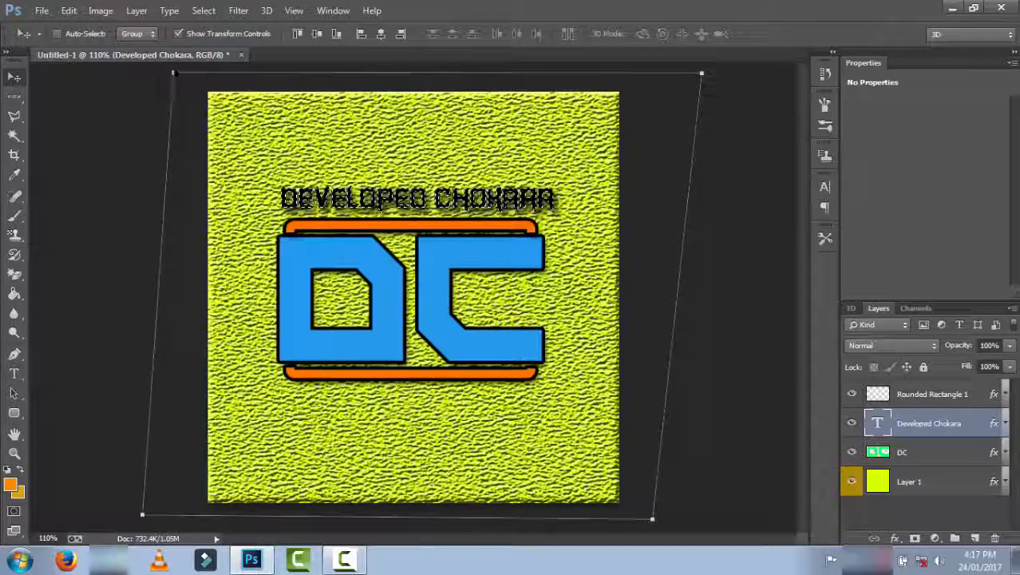
right_click(175, 77)
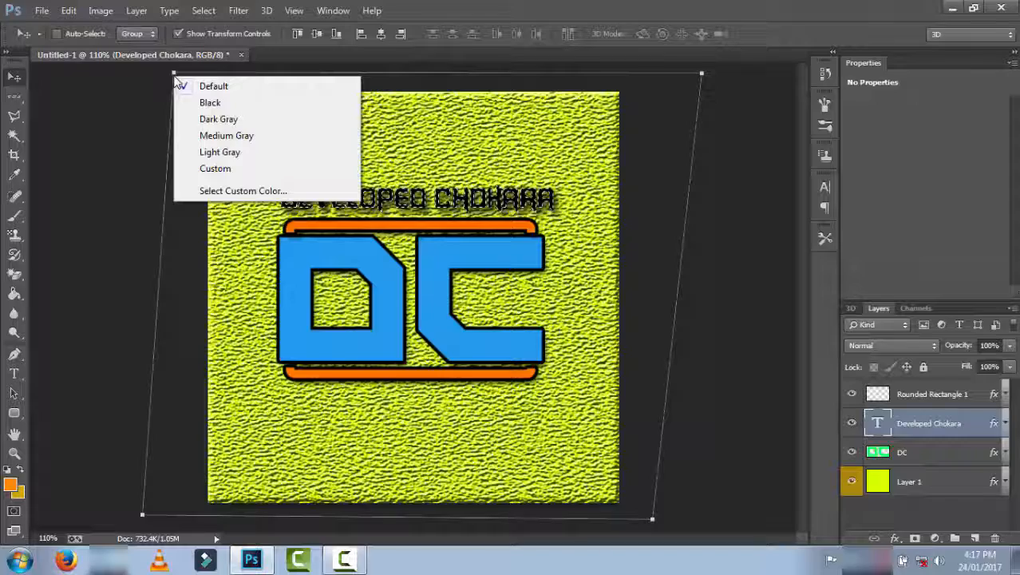
left_click(15, 356)
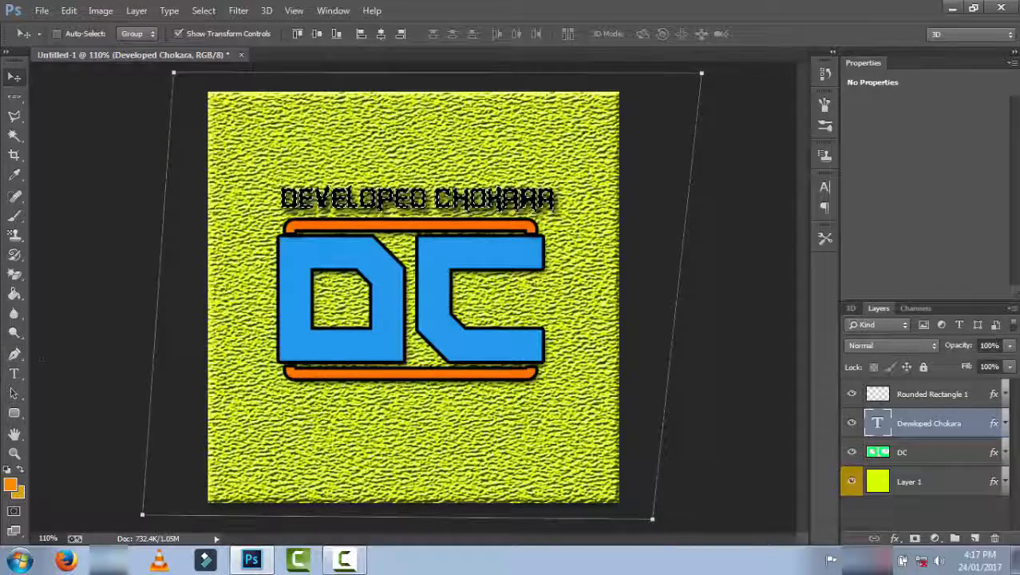
Clear the leftover pen path around the canvas by making a selection from it with the Subtract from Selection operation
left_click(16, 358)
right_click(175, 76)
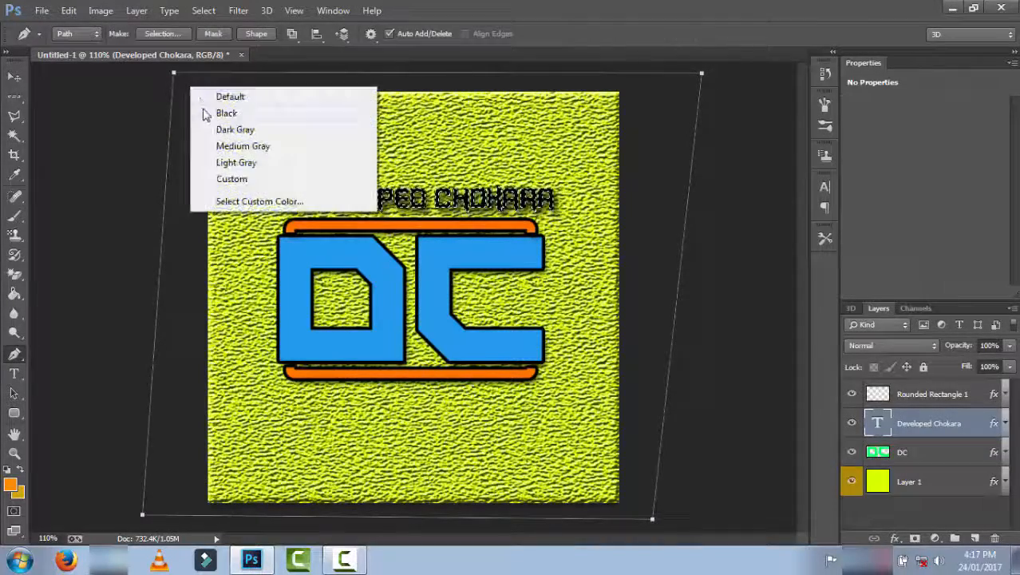
left_click(176, 76)
right_click(174, 75)
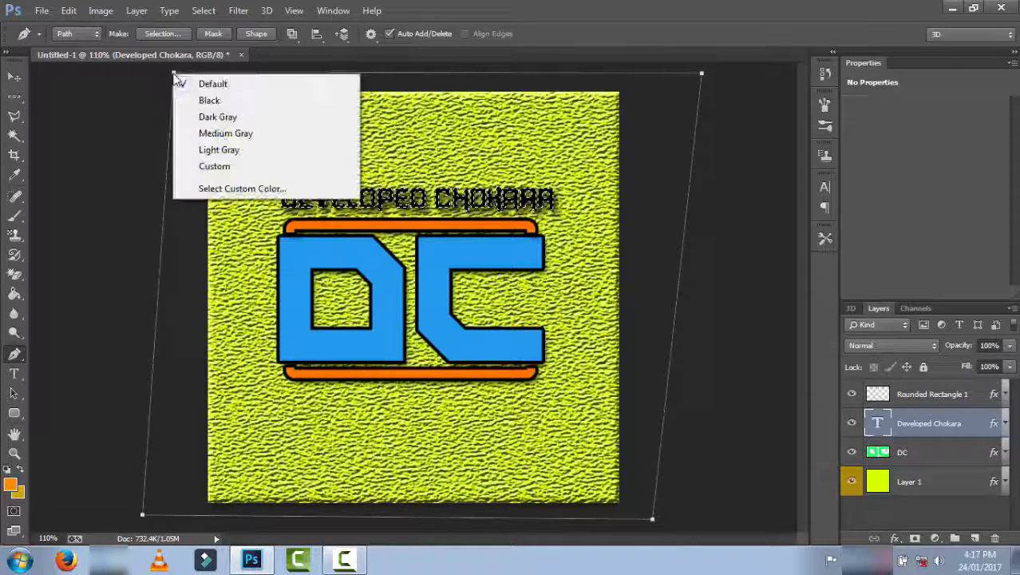
left_click(184, 37)
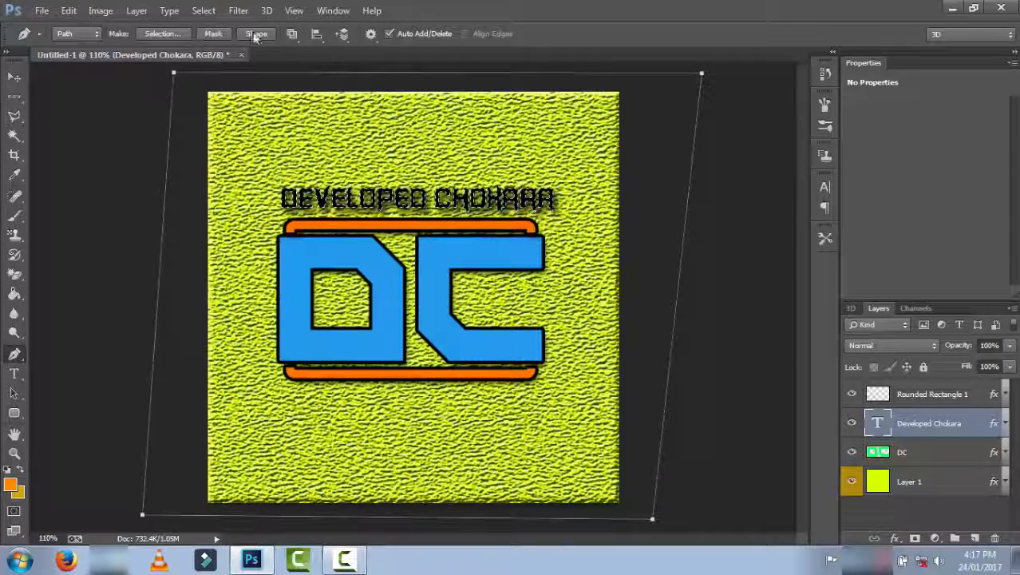
left_click(163, 32)
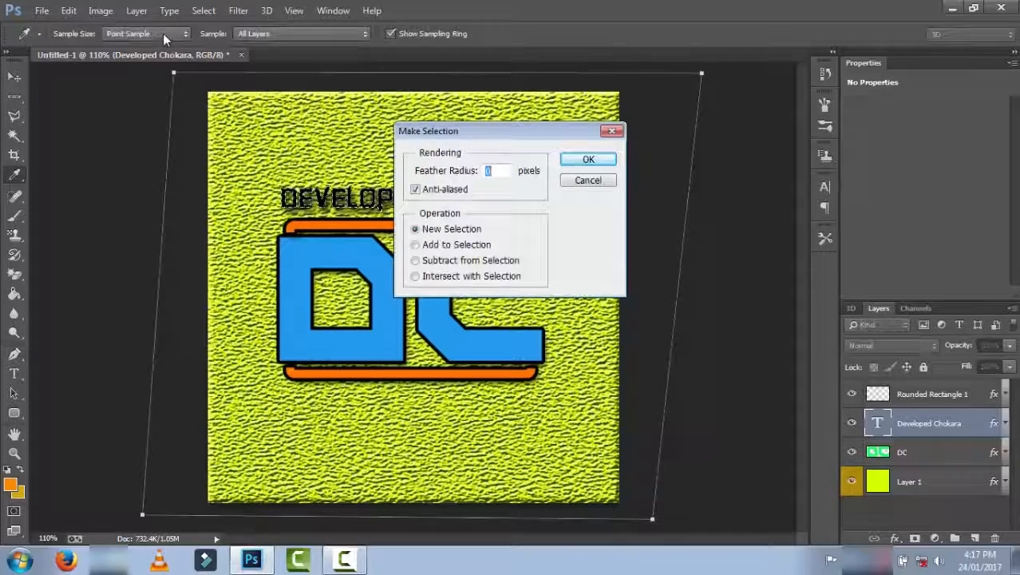
left_click(461, 261)
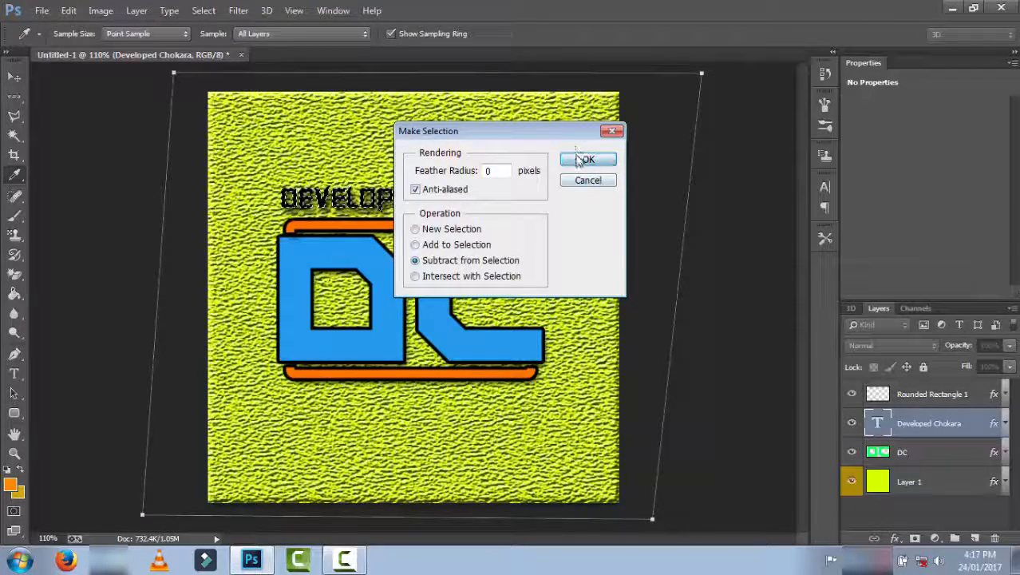
left_click(585, 160)
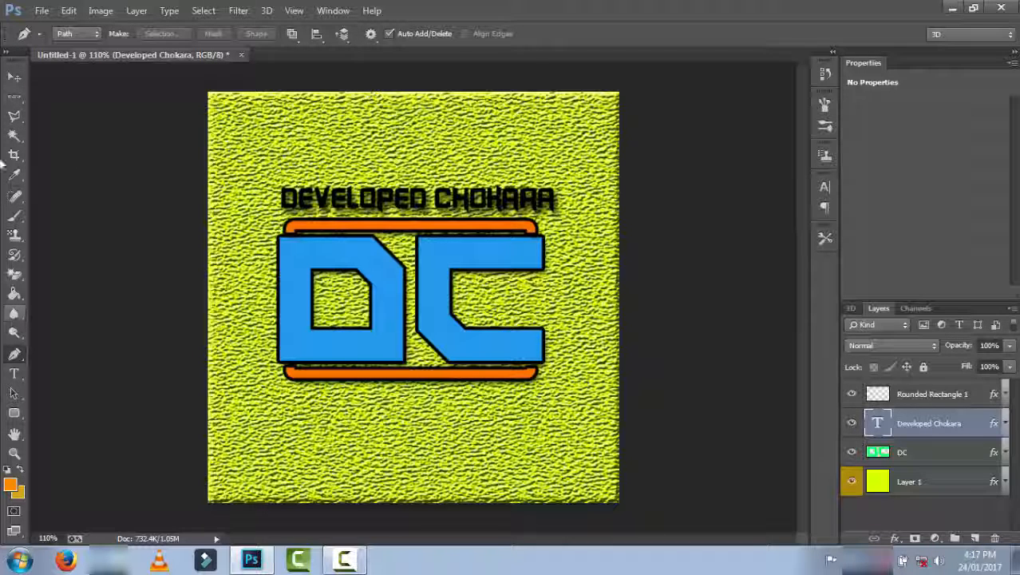
Free-transform the DEVELOPED CHOKARA text, narrowing it to about 95.7% width and aligning it above the DC lettering
left_click(14, 373)
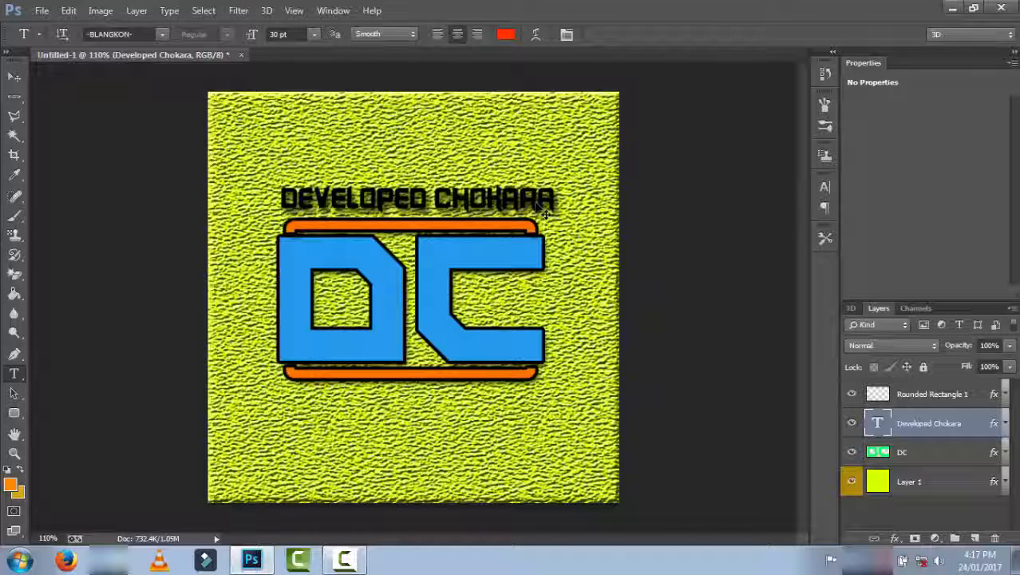
key("ctrl+t")
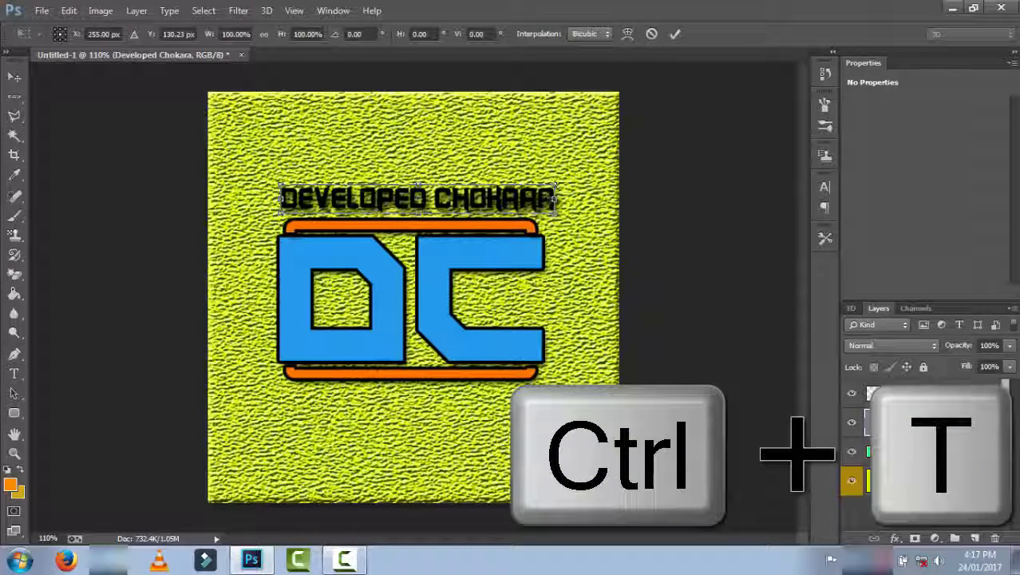
mouse_move(425, 206)
left_mouse_down()
mouse_move(452, 208)
mouse_move(434, 202)
left_mouse_up()
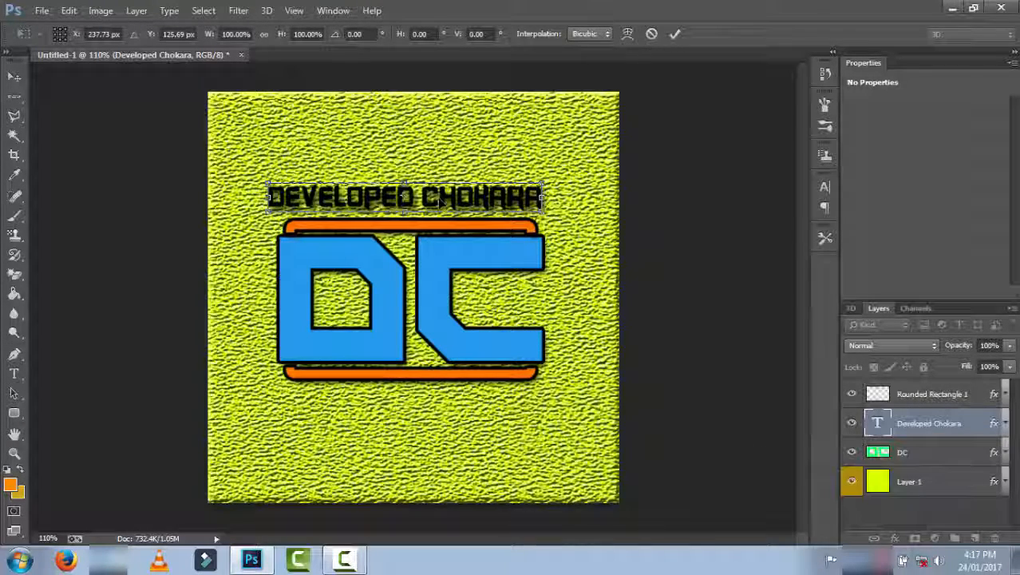
mouse_move(269, 198)
left_mouse_down()
mouse_move(281, 199)
mouse_move(280, 213)
left_mouse_up()
left_click_drag(409, 198, 474, 197)
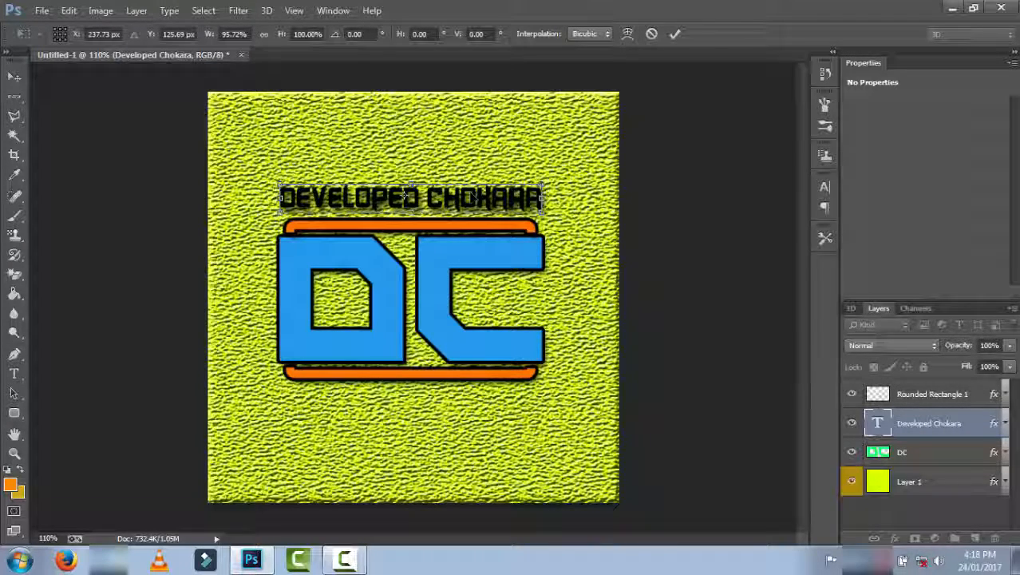
key("Return")
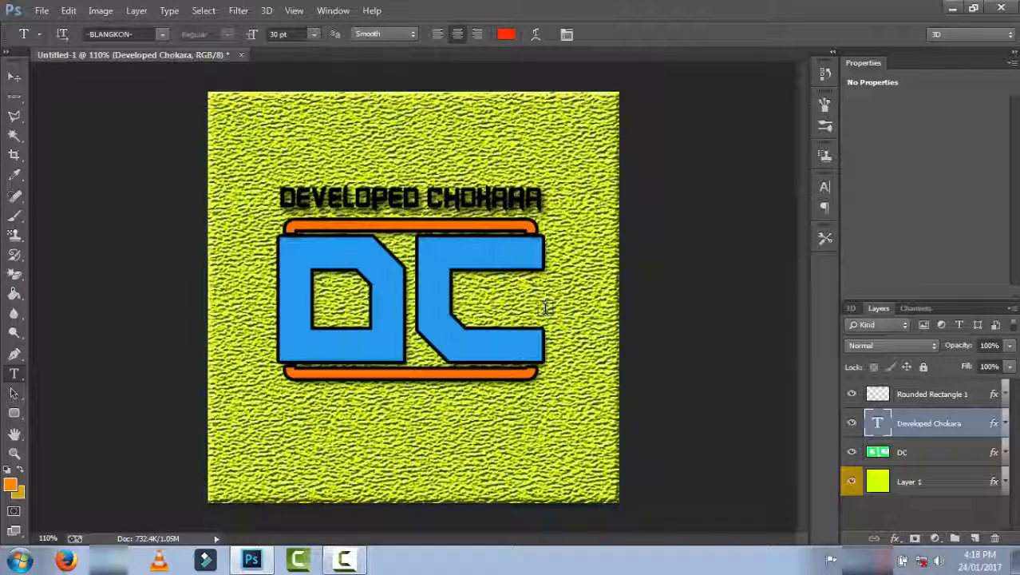
Save the artwork to the Desktop as a PNG named Logo with Smallest / Slow compression and no interlacing
left_click(40, 10)
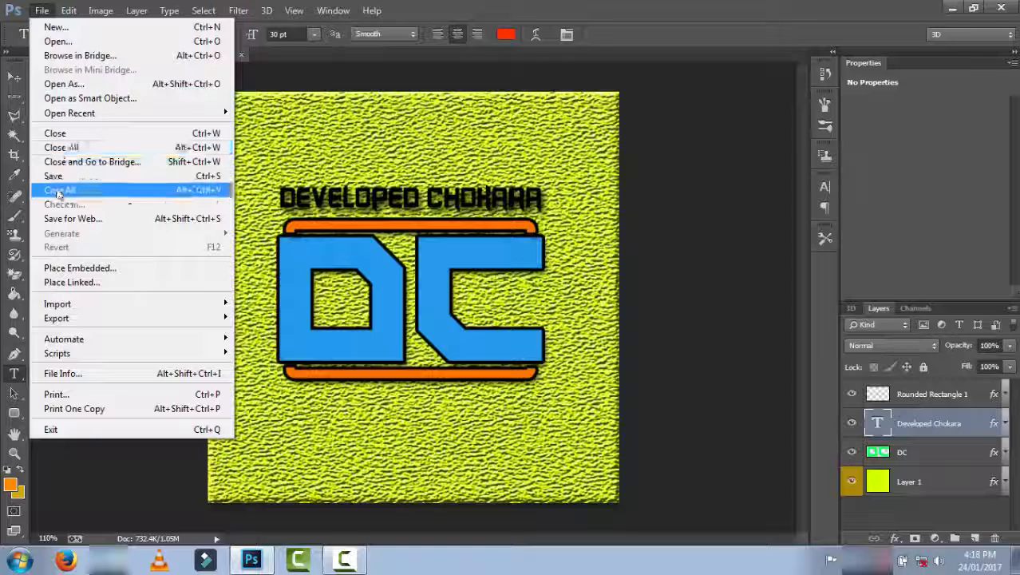
left_click(84, 193)
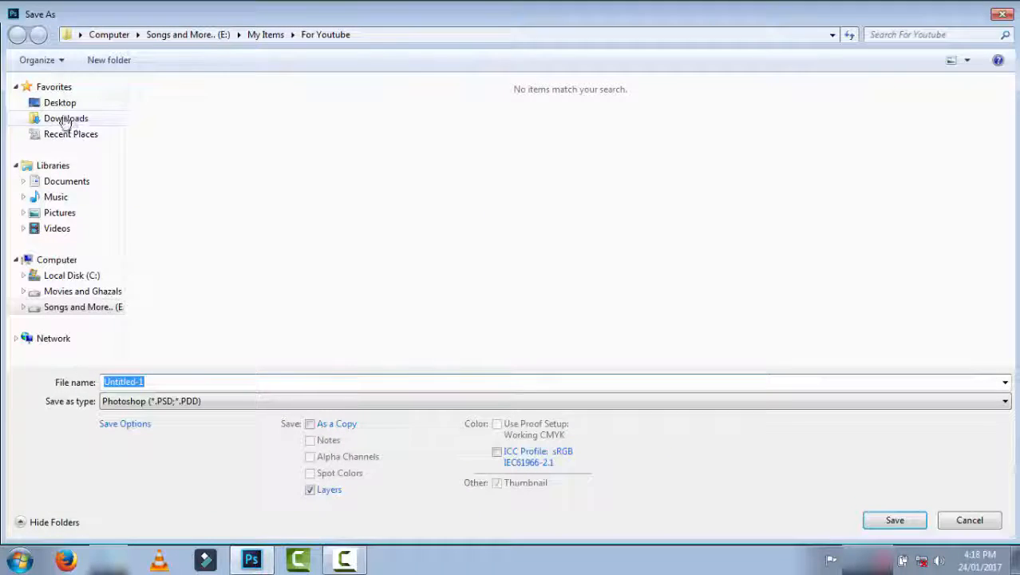
left_click(62, 105)
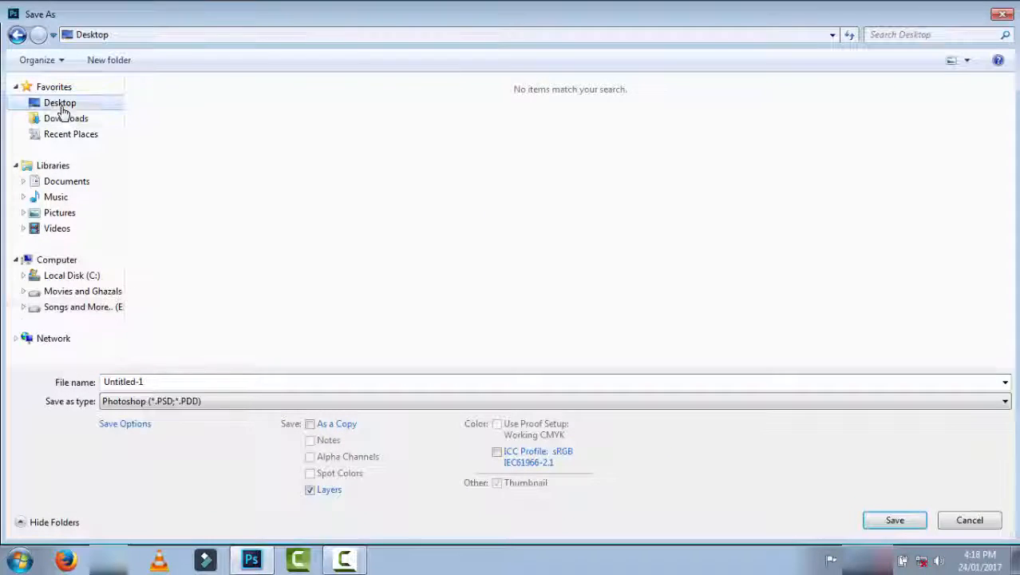
left_click(176, 405)
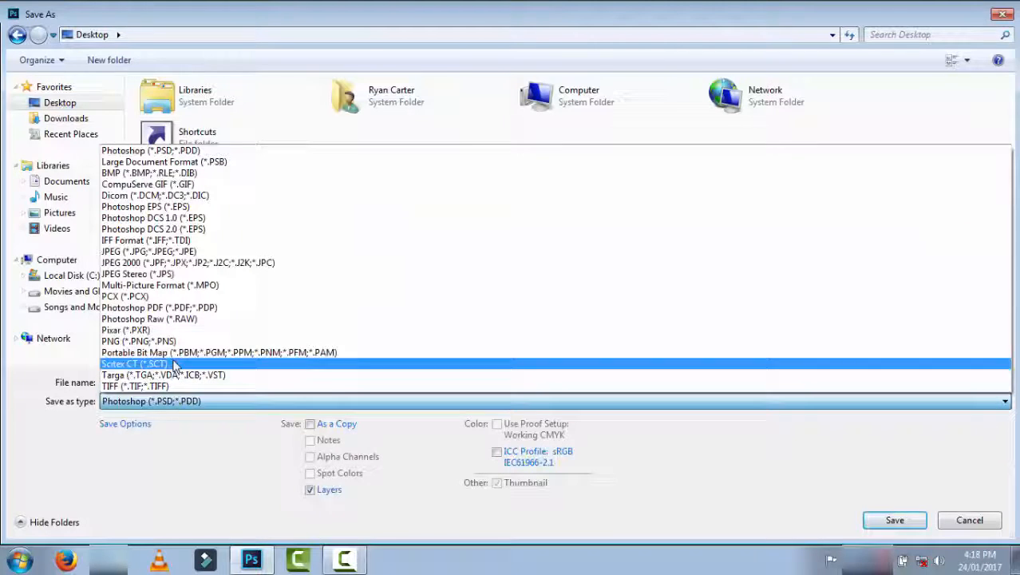
left_click(170, 341)
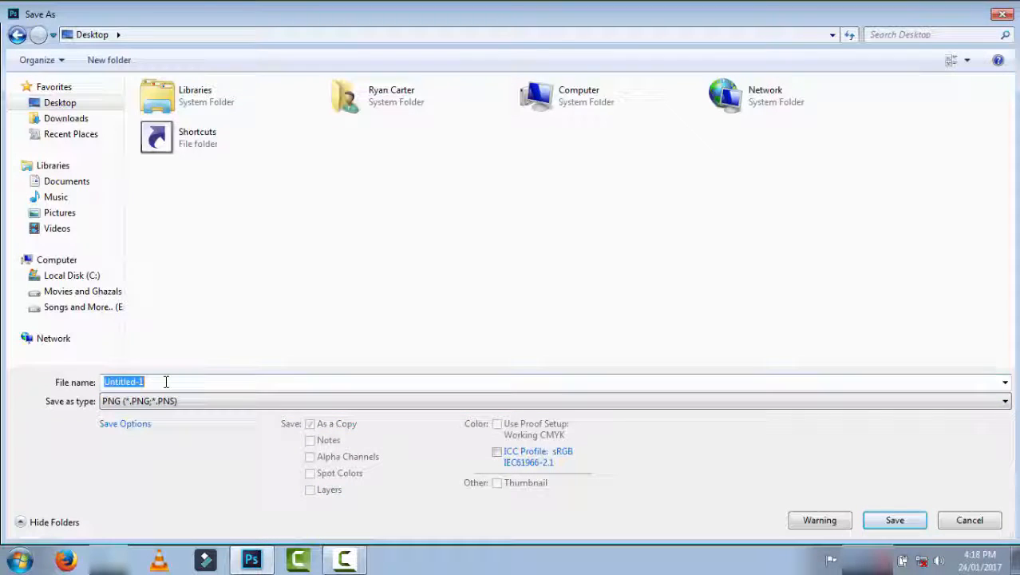
type("Logo")
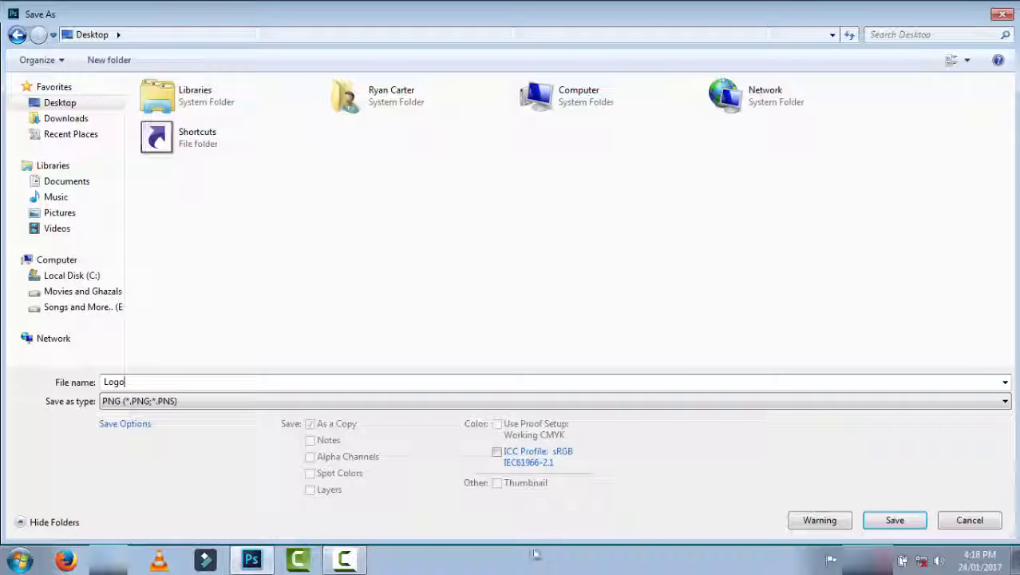
left_click(890, 517)
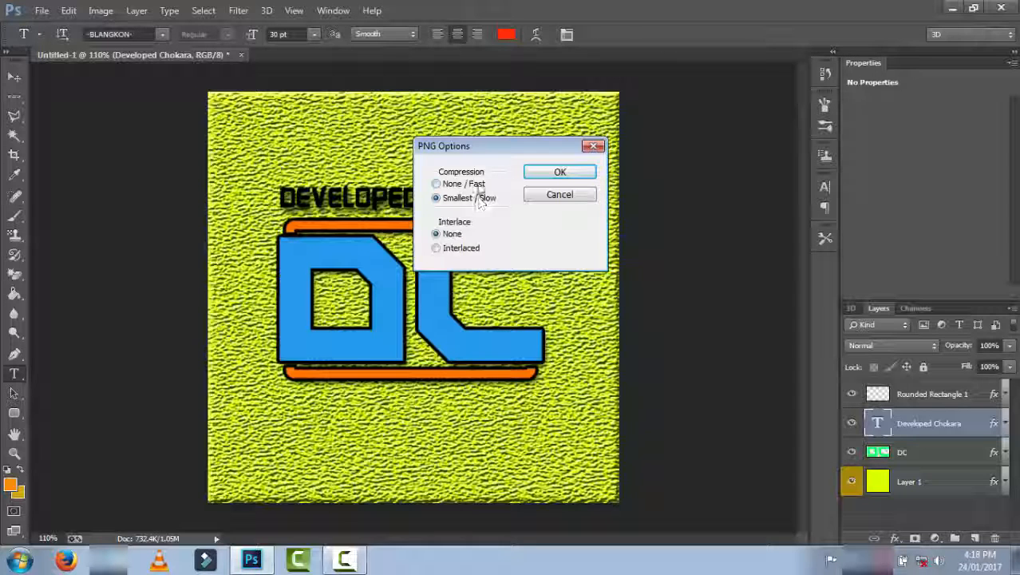
left_click(544, 176)
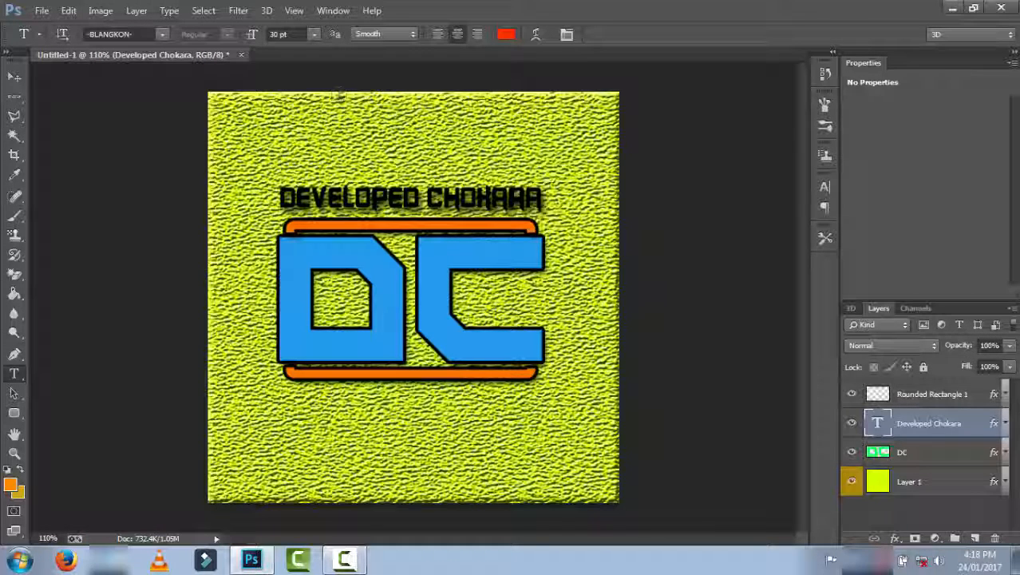